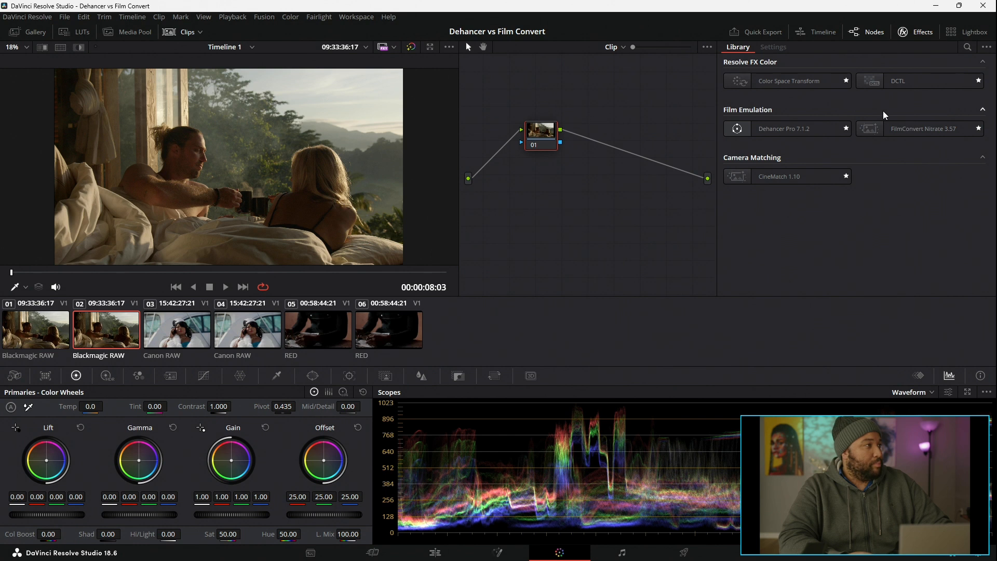
- Apply the FilmConvert Nitrate 3.57 effect to node 01 of clip 02
drag(907, 132, 565, 148)
scroll(836, 218, down, 3)
scroll(824, 207, up, 2)
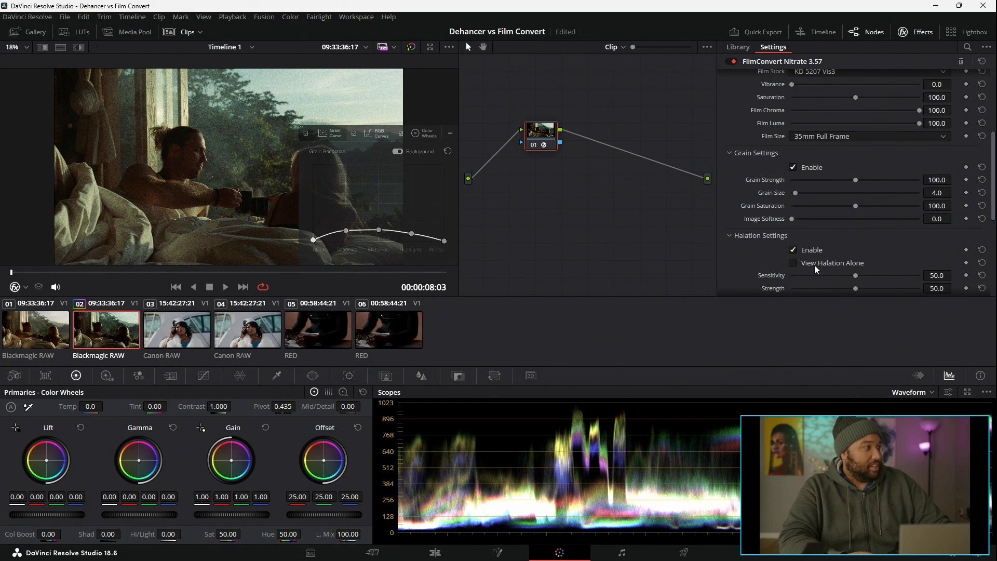
- Preview FilmConvert's halation on its own, and return to the full image
scroll(807, 192, down, 3)
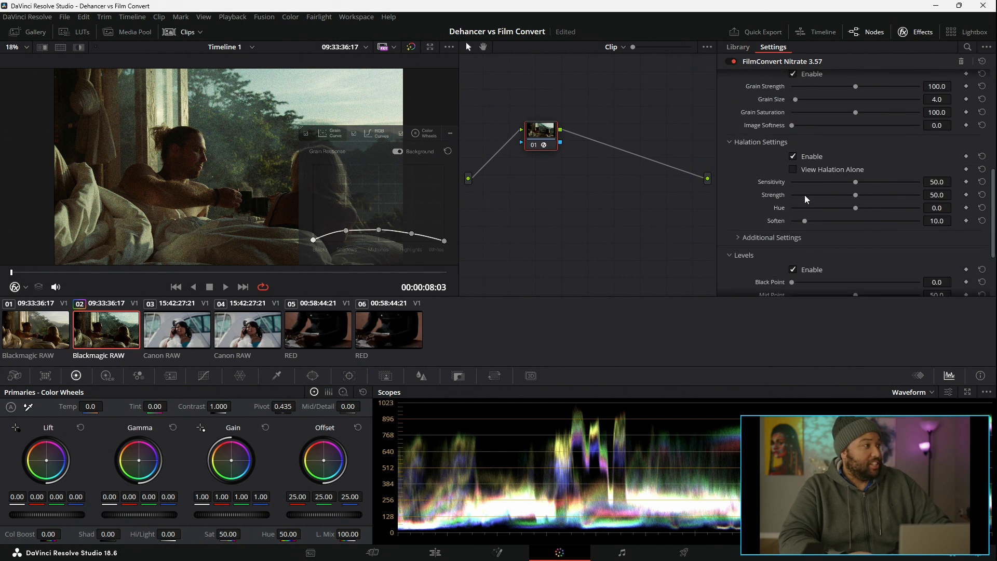
click(792, 171)
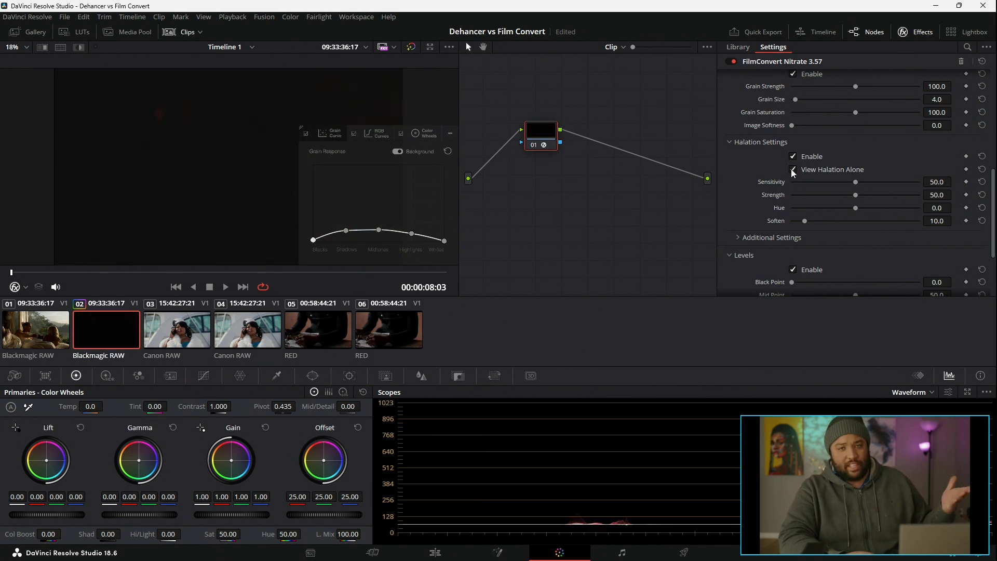
click(792, 170)
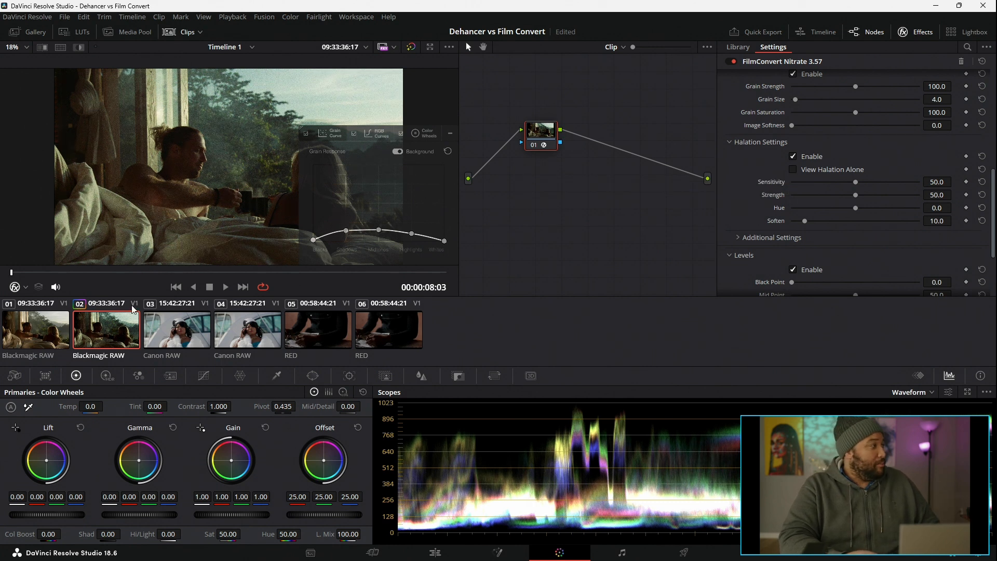
- Apply the Dehancer Pro 7.1.2 effect to node 01 of clip 01, and return to clip 02
click(23, 342)
drag(784, 128, 536, 148)
click(123, 332)
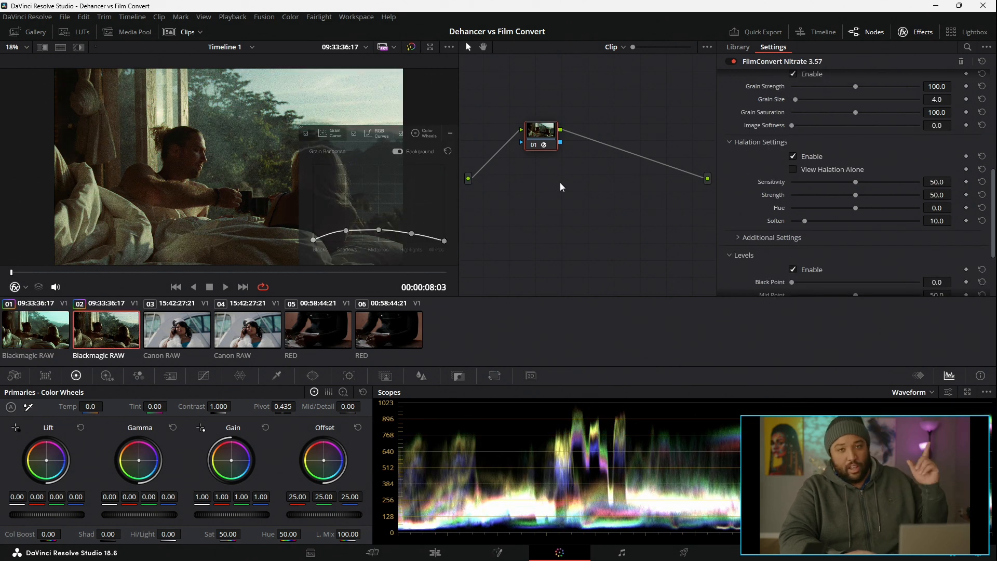
- Check the project's color management settings and close them without saving changes
click(64, 17)
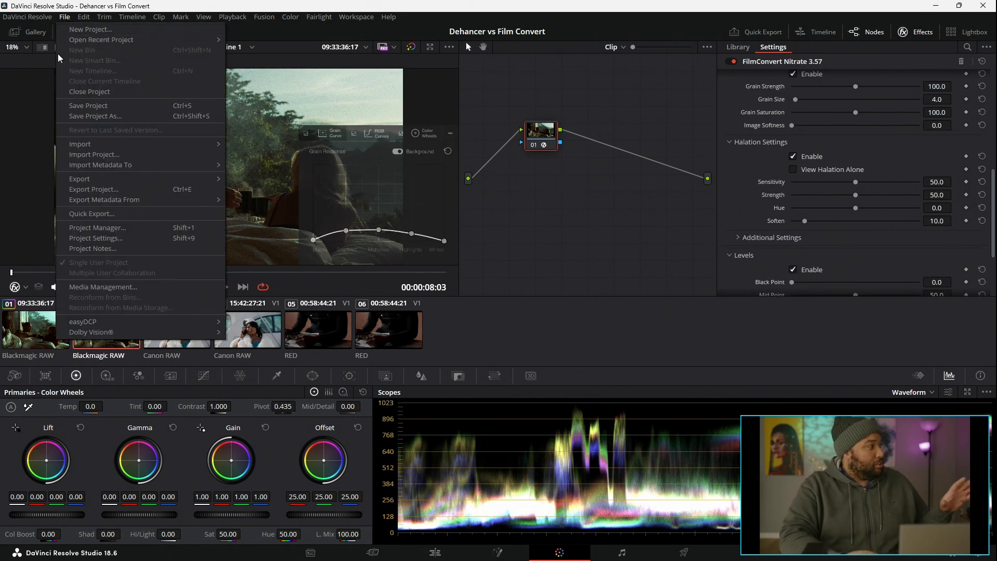
click(135, 237)
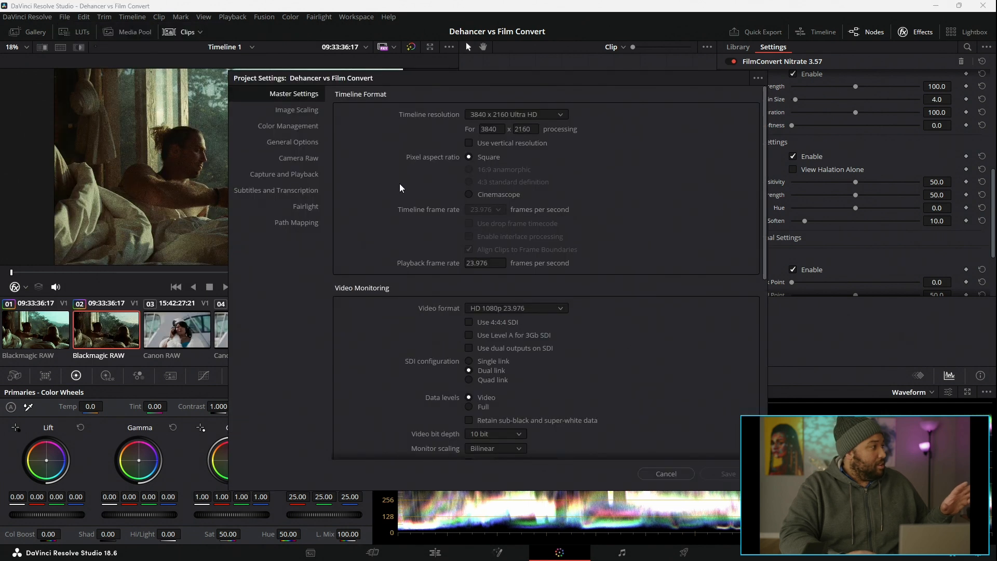
click(281, 129)
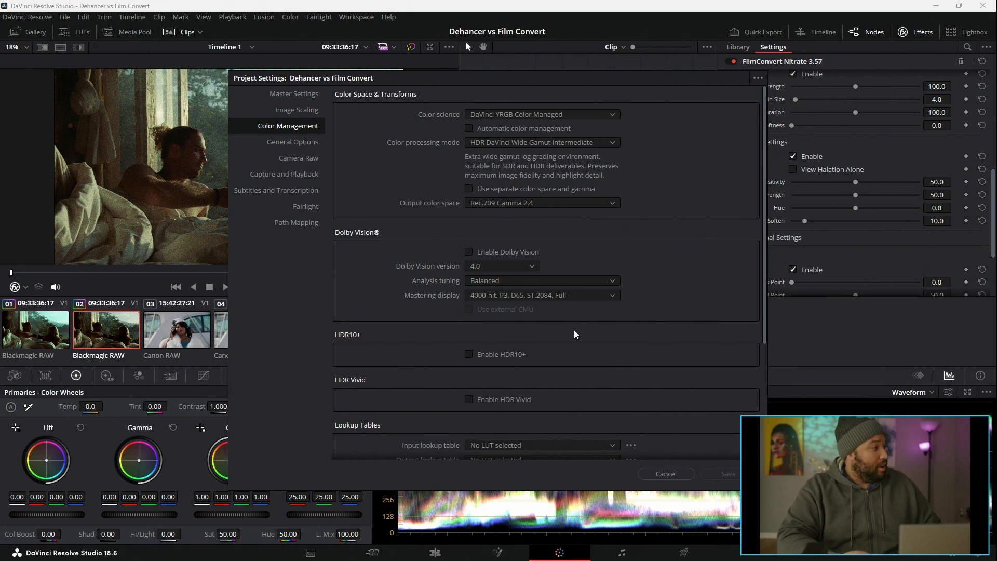
click(653, 471)
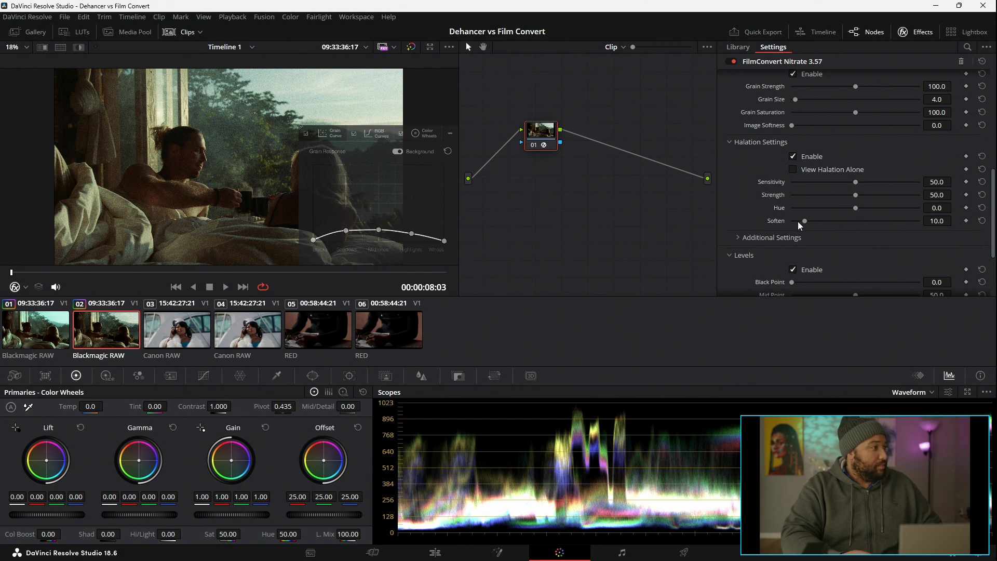
- Look through the Blackmagic Design camera models among FilmConvert's camera profiles for clip 02, leaving the profile choice unapplied
click(63, 332)
click(85, 329)
scroll(847, 169, up, 8)
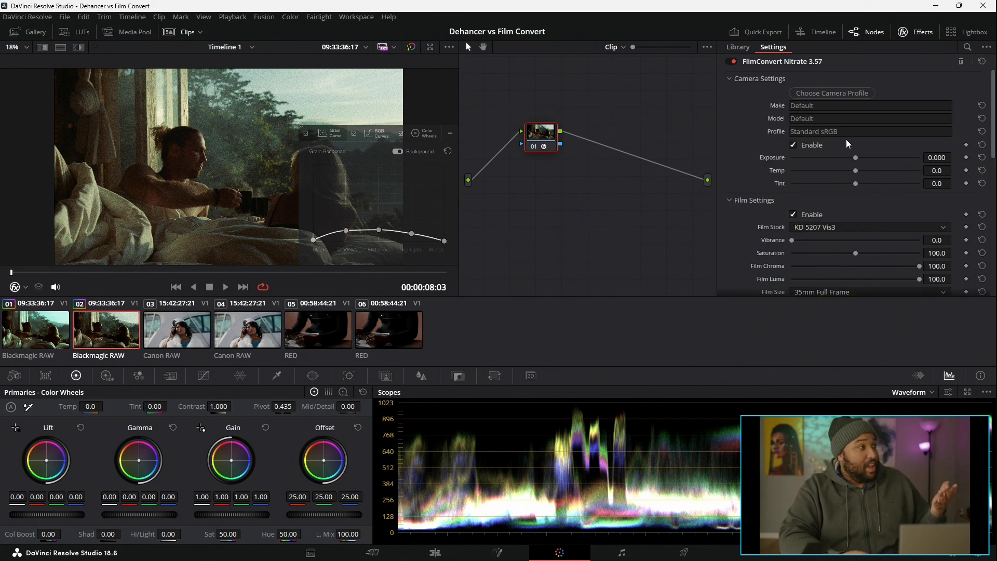
click(830, 89)
click(785, 57)
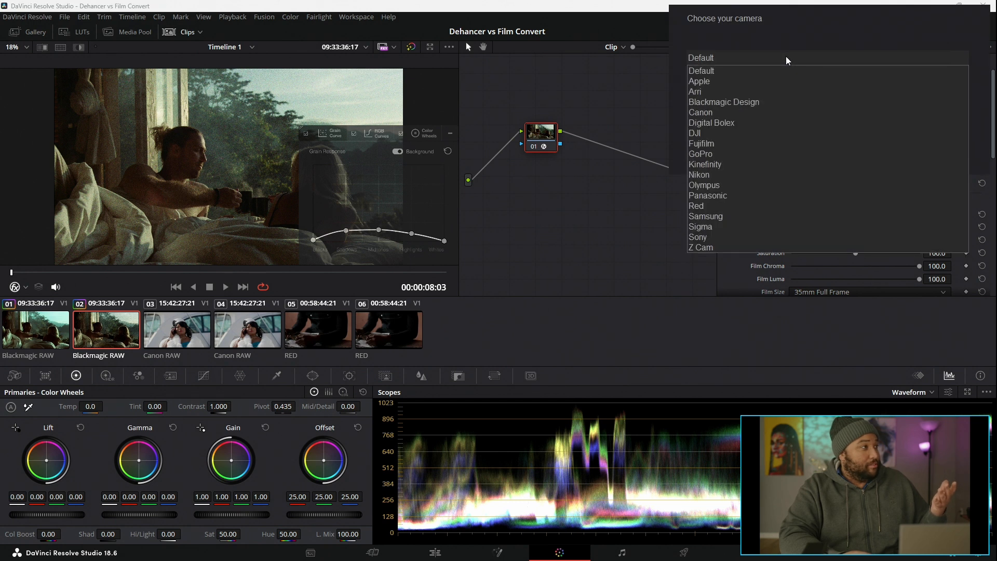
click(724, 104)
click(760, 91)
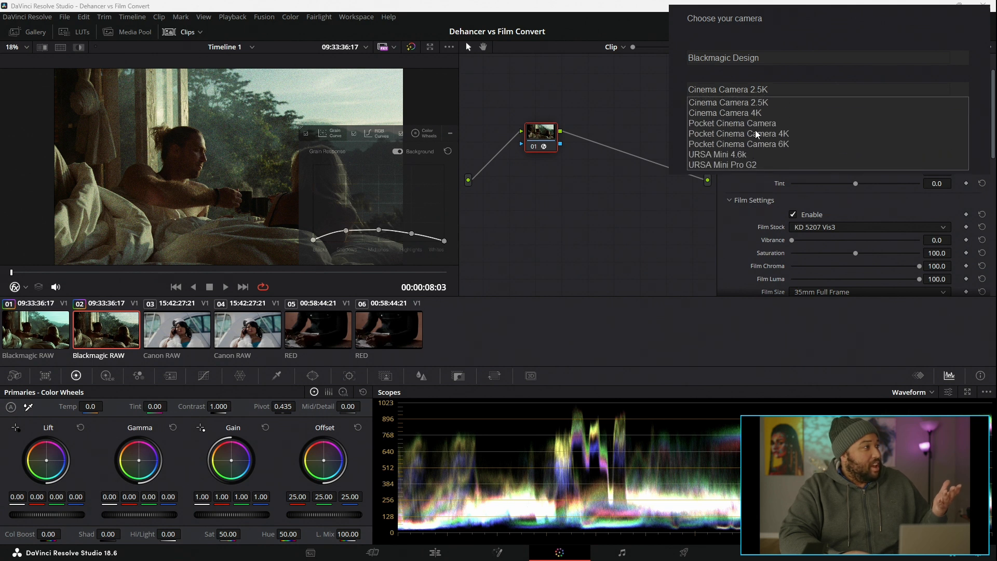
click(736, 53)
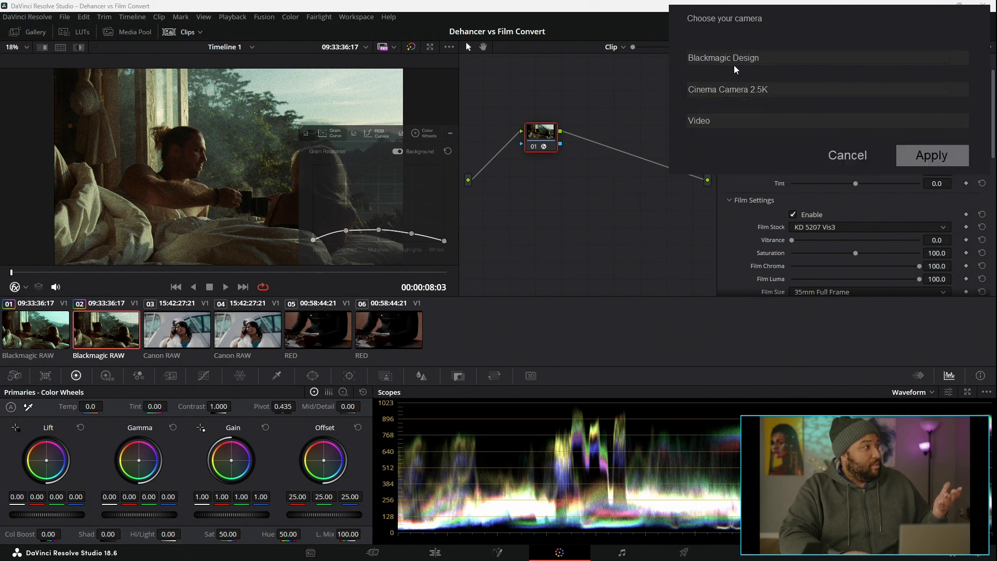
click(834, 150)
click(818, 92)
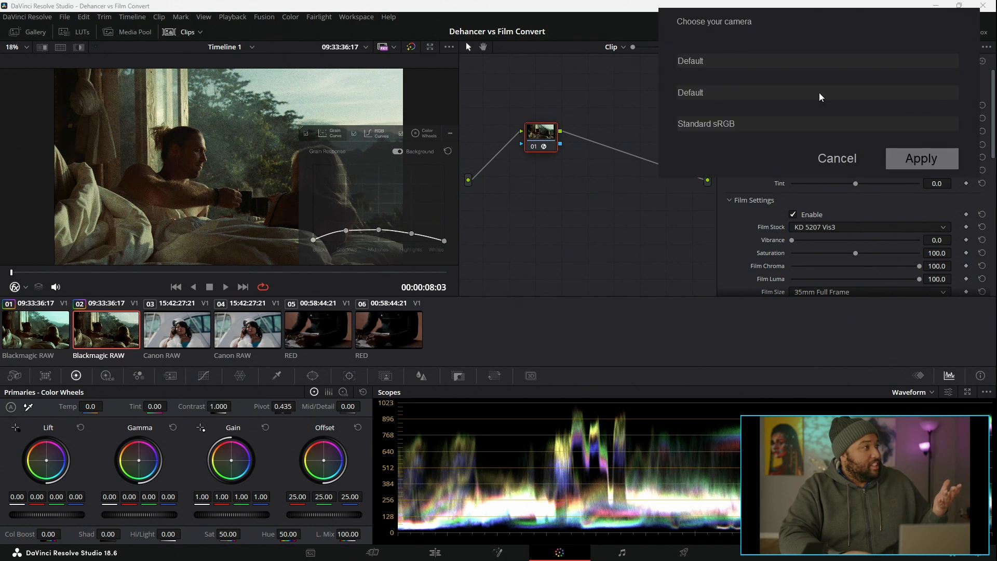
click(840, 159)
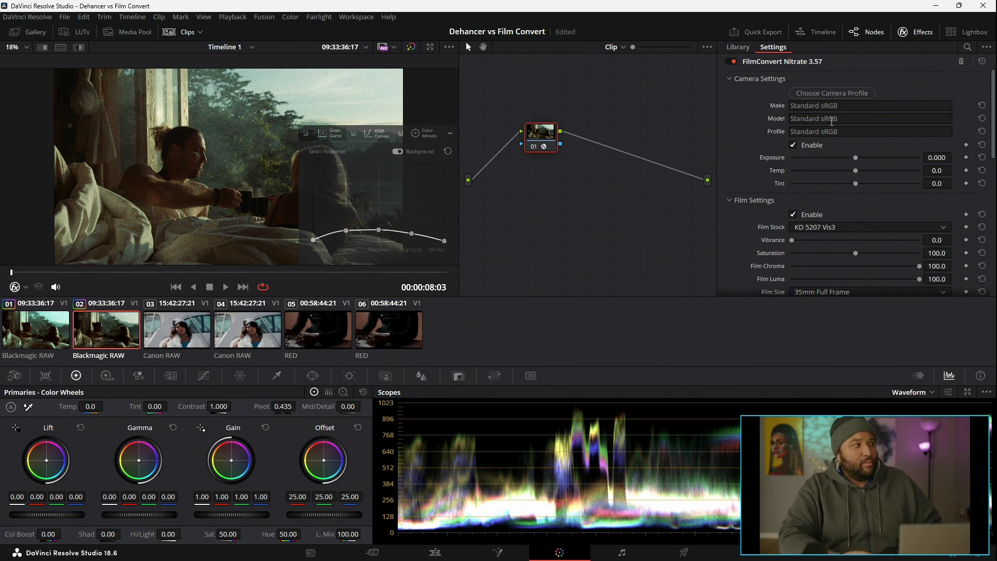
- Browse the camera makes offered by FilmConvert's camera profiles and cancel the selection
click(839, 97)
click(757, 67)
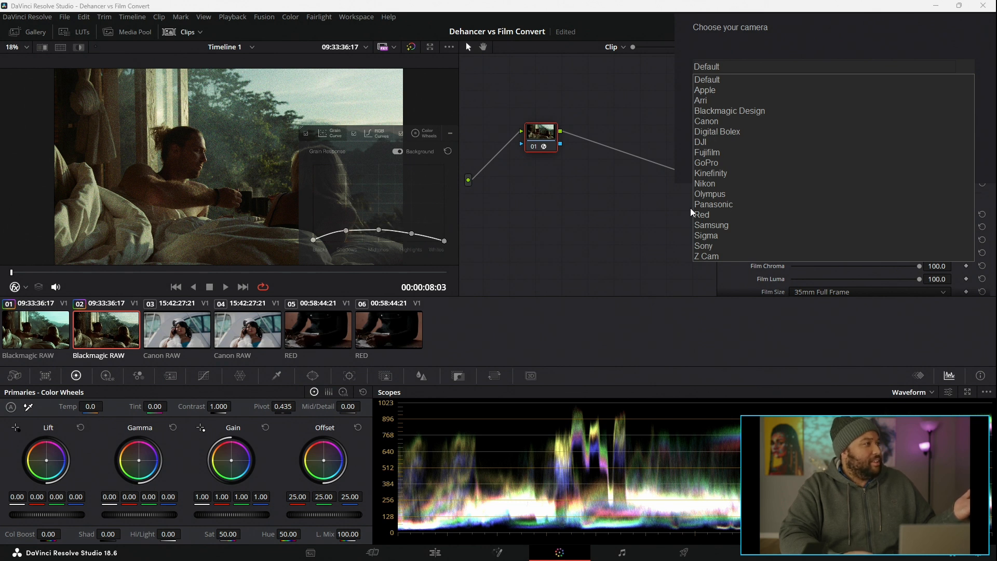
click(661, 253)
click(734, 99)
click(721, 85)
click(842, 164)
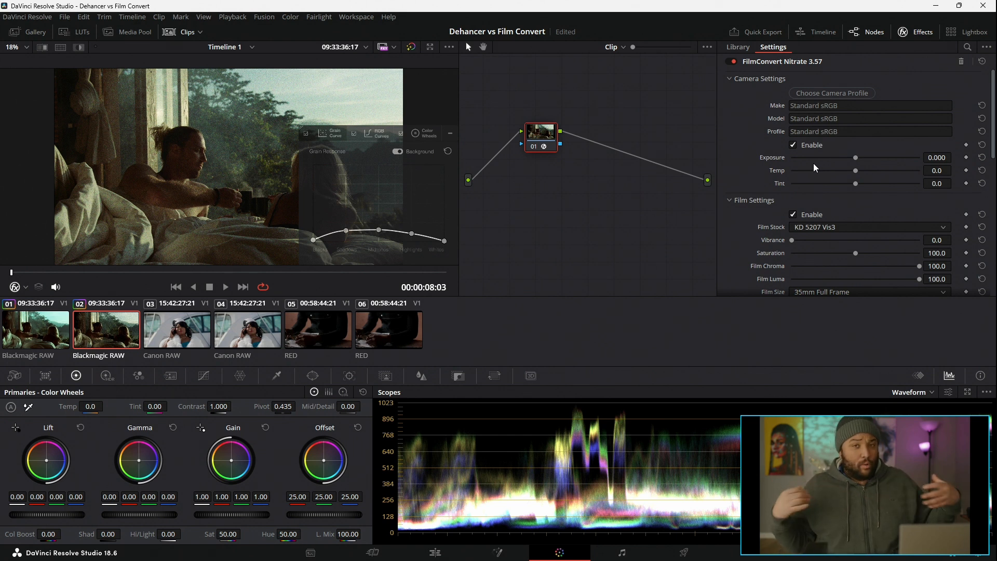
- Select Arri as the camera make for FilmConvert and inspect the profile options for the Alexa without applying them
click(821, 93)
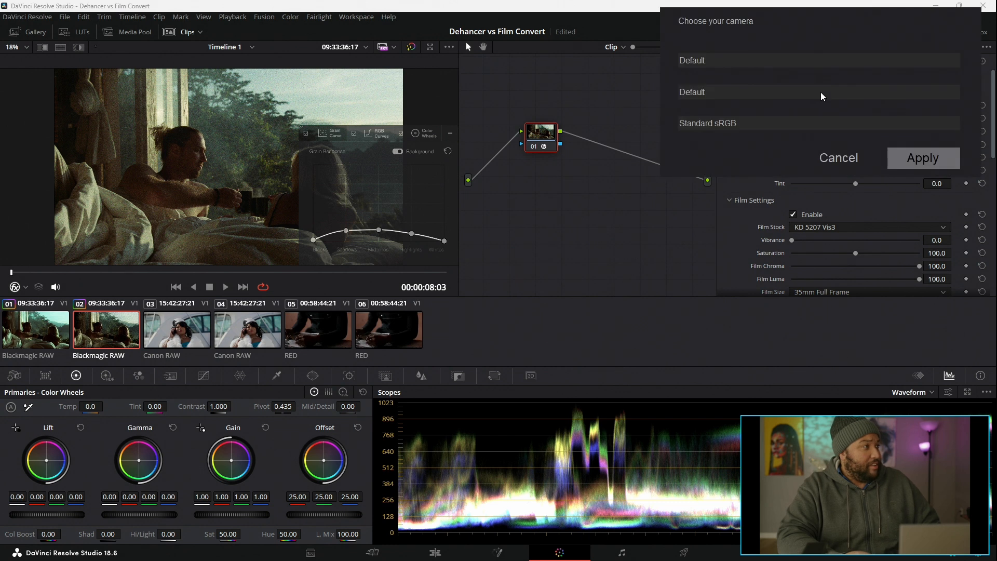
click(754, 63)
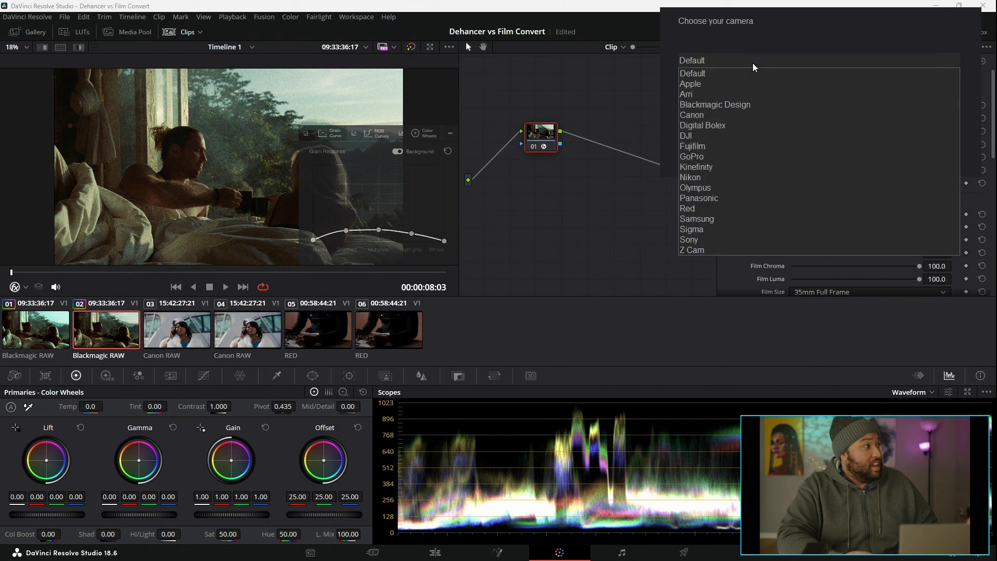
click(718, 97)
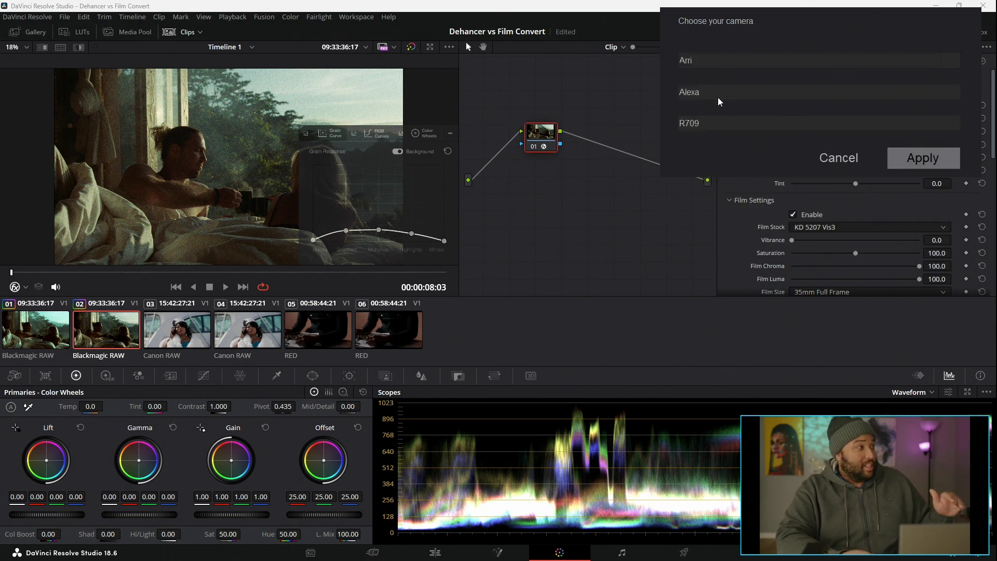
click(718, 124)
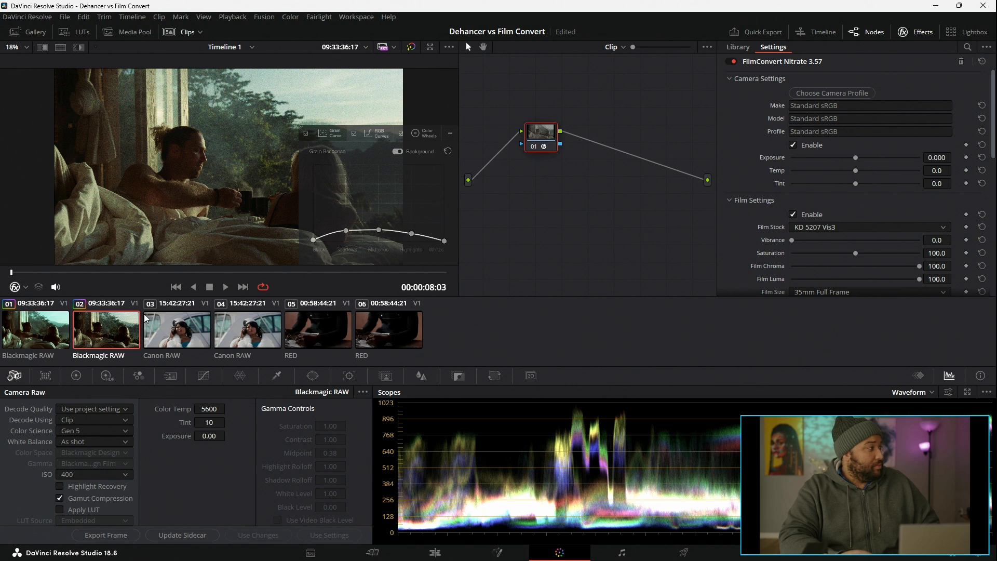
- Set the Dehancer Pro input source on clip 01 to DVR WG/Intermediate
click(34, 335)
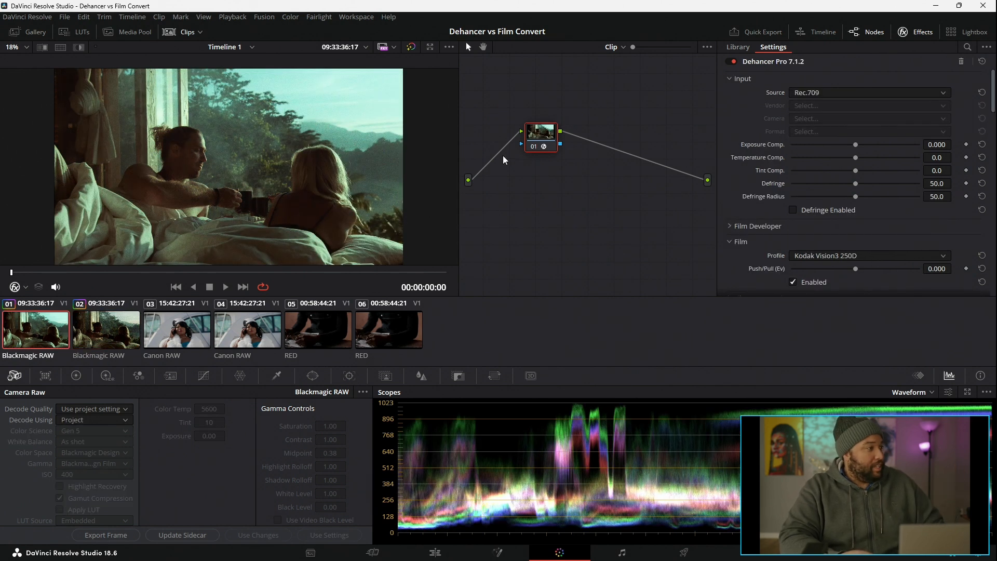
click(814, 92)
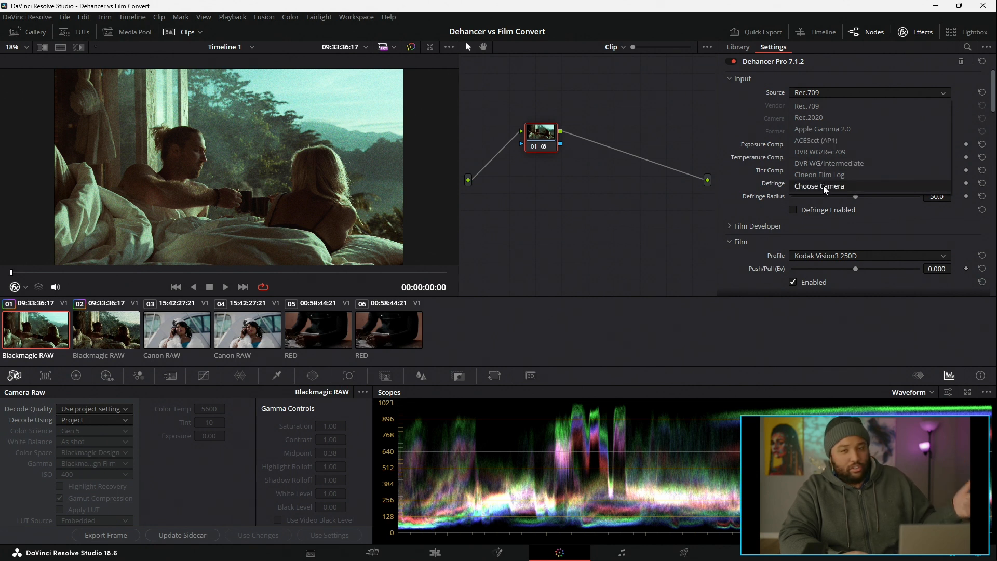
click(822, 163)
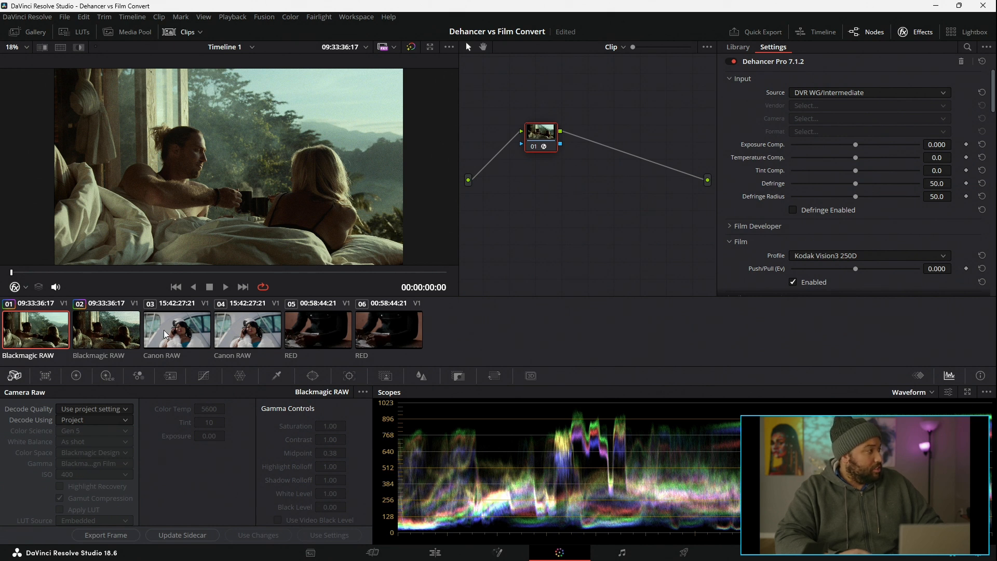
- Review the FilmConvert settings on clip 02 and disable its Film Settings
click(109, 332)
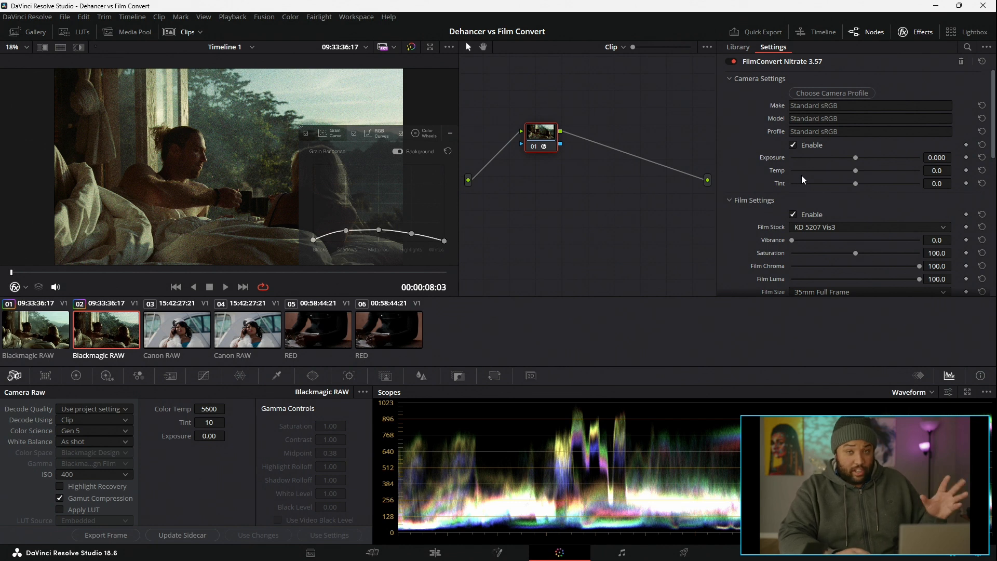
scroll(796, 189, down, 3)
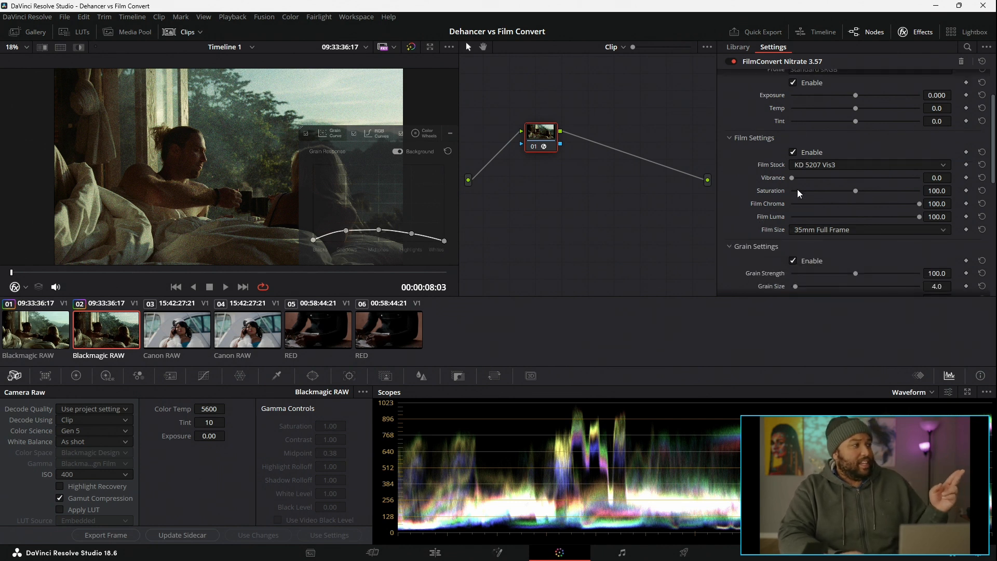
scroll(805, 171, down, 3)
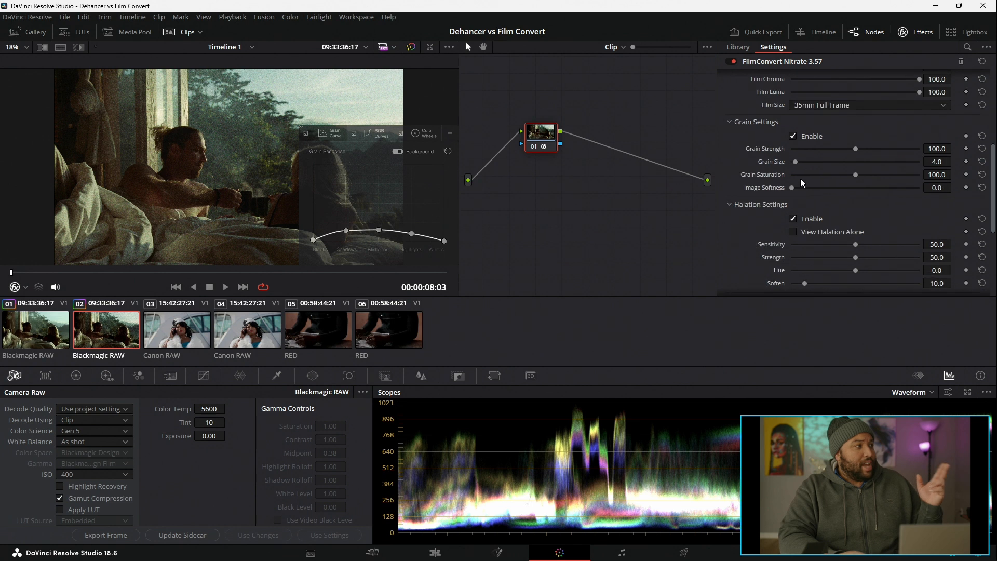
scroll(803, 175, down, 3)
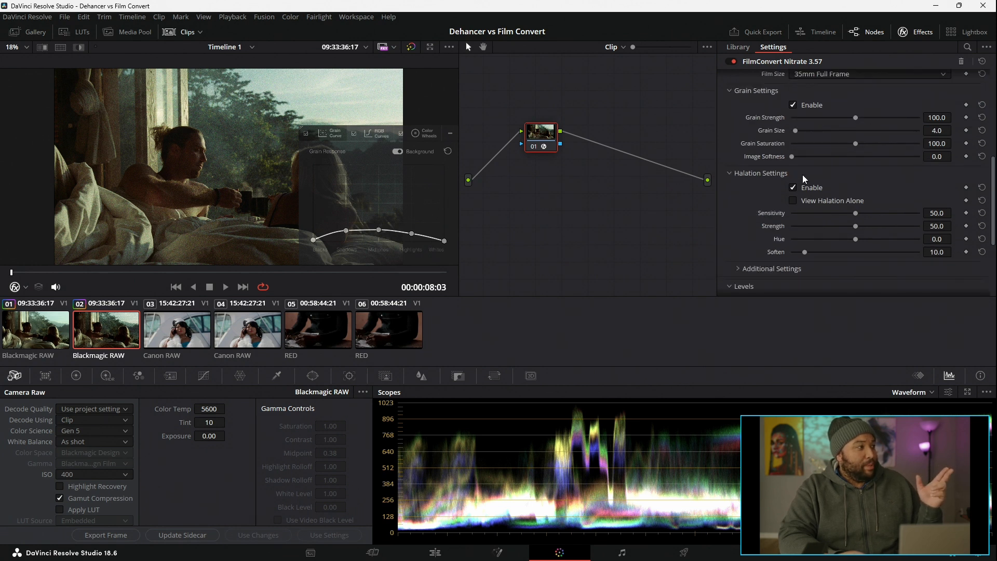
scroll(802, 177, up, 3)
scroll(803, 171, up, 3)
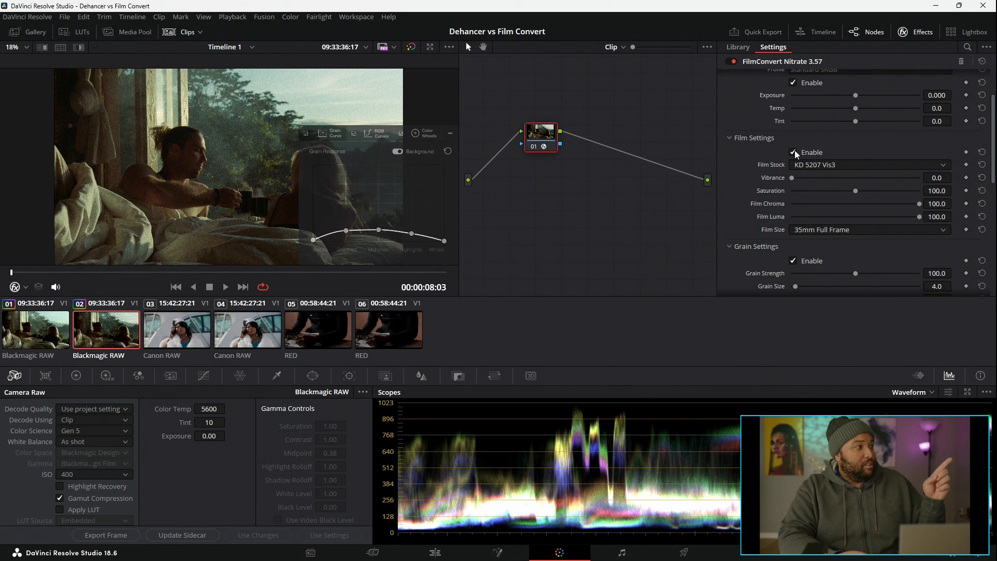
click(793, 152)
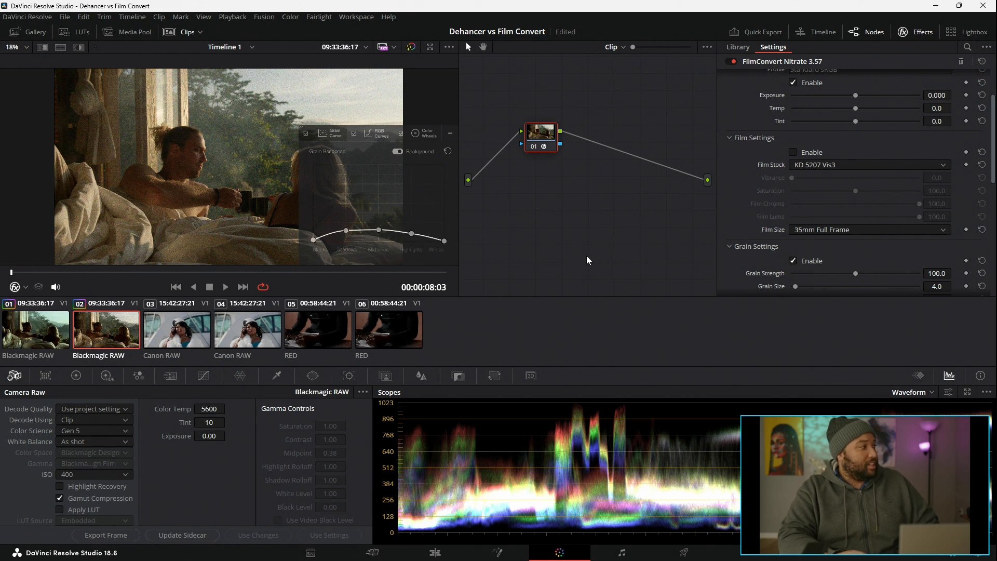
- Review the remaining FilmConvert sections and compare clip 02 with Film Settings enabled and disabled, leaving them disabled
scroll(833, 234, down, 4)
scroll(832, 234, down, 4)
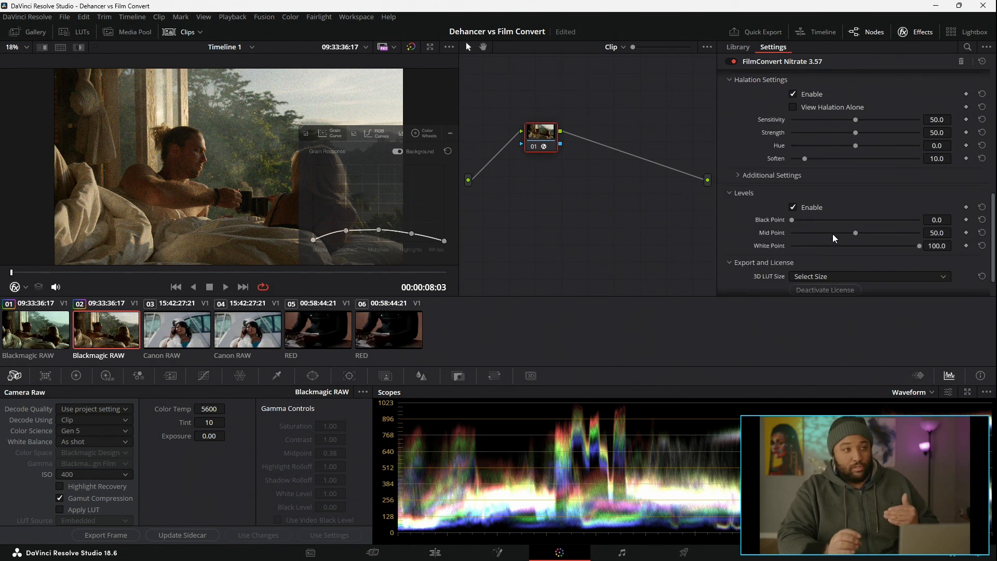
scroll(833, 233, down, 2)
scroll(833, 234, up, 5)
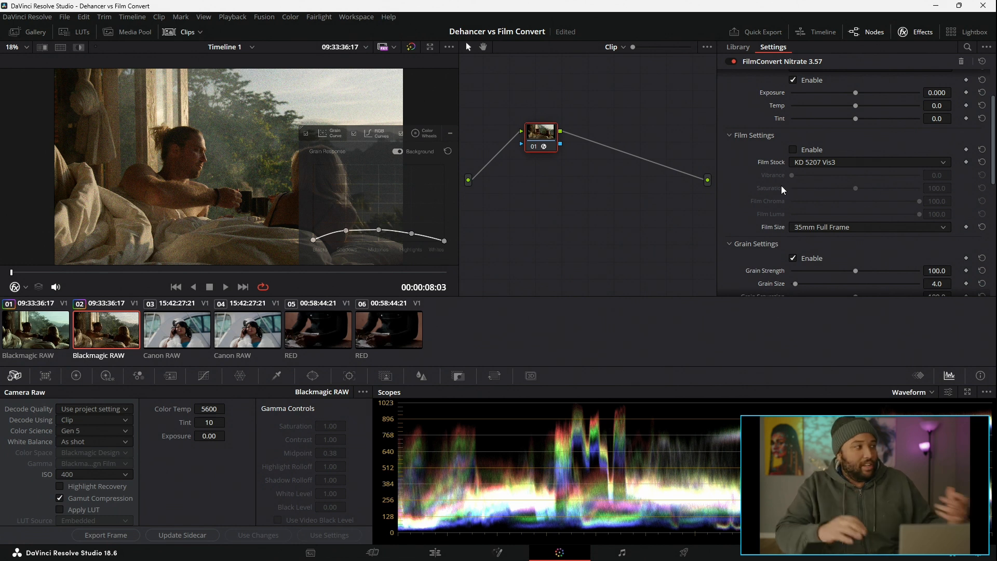
click(793, 149)
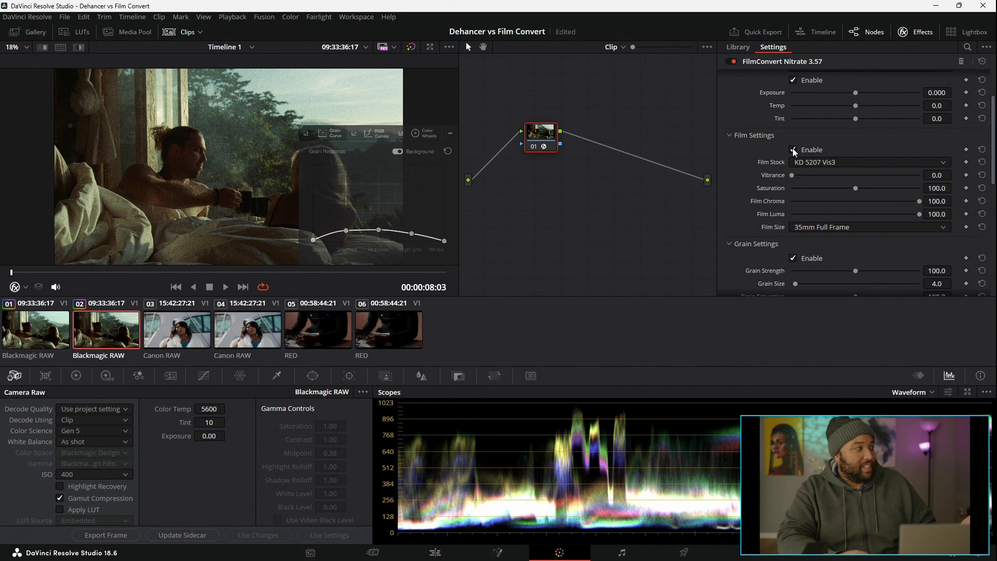
click(793, 149)
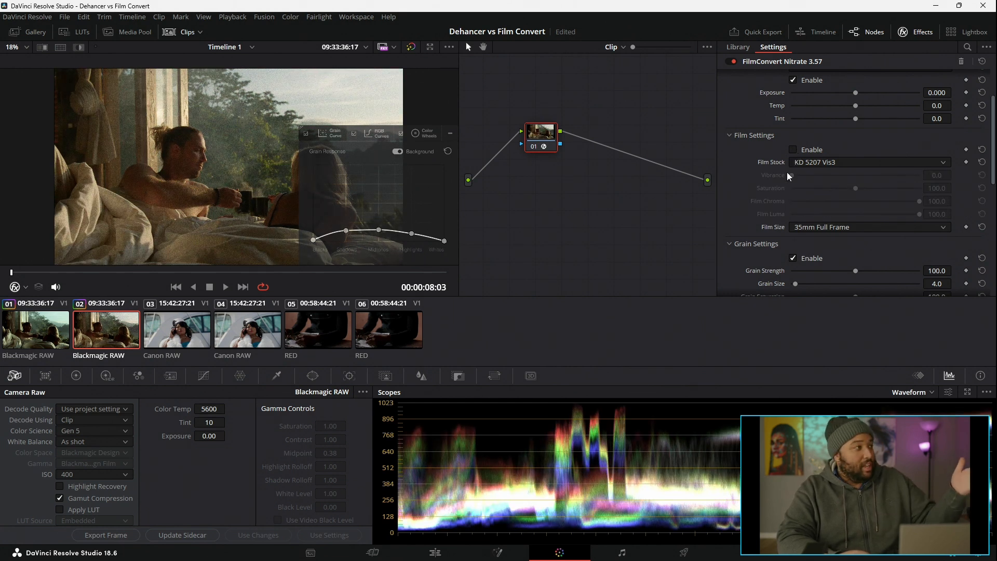
scroll(787, 182, down, 2)
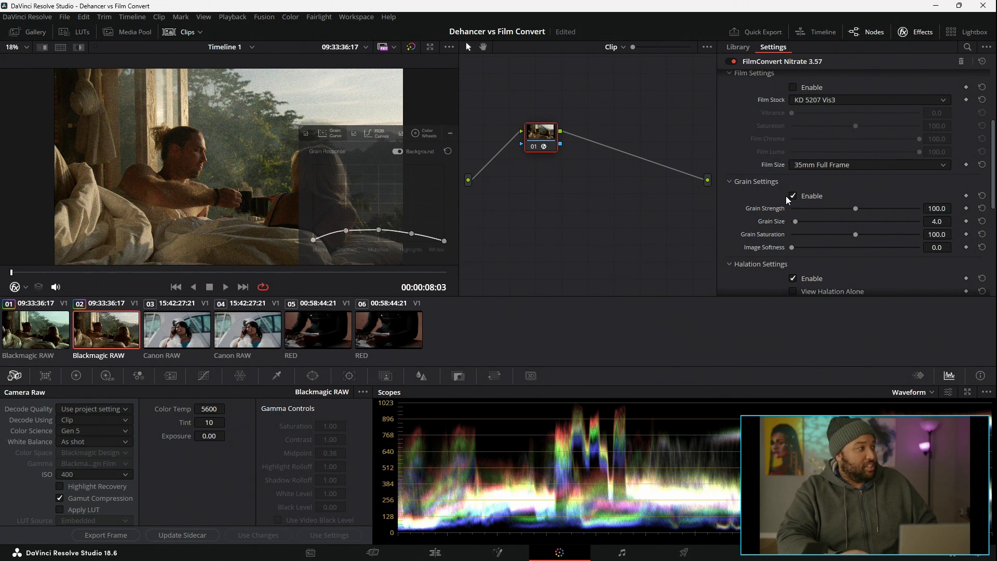
- Set the FilmConvert grain strength on clip 02 to about 22.8
scroll(810, 204, down, 3)
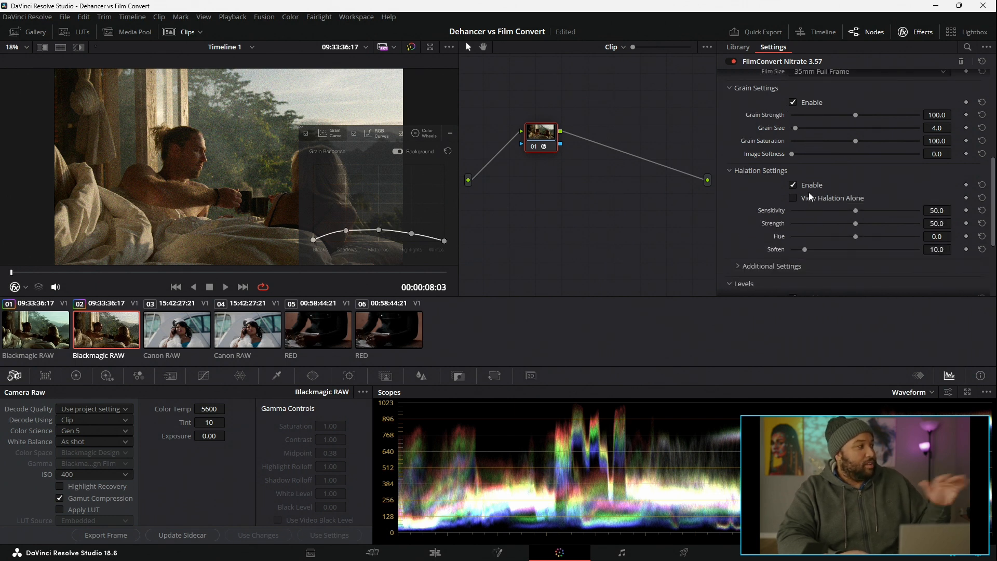
drag(855, 114, 806, 113)
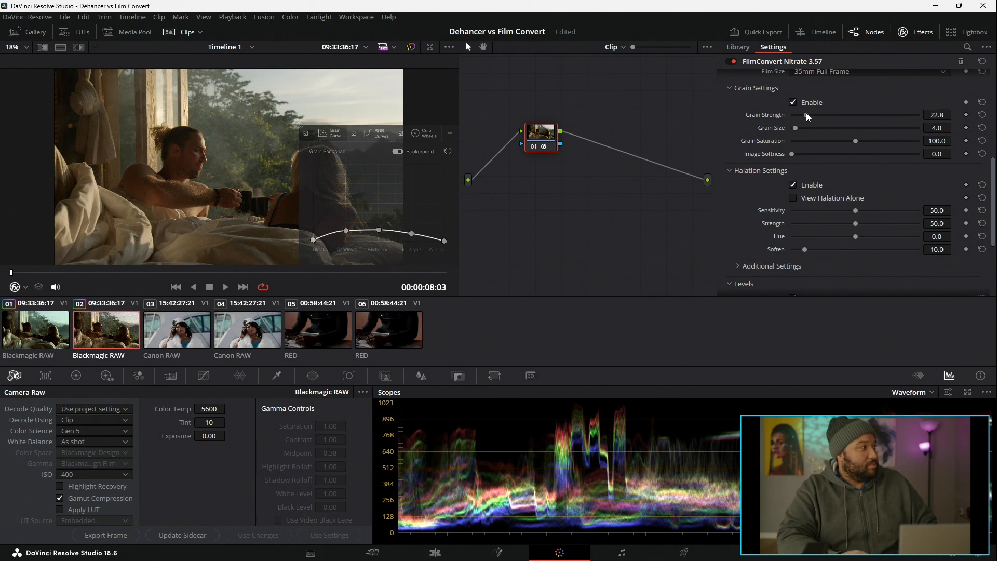
- Set the FilmConvert levels to black point 0.8, mid point 41.3 and white point 99.6, and slightly lower the color wheels' highlights
scroll(792, 158, down, 3)
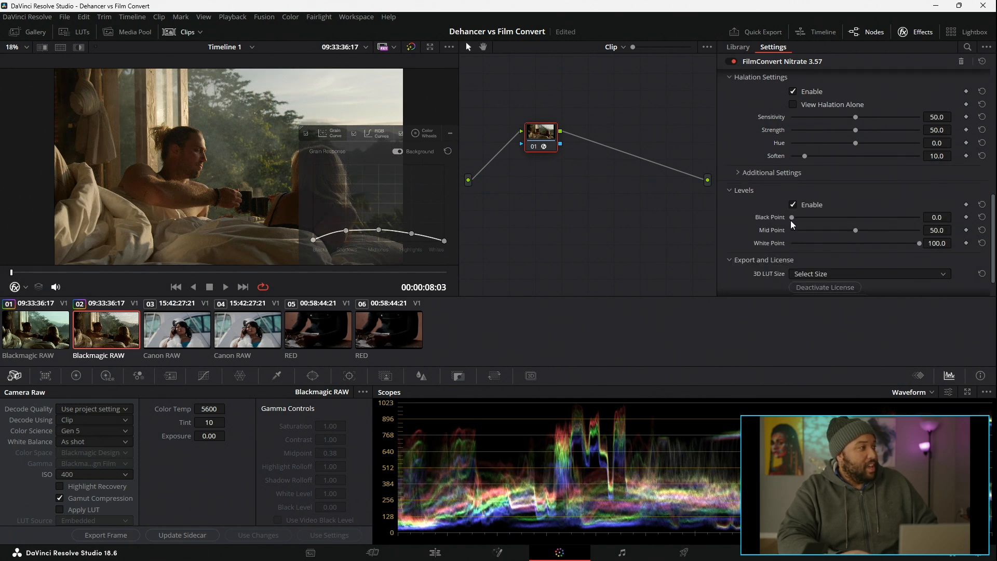
drag(790, 215, 845, 226)
mouse_move(918, 244)
mouse_down()
mouse_move(898, 246)
mouse_move(929, 242)
mouse_up()
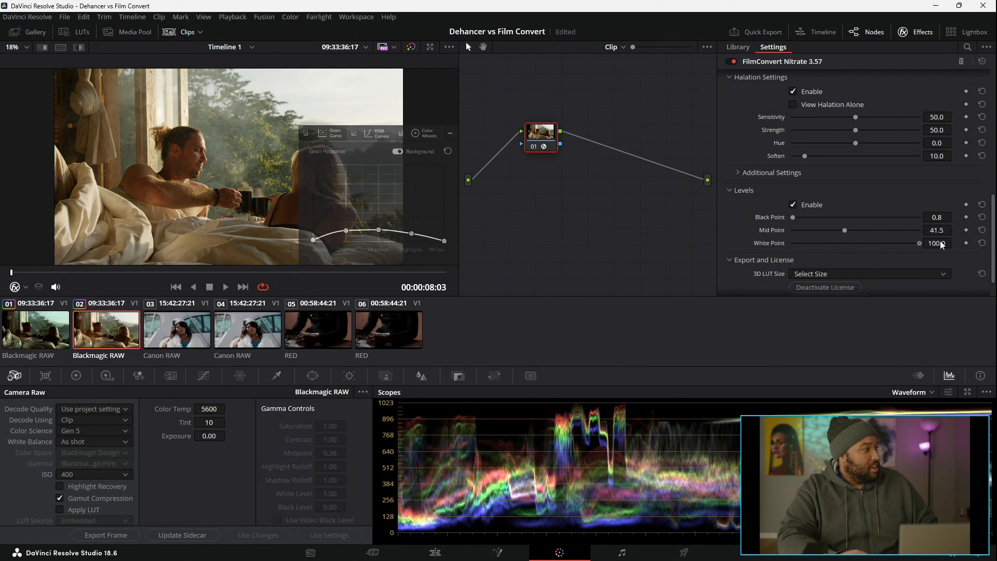
click(824, 247)
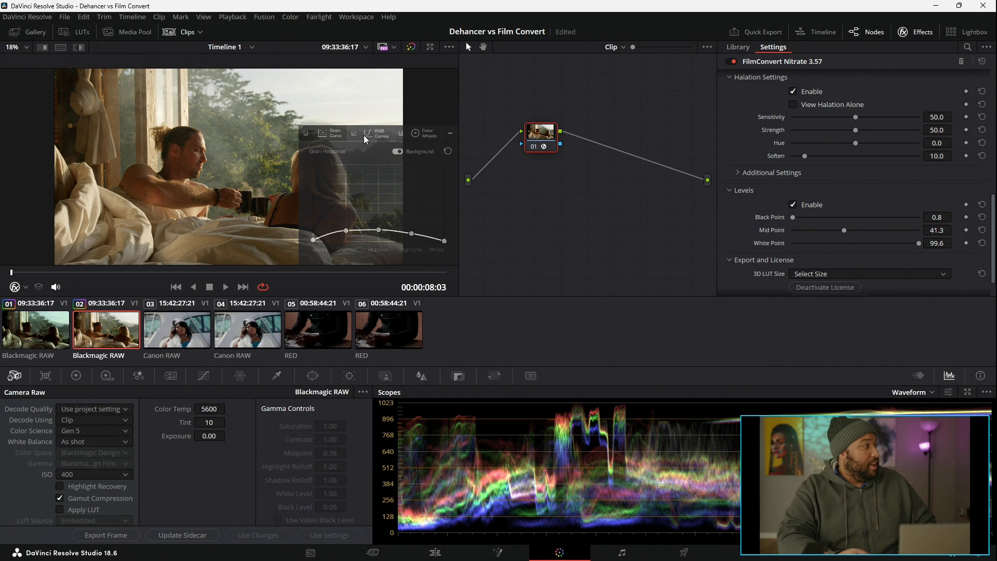
click(410, 134)
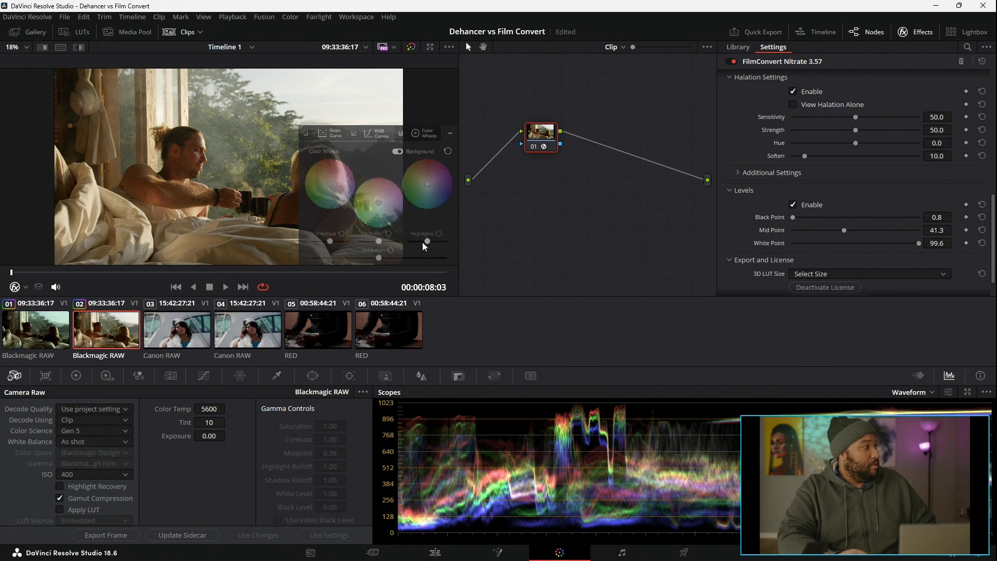
drag(427, 241, 380, 241)
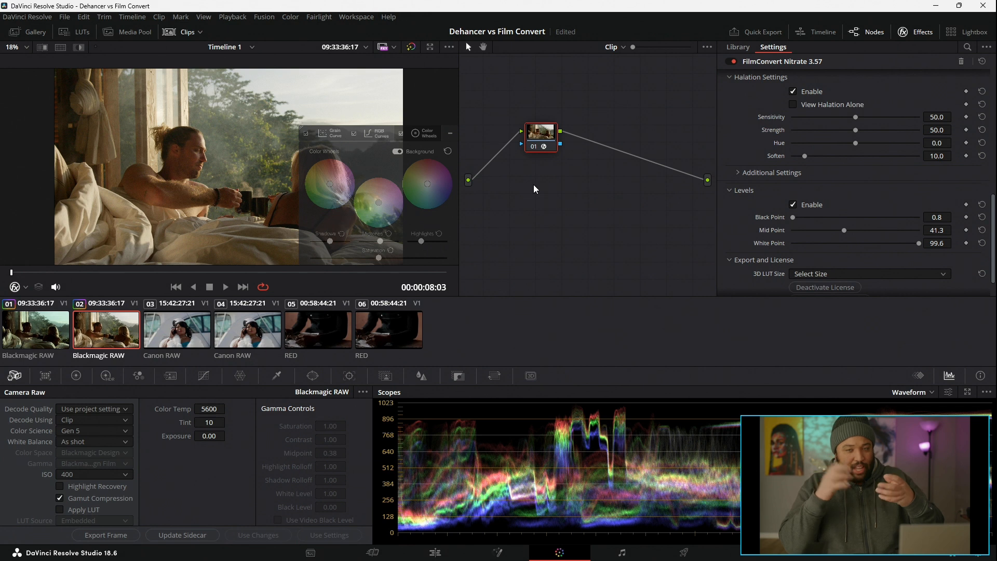
- On clip 01, set the Dehancer Expand black point to about -3.95 and the white point to about 102.9
click(50, 329)
scroll(830, 200, down, 5)
scroll(835, 210, up, 8)
scroll(836, 207, up, 5)
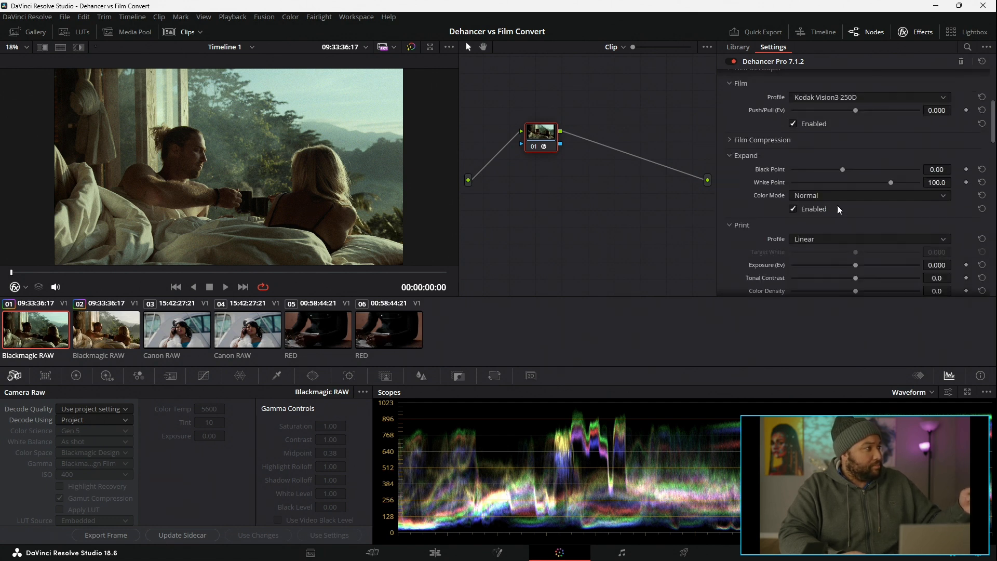
drag(842, 166, 833, 167)
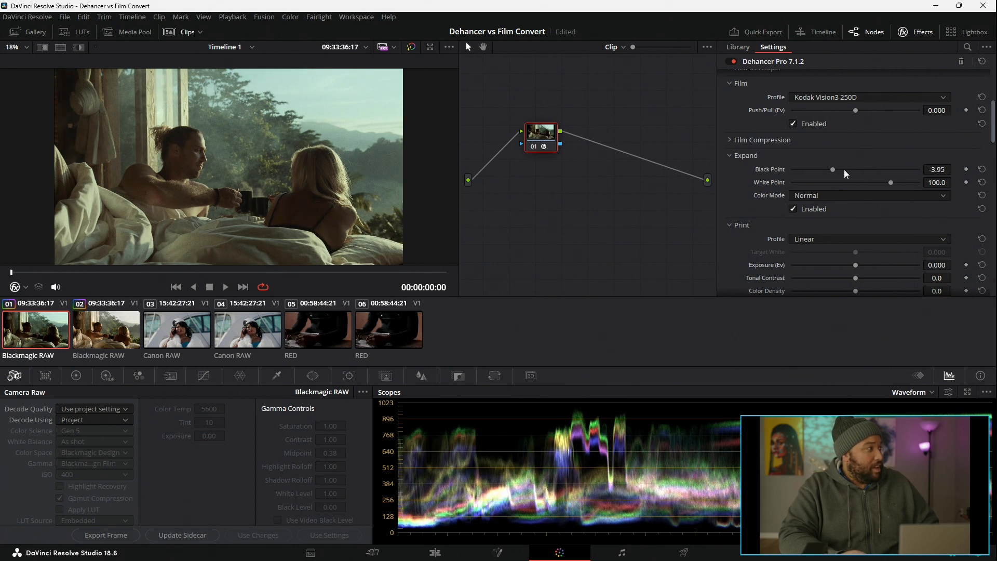
mouse_move(894, 182)
mouse_down()
mouse_move(884, 181)
mouse_move(895, 182)
mouse_up()
scroll(792, 186, up, 3)
scroll(794, 181, down, 5)
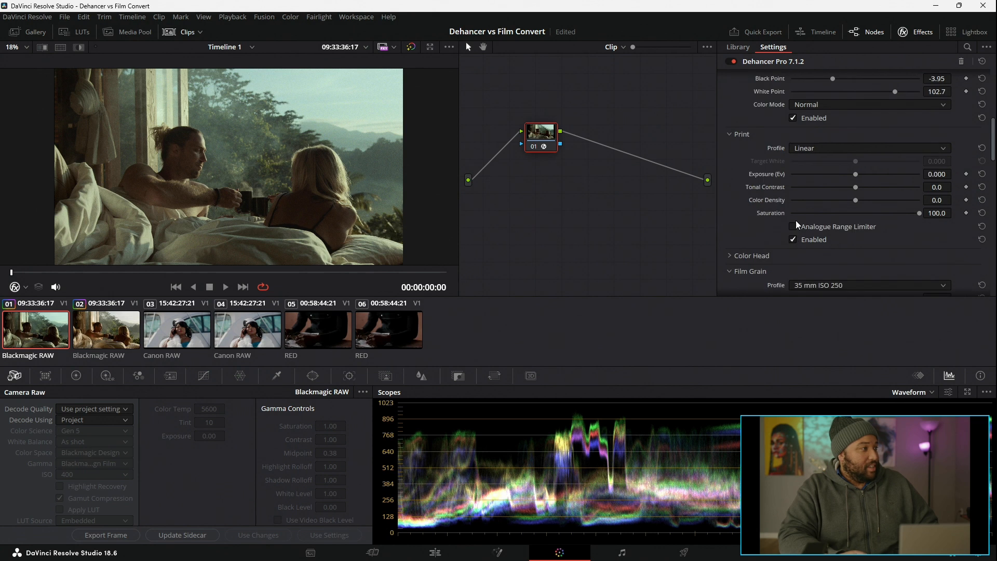
scroll(799, 220, up, 3)
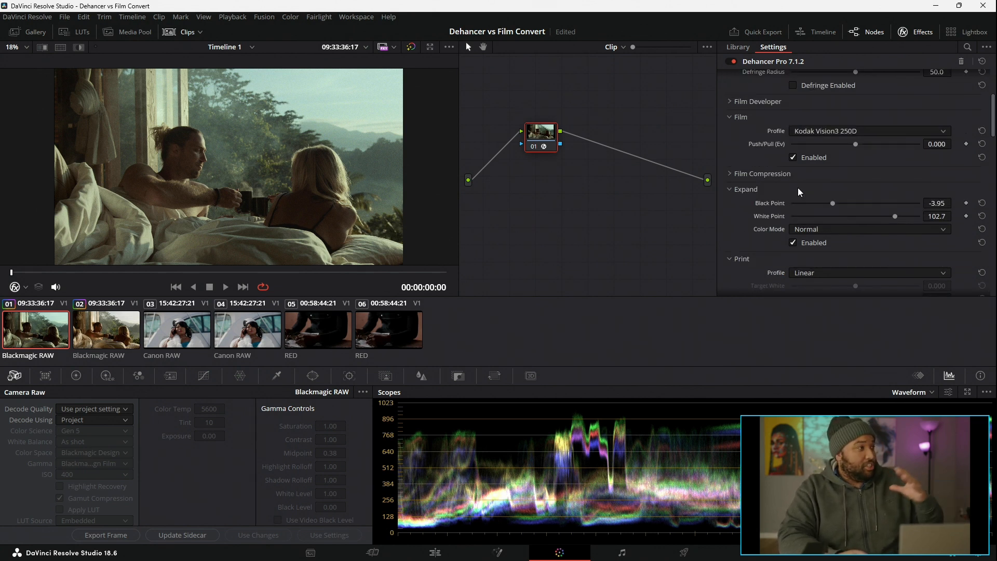
scroll(799, 186, down, 1)
scroll(765, 176, up, 2)
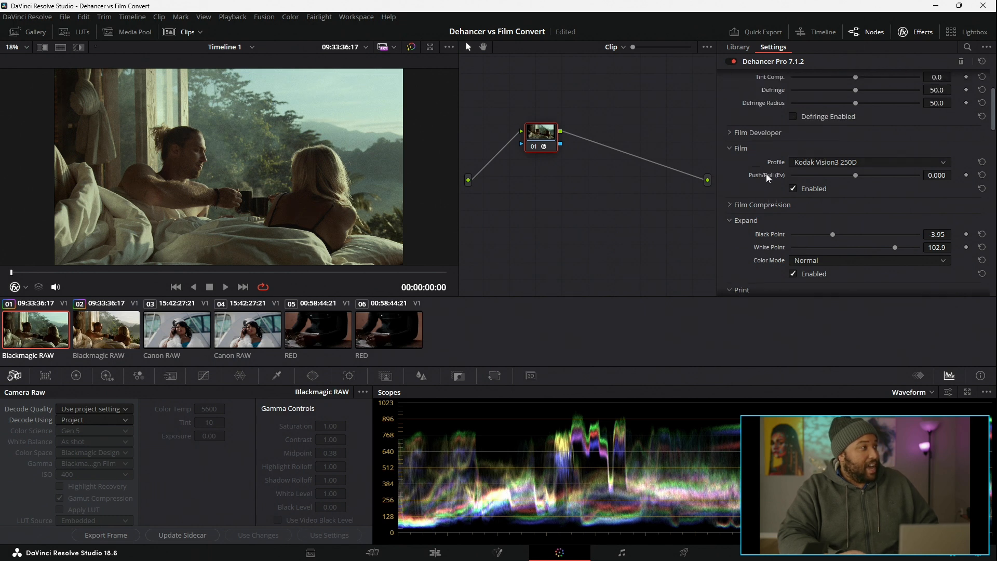
- Enable Dehancer's Film Developer on clip 01 with contrast boost about 8.1 and gamma correction about 23.1
click(758, 133)
click(794, 200)
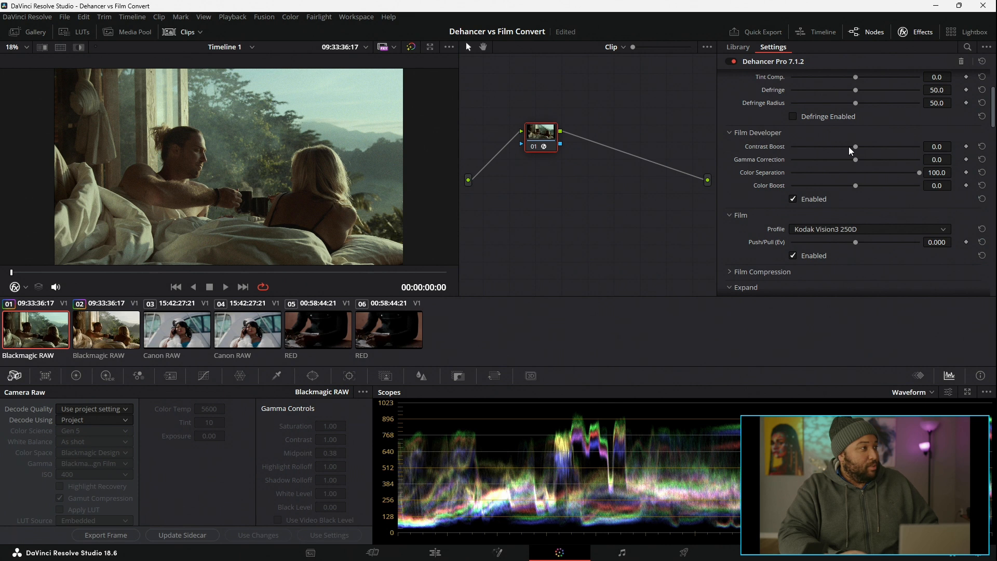
drag(855, 146, 884, 173)
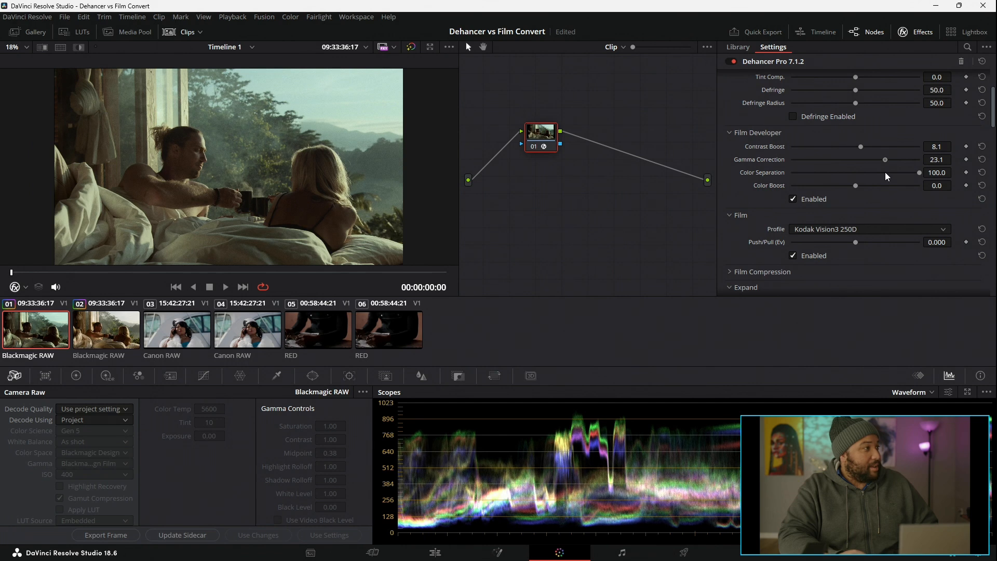
- Review the Dehancer Film, Expand and Print settings and compare the look of clip 01 with clip 02
scroll(847, 184, down, 2)
scroll(842, 197, down, 5)
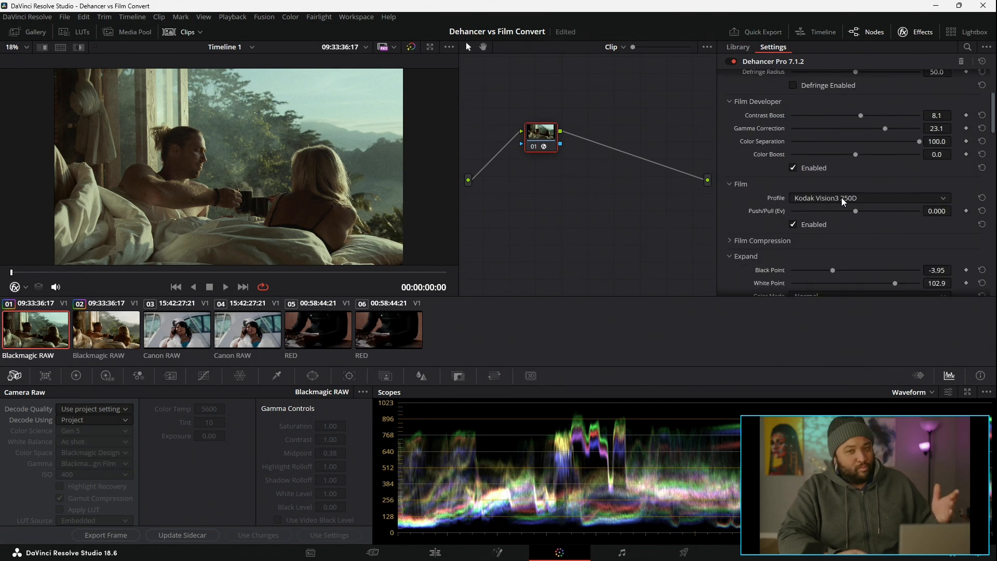
scroll(841, 198, down, 7)
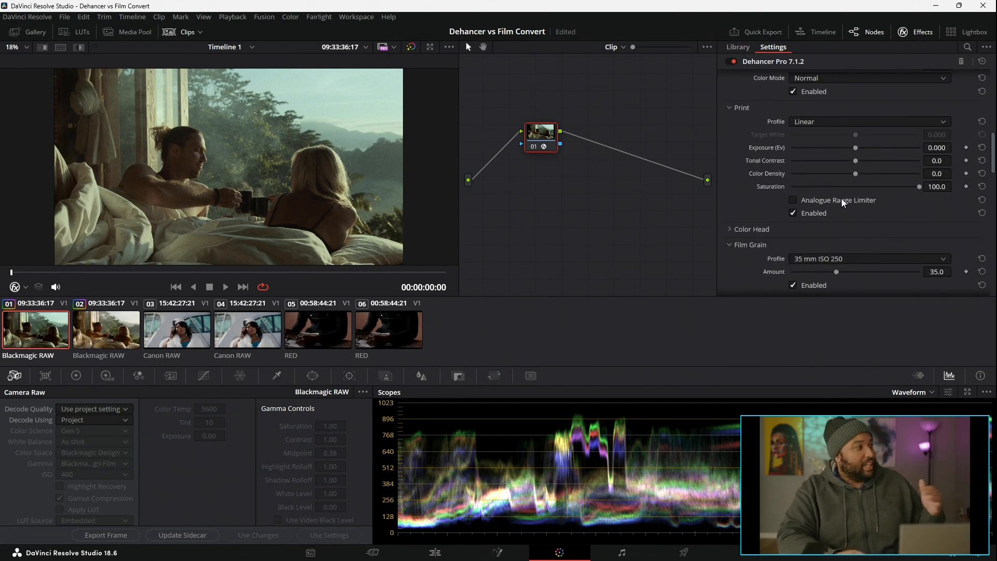
scroll(836, 196, up, 4)
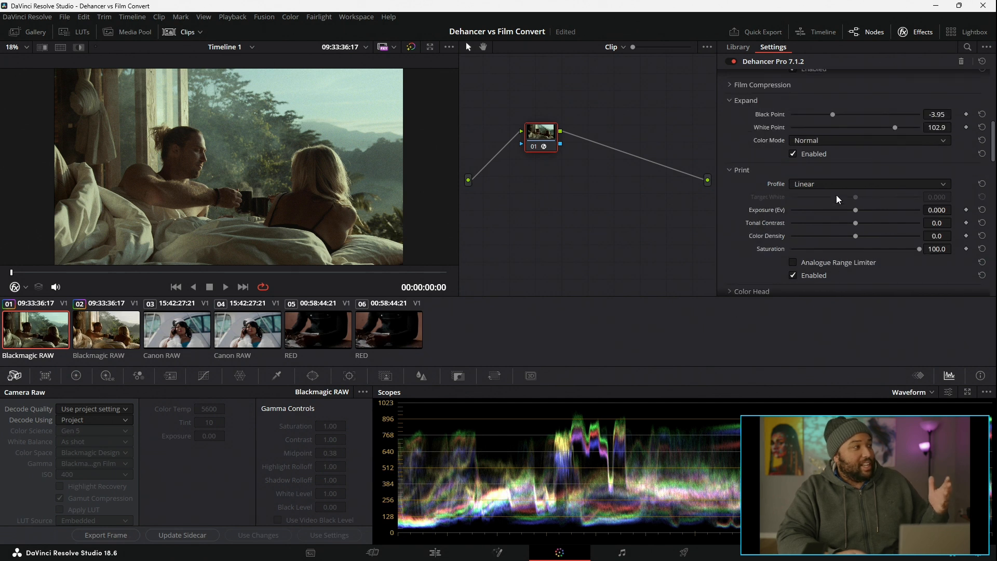
scroll(833, 194, up, 2)
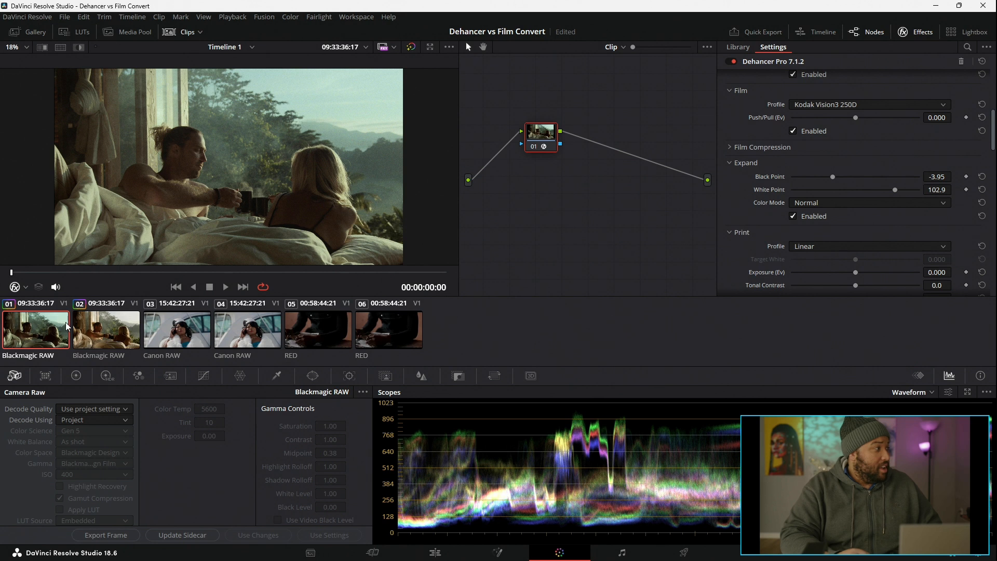
click(99, 340)
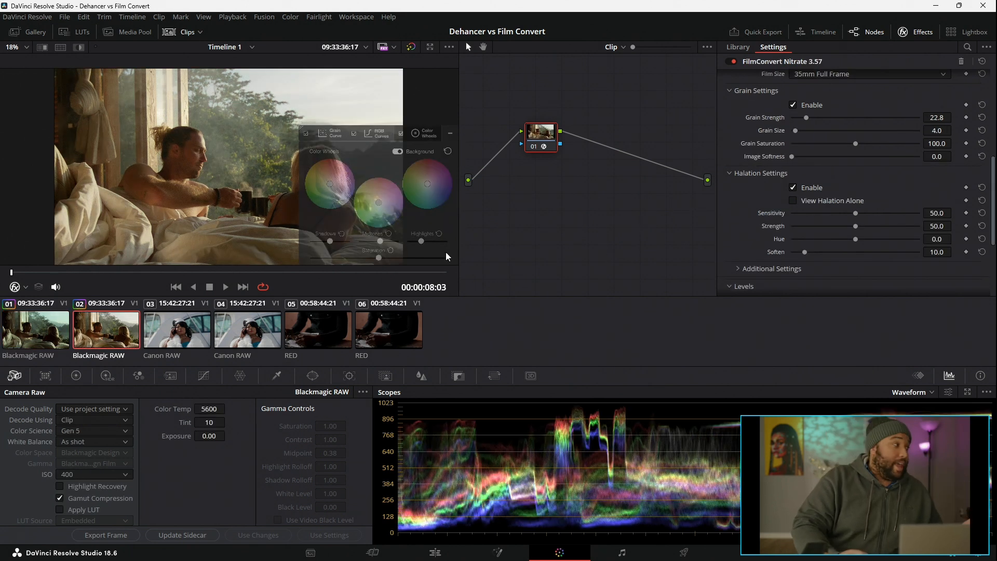
key(Up)
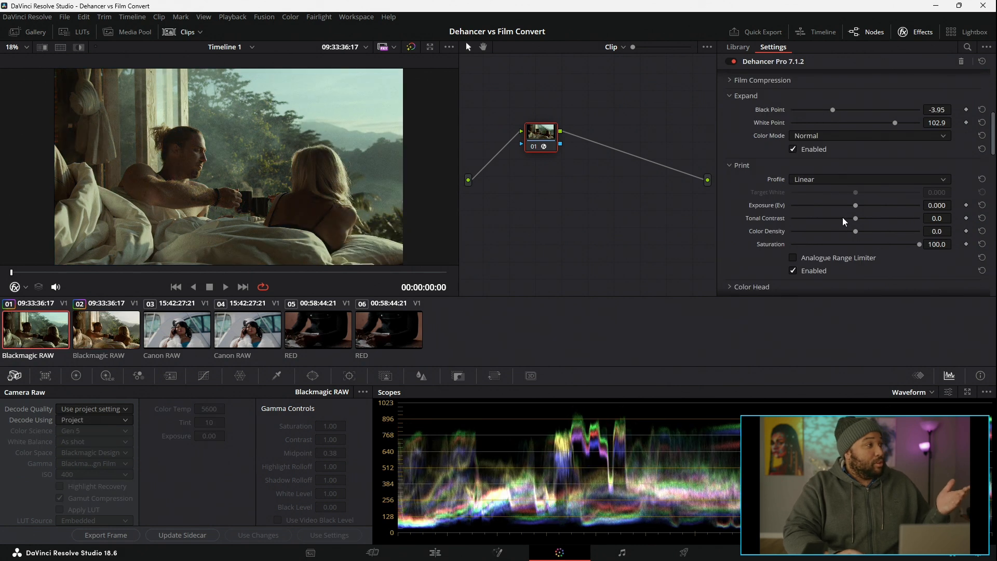
- Disable the Kodak Vision3 250D film profile in Dehancer on clip 01
scroll(842, 218, up, 7)
scroll(830, 239, down, 1)
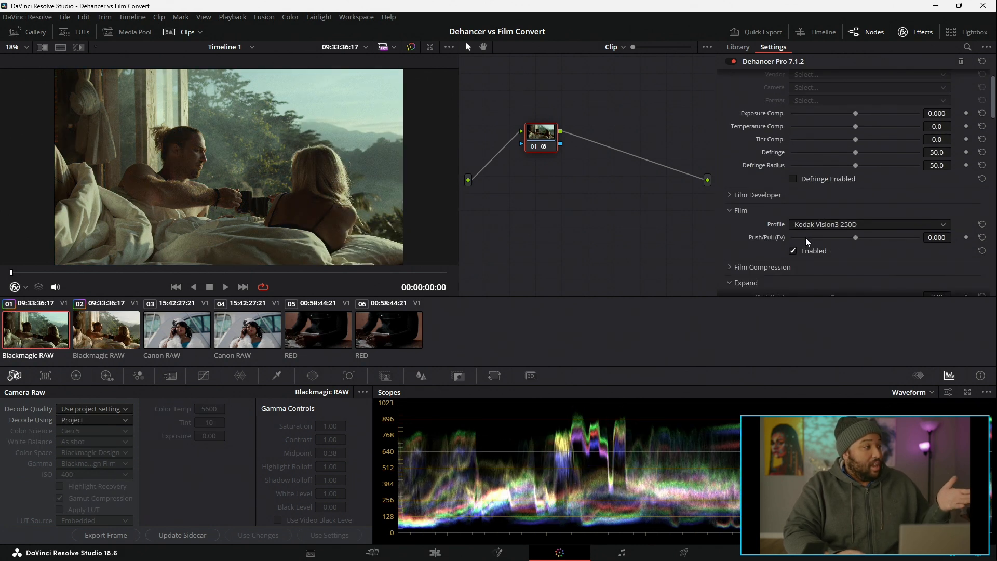
click(792, 252)
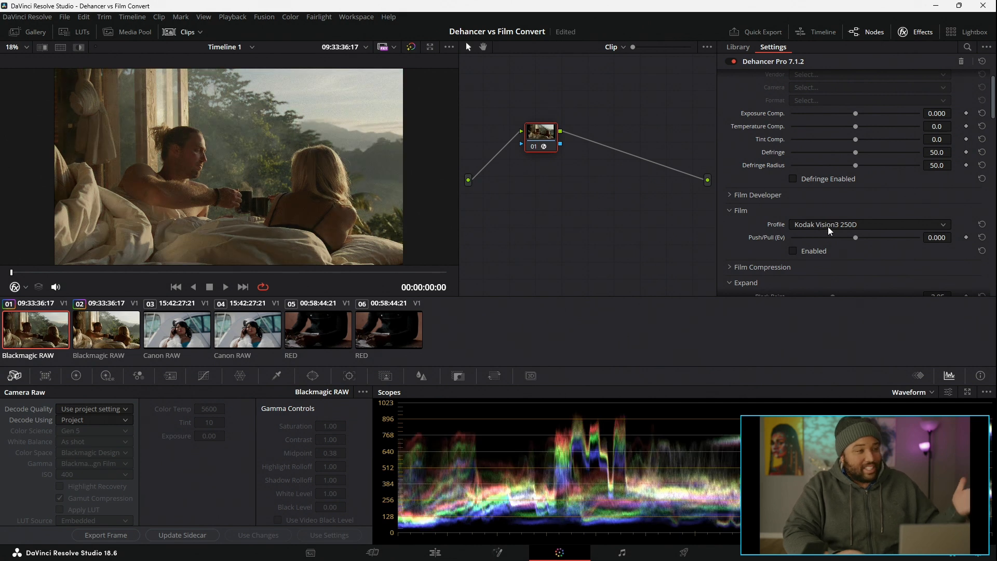
- Try a Print color density of about 49.6 and tonal contrast of about -3.7 with the Linear profile, and reset both
scroll(829, 223, down, 3)
scroll(827, 229, down, 1)
scroll(821, 233, down, 4)
drag(855, 171, 894, 171)
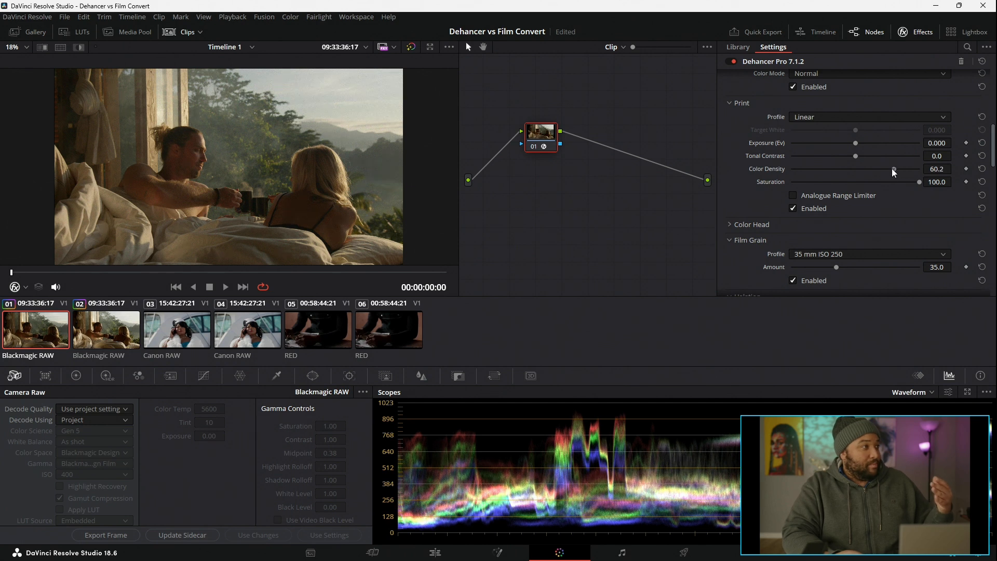
mouse_move(883, 172)
mouse_down()
mouse_move(897, 170)
mouse_move(808, 180)
mouse_move(898, 169)
mouse_move(879, 173)
mouse_move(887, 169)
mouse_up()
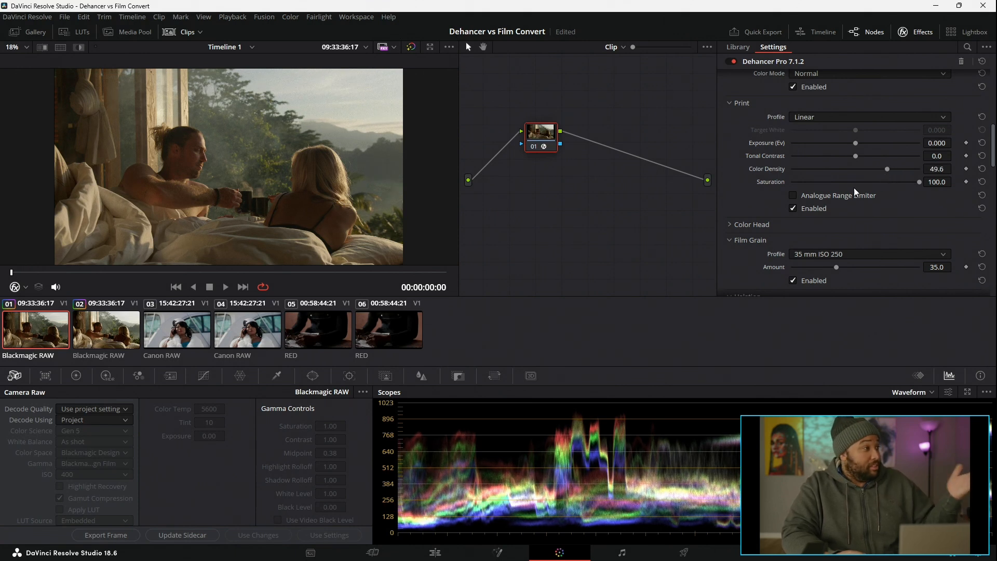
mouse_move(855, 157)
mouse_down()
mouse_move(868, 154)
mouse_move(850, 157)
mouse_up()
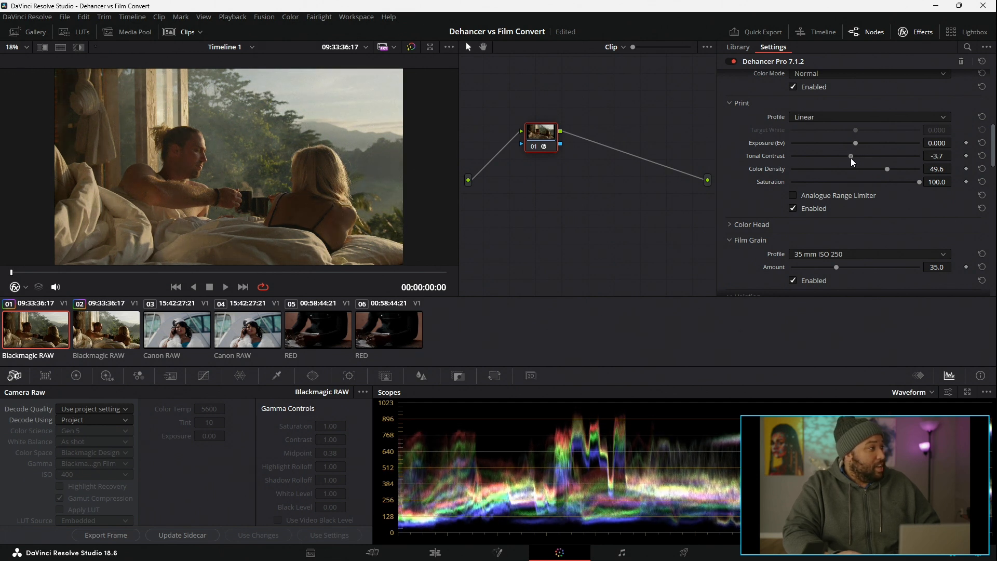
click(982, 169)
click(981, 155)
- Set the Dehancer Print profile to Kodak 2383 Print Film and its tonal contrast to about -6.2
click(908, 118)
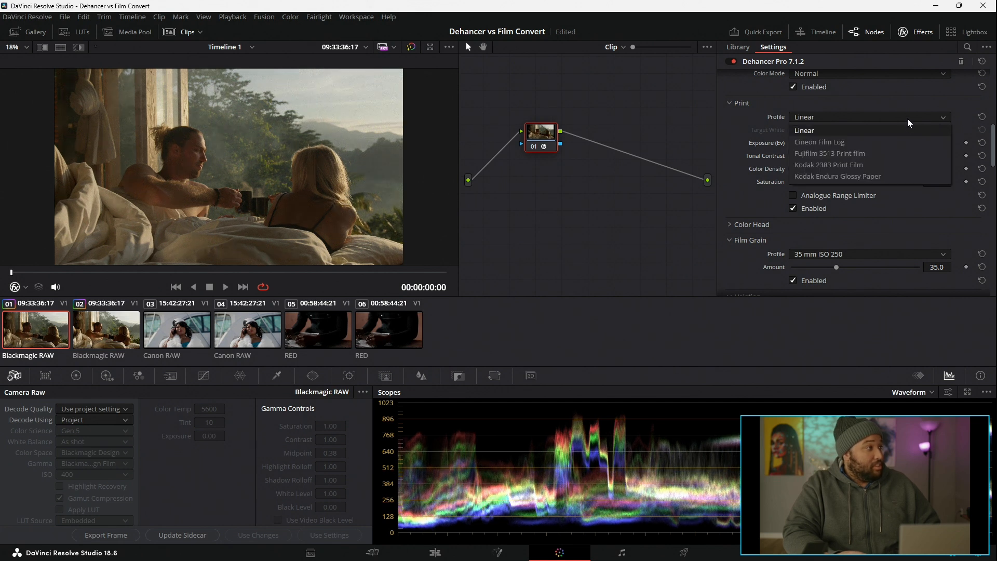
click(894, 164)
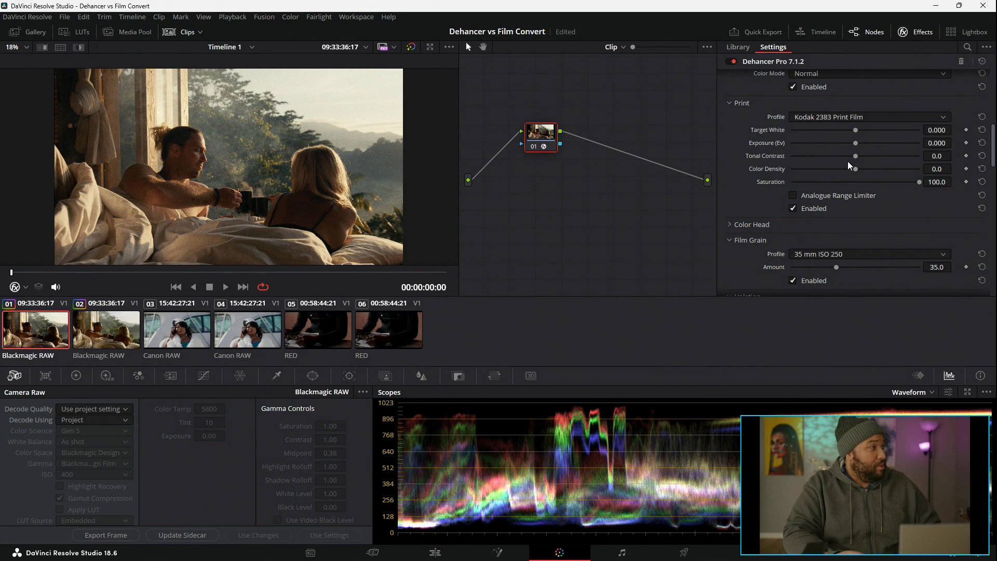
drag(855, 157, 843, 155)
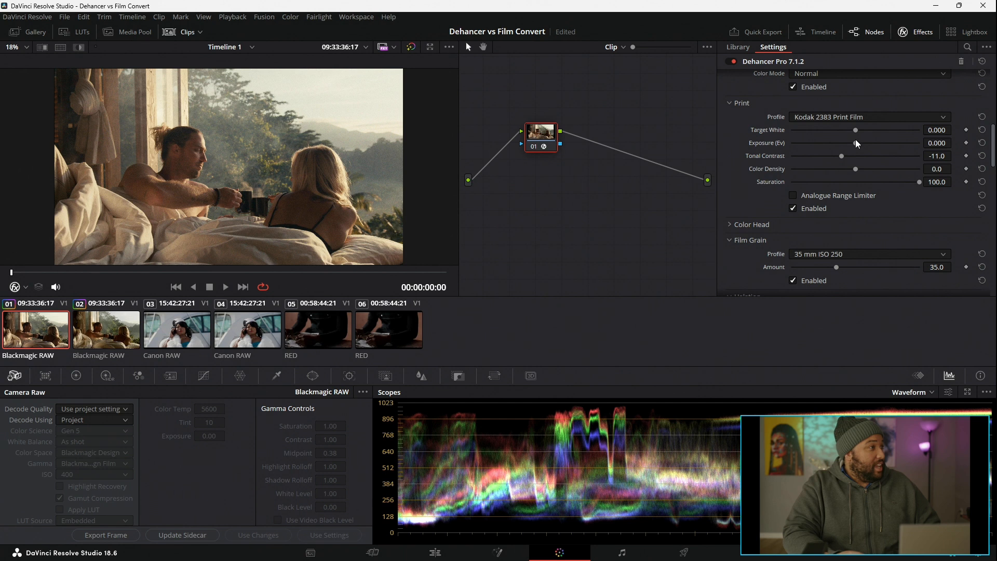
drag(841, 155, 846, 155)
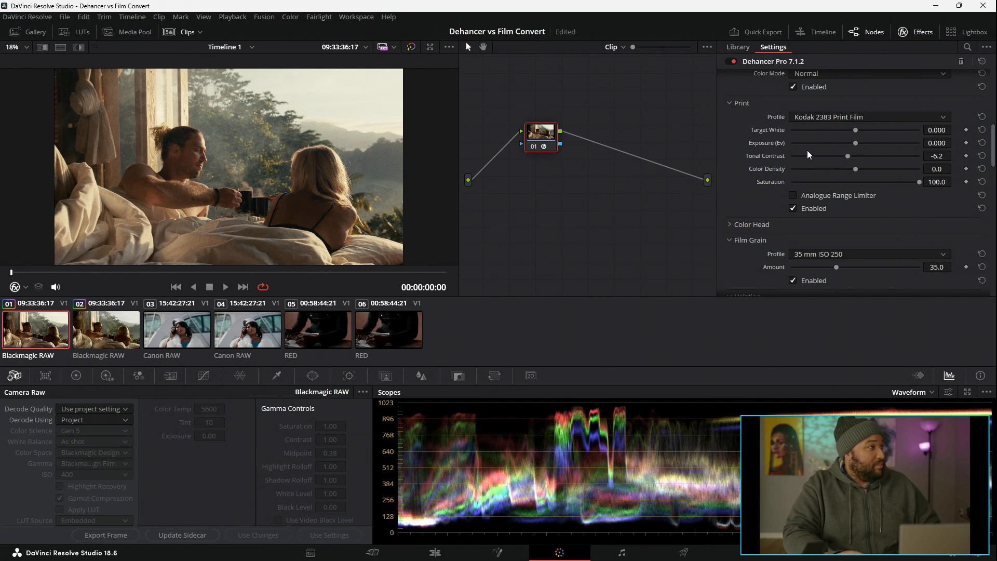
- Set the Dehancer Expand black point to about -2.13 and the white point to about 109.7 on clip 01
scroll(812, 152, up, 3)
mouse_move(832, 170)
mouse_down()
mouse_move(845, 170)
mouse_move(837, 167)
mouse_up()
drag(888, 184, 883, 187)
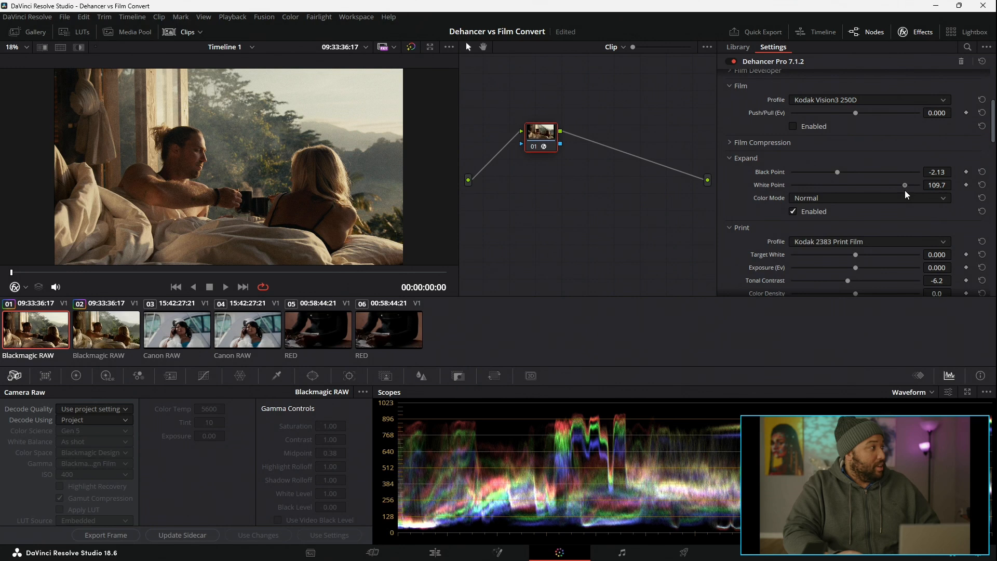
- Set the Dehancer Print color density on clip 01 to about 34.1
scroll(904, 190, down, 3)
drag(857, 231, 879, 231)
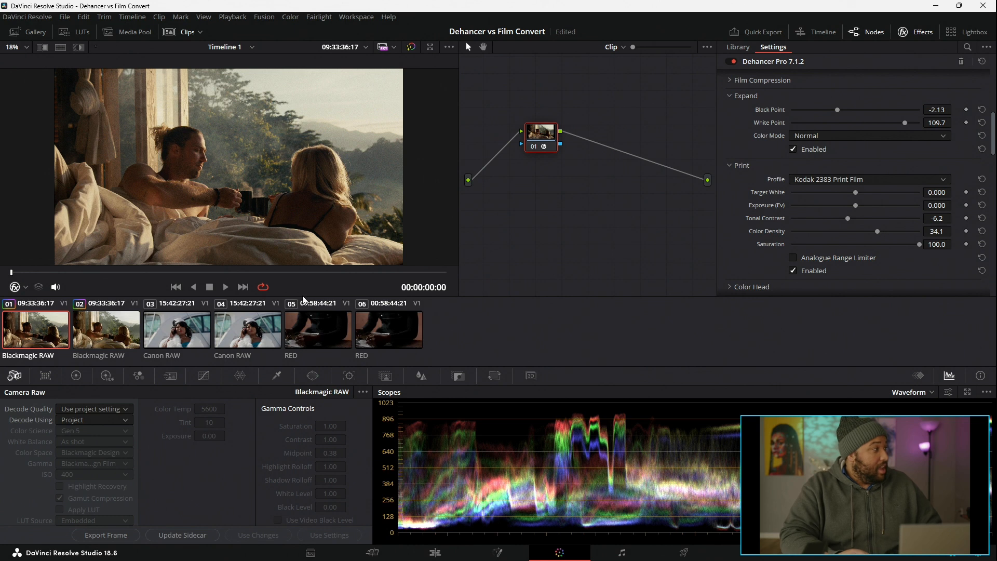
scroll(781, 210, up, 5)
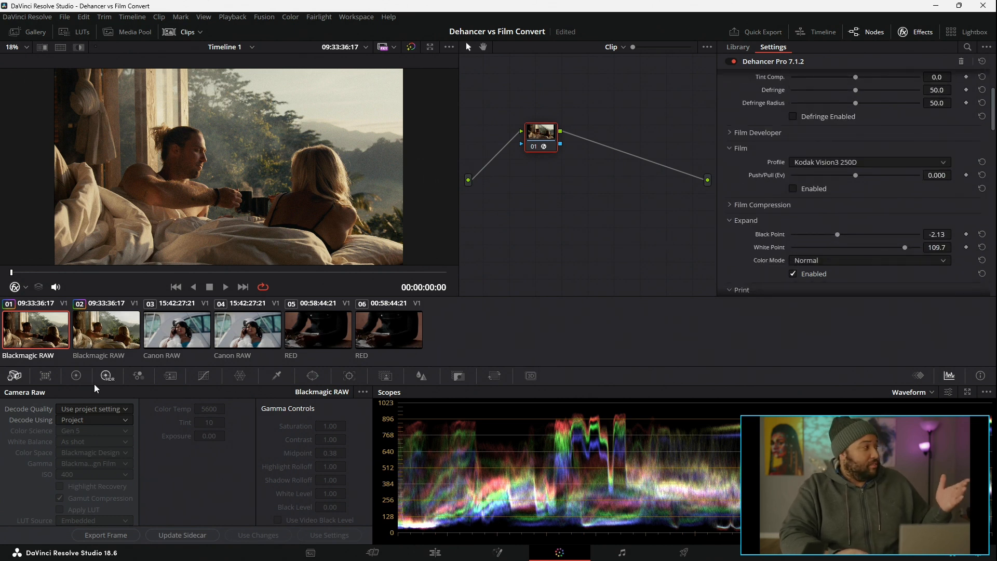
- Enable the FilmConvert Film Settings on clip 02
click(113, 333)
scroll(814, 229, up, 3)
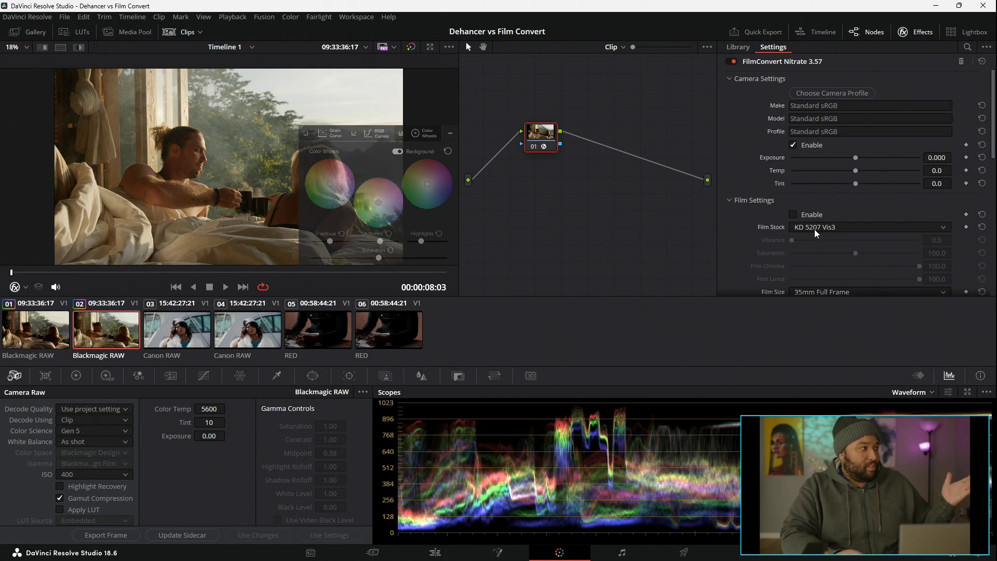
scroll(819, 227, down, 2)
click(793, 152)
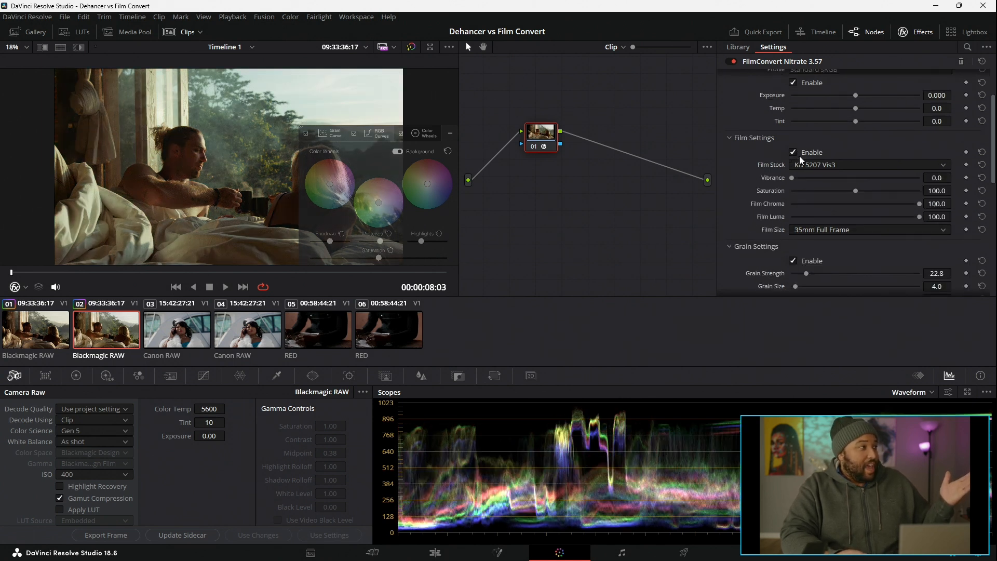
- Look through FilmConvert's list of film stocks on clip 02 without picking another one, and examine the Film Chroma and Luma controls
click(831, 164)
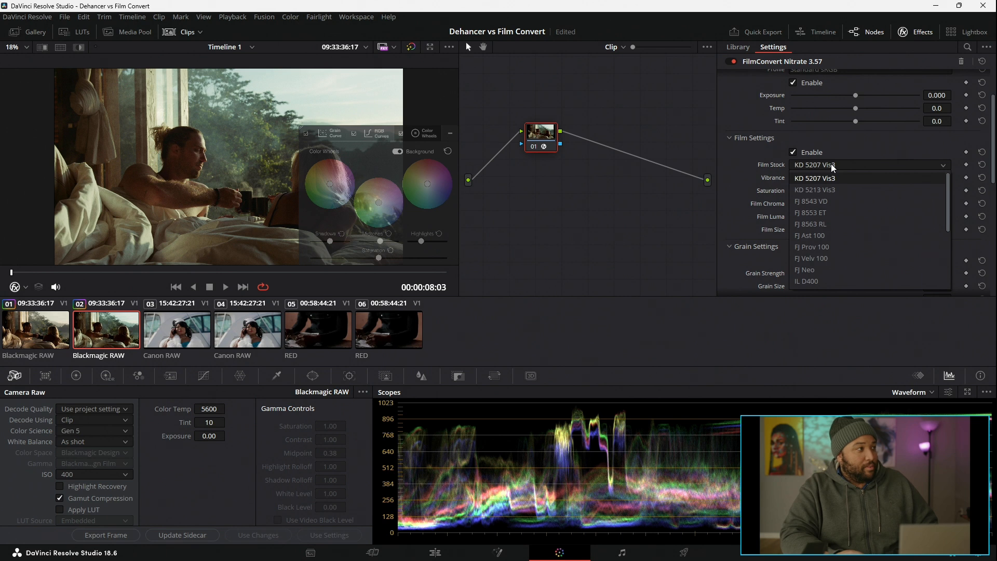
scroll(839, 277, up, 3)
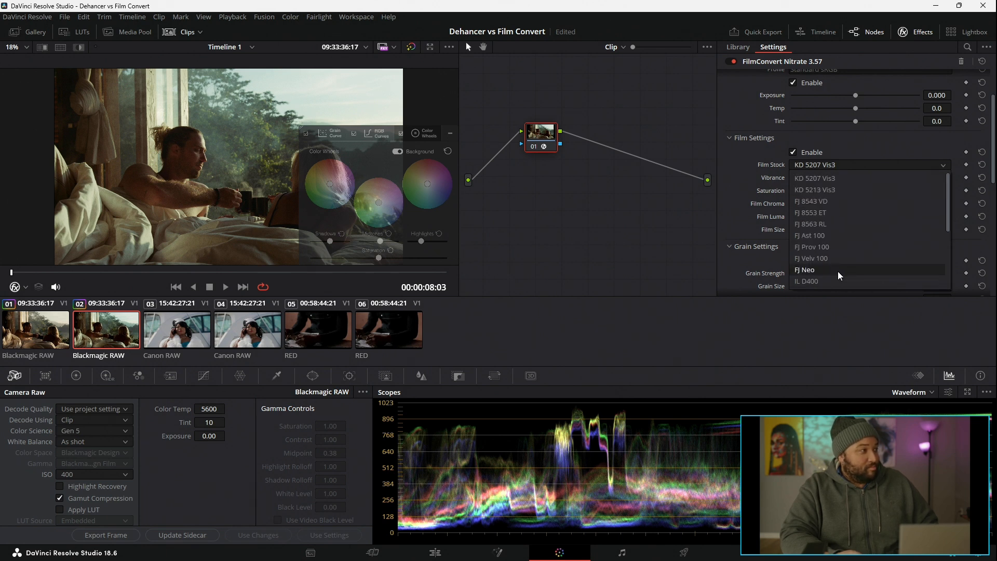
scroll(838, 181, down, 3)
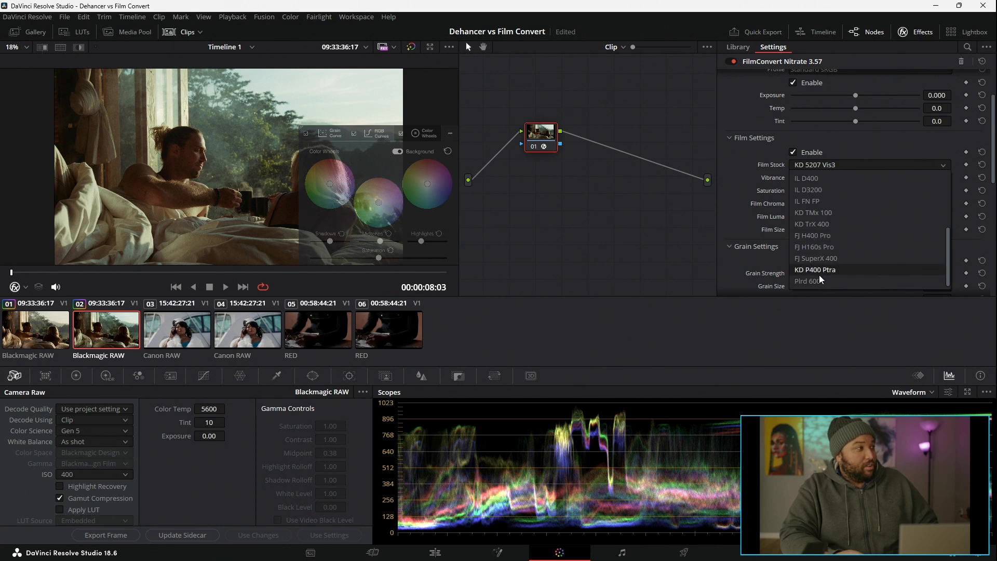
click(777, 156)
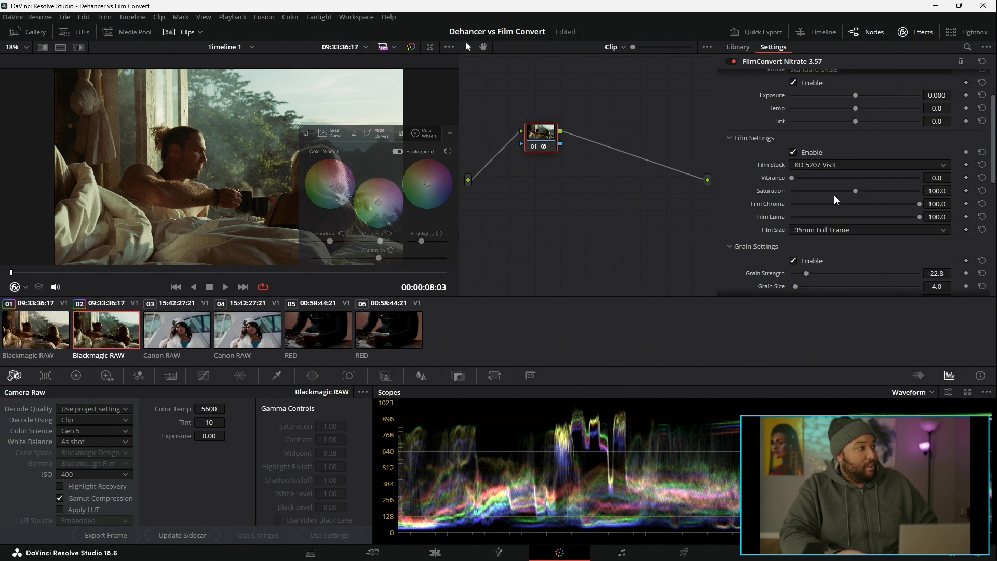
drag(917, 203, 819, 230)
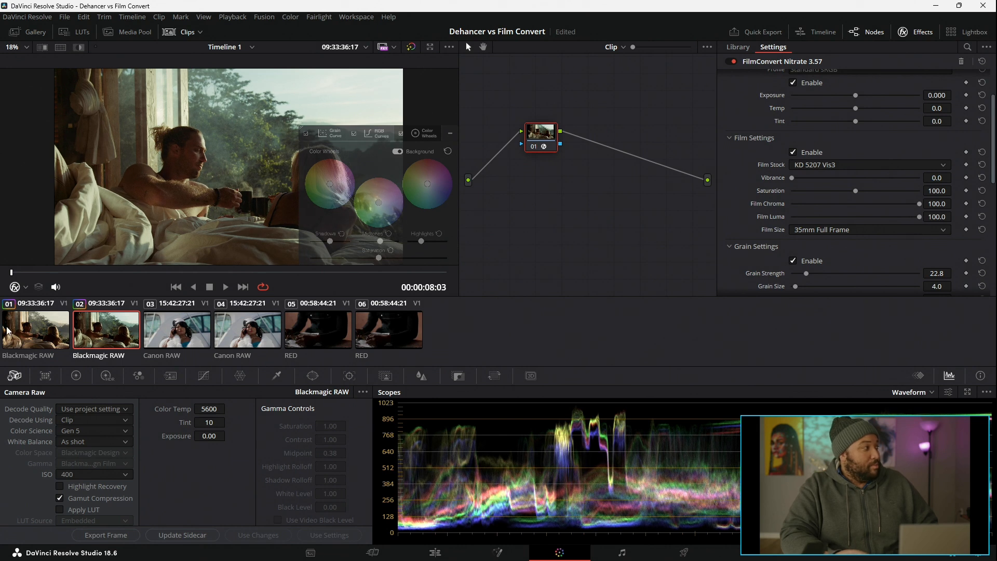
- Enable the Dehancer Film section on clip 01 and set its film profile to Kodak Vision3 50D
click(50, 337)
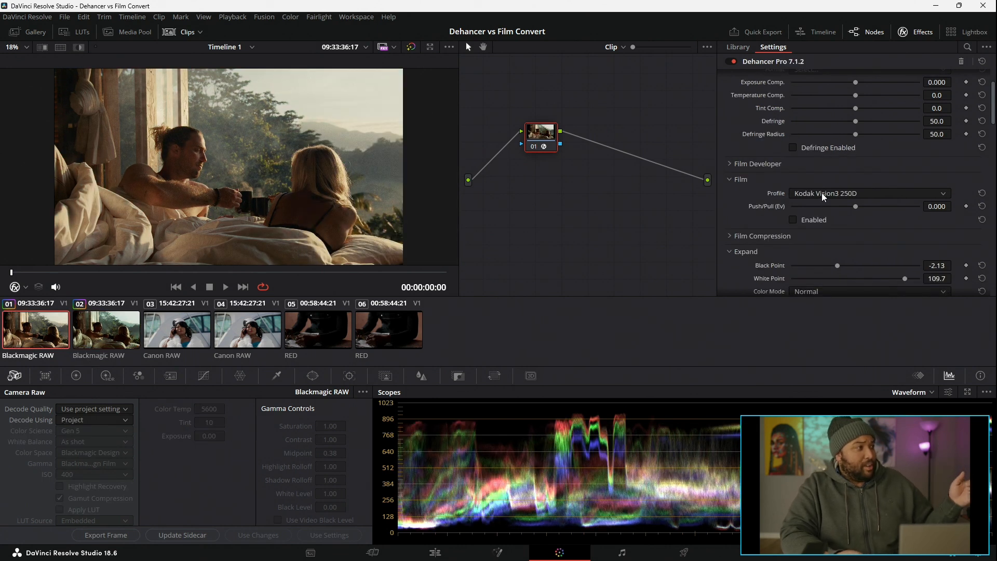
click(795, 219)
click(839, 191)
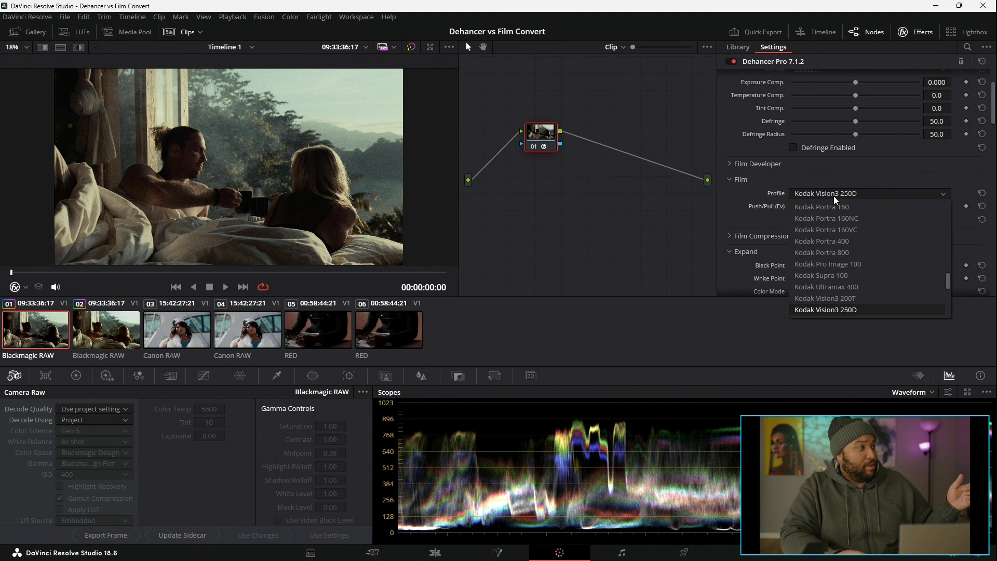
scroll(812, 265, up, 10)
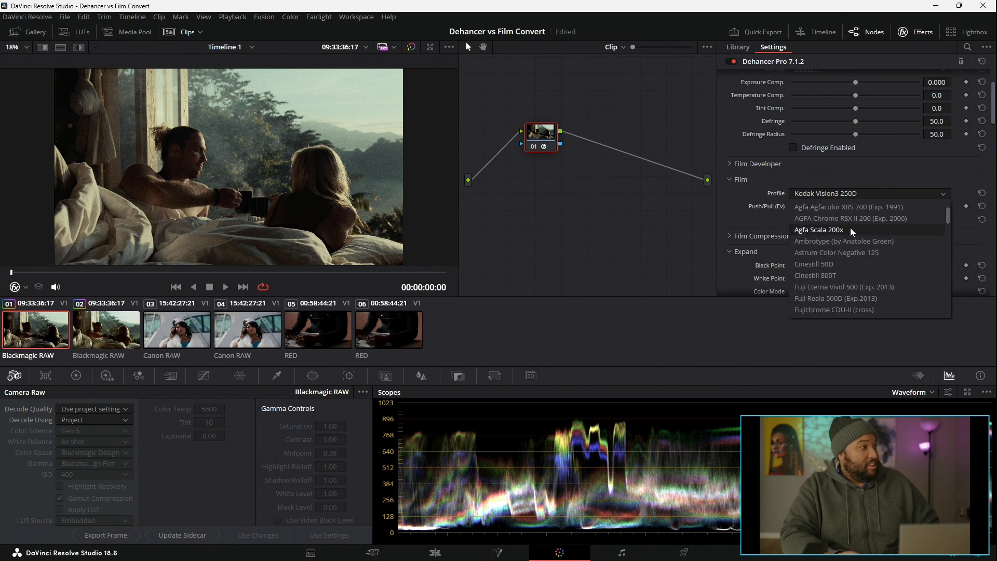
drag(947, 214, 939, 286)
click(817, 299)
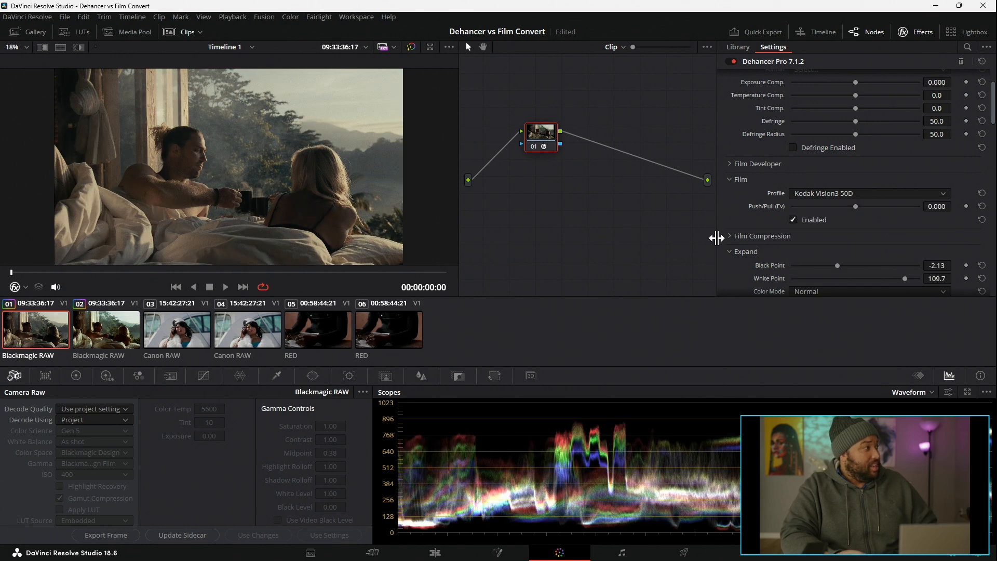
- Try the Kodak Vision3 500T, 250D and 200T and the Kodak Ultramax 400 film profiles on clip 01
click(874, 192)
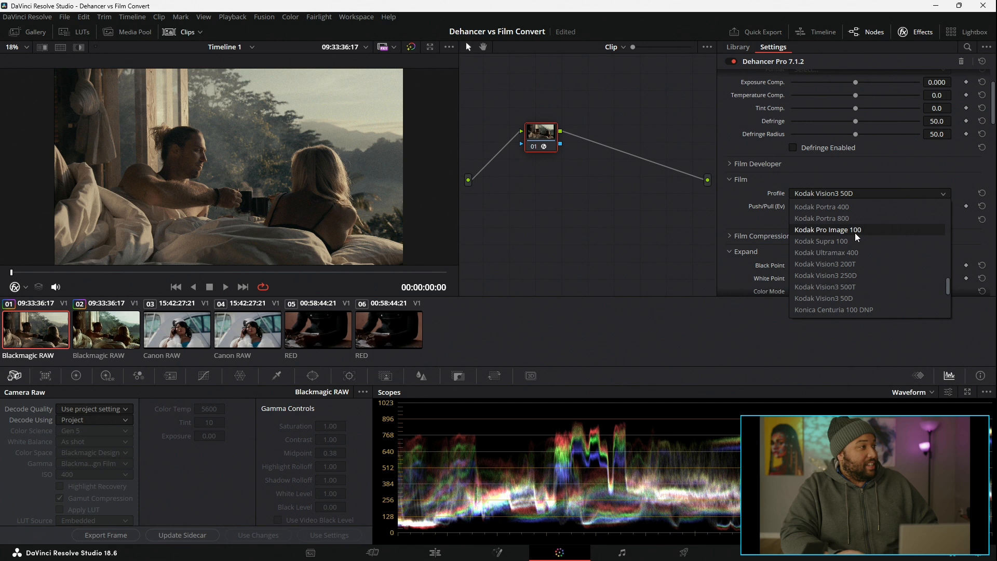
click(841, 288)
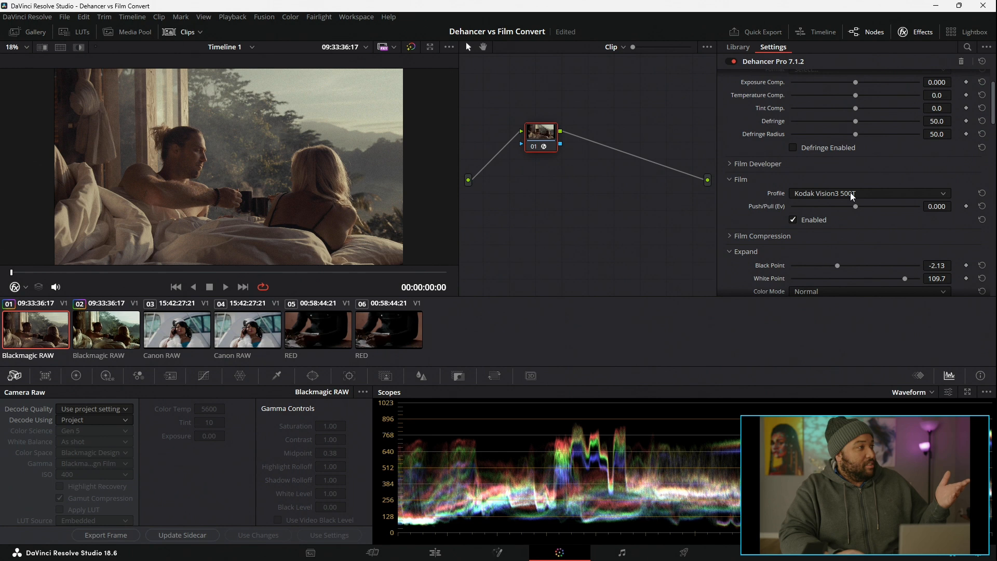
click(849, 192)
click(849, 276)
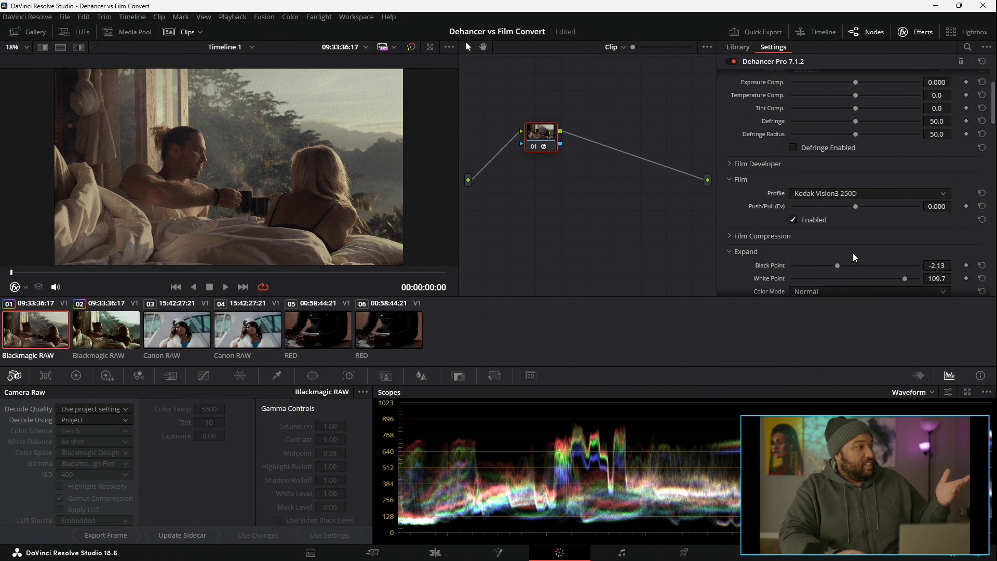
click(849, 196)
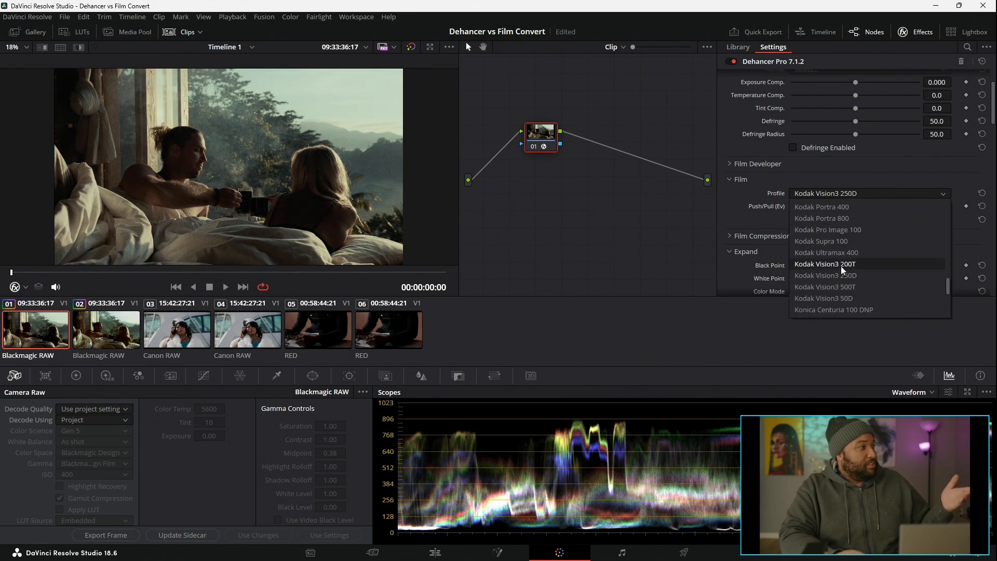
click(840, 266)
click(850, 192)
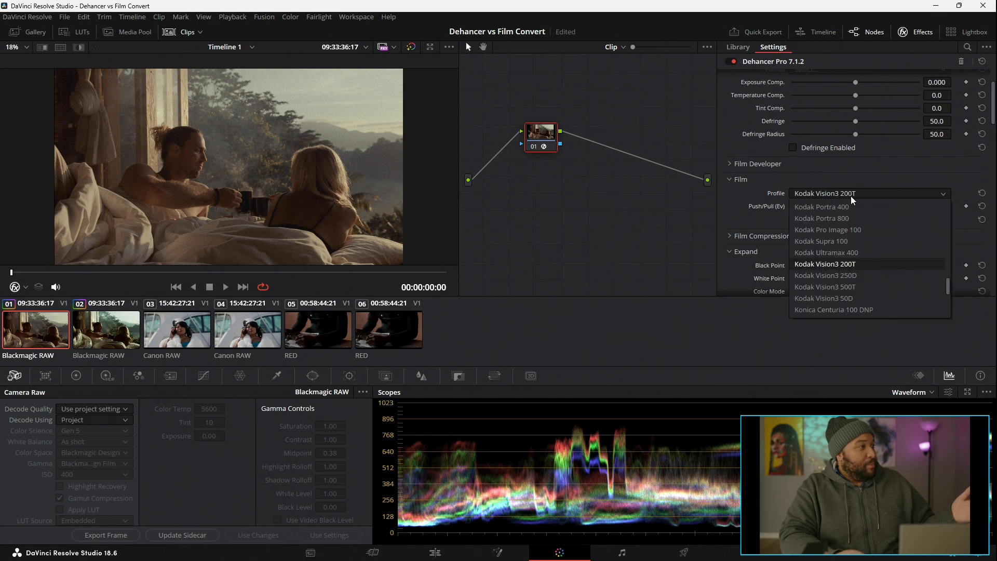
click(840, 252)
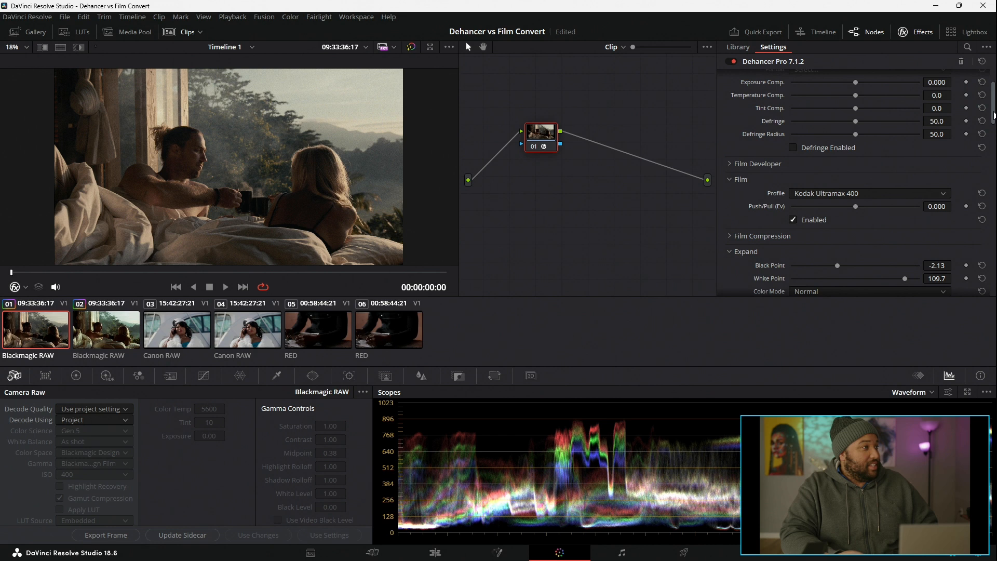
- Set the Dehancer film profile on clip 01 to Cinestill 800T
mouse_move(993, 112)
mouse_down()
mouse_move(993, 135)
mouse_move(993, 117)
mouse_up()
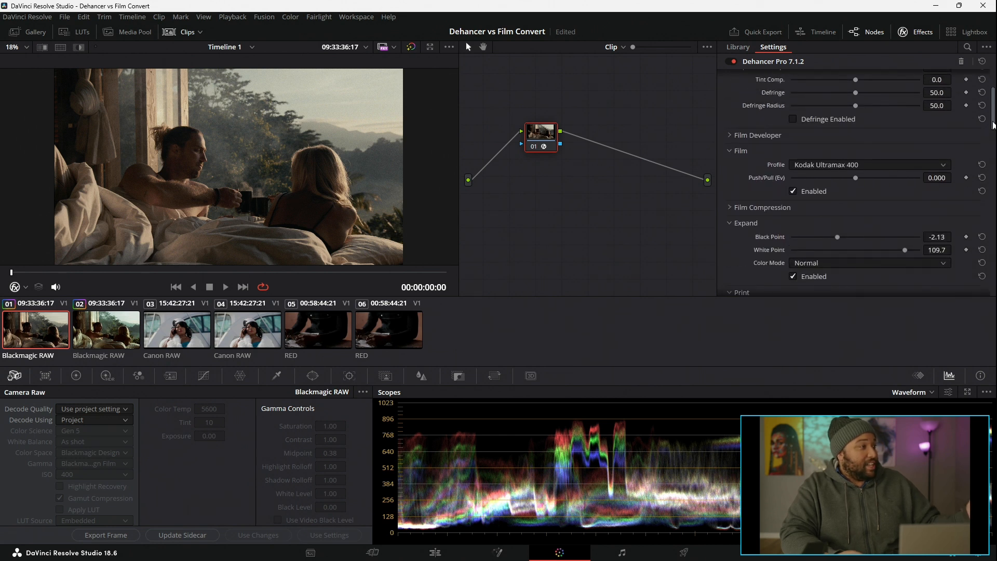
click(926, 163)
scroll(870, 242, up, 5)
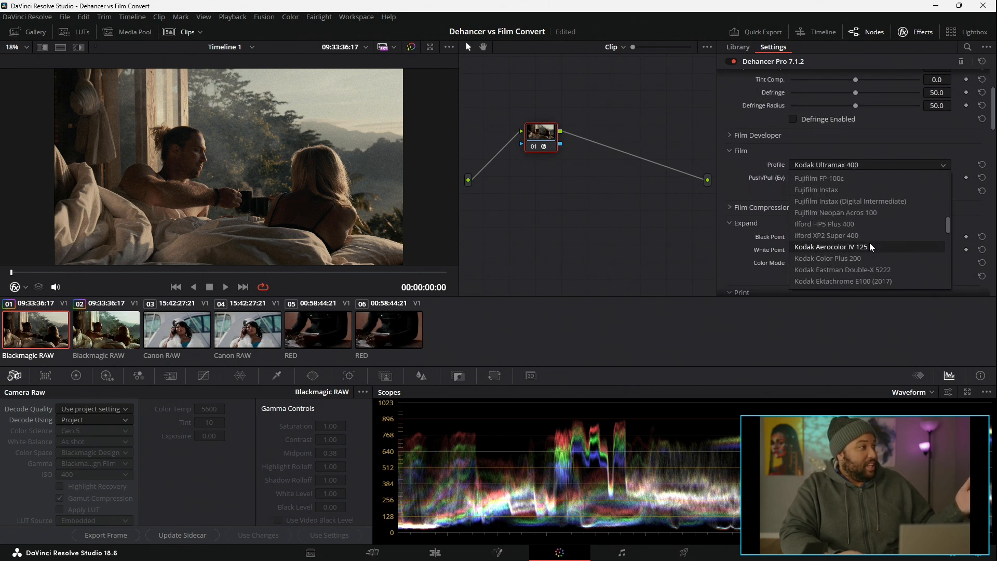
scroll(826, 242, up, 3)
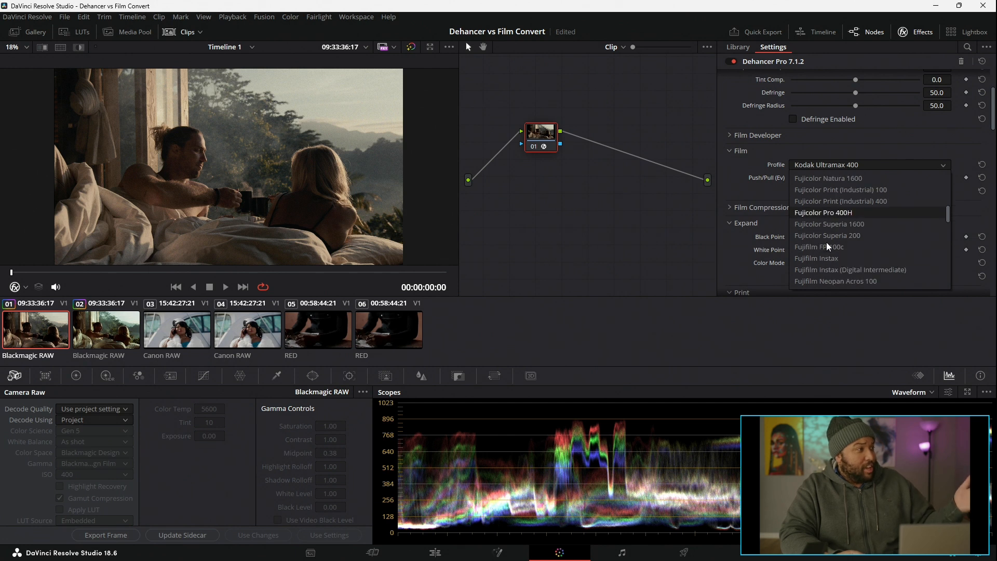
scroll(827, 242, up, 15)
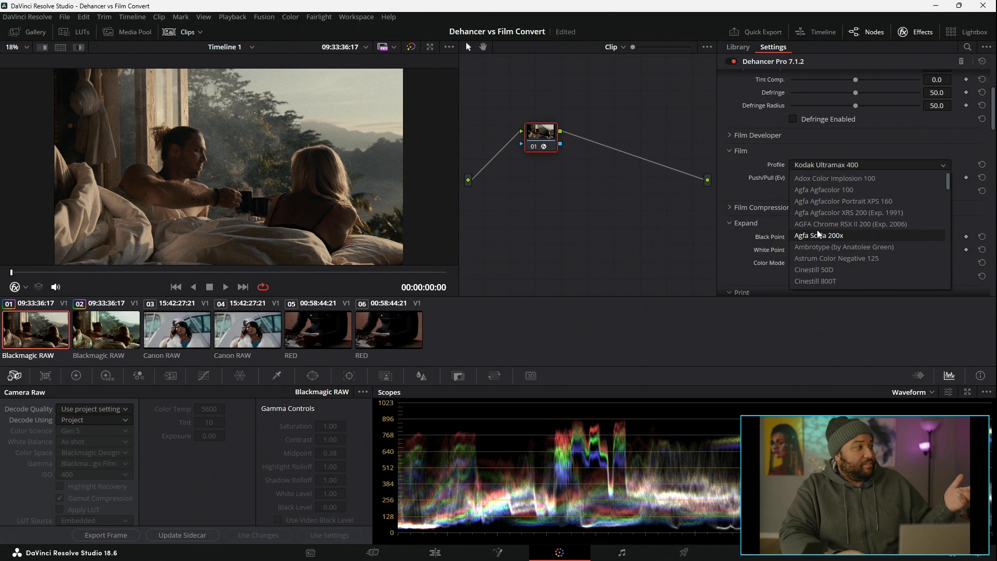
scroll(827, 260, down, 2)
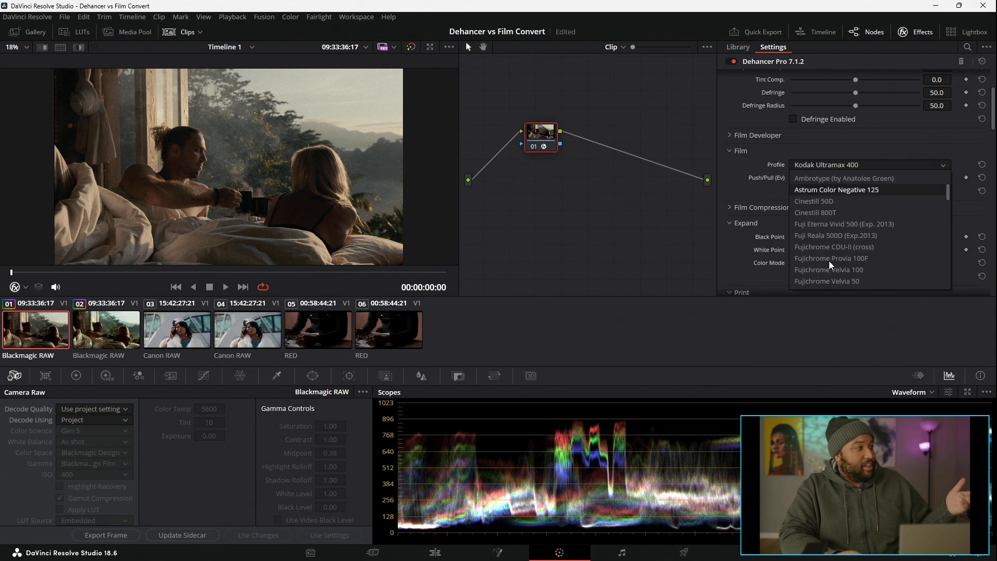
click(824, 209)
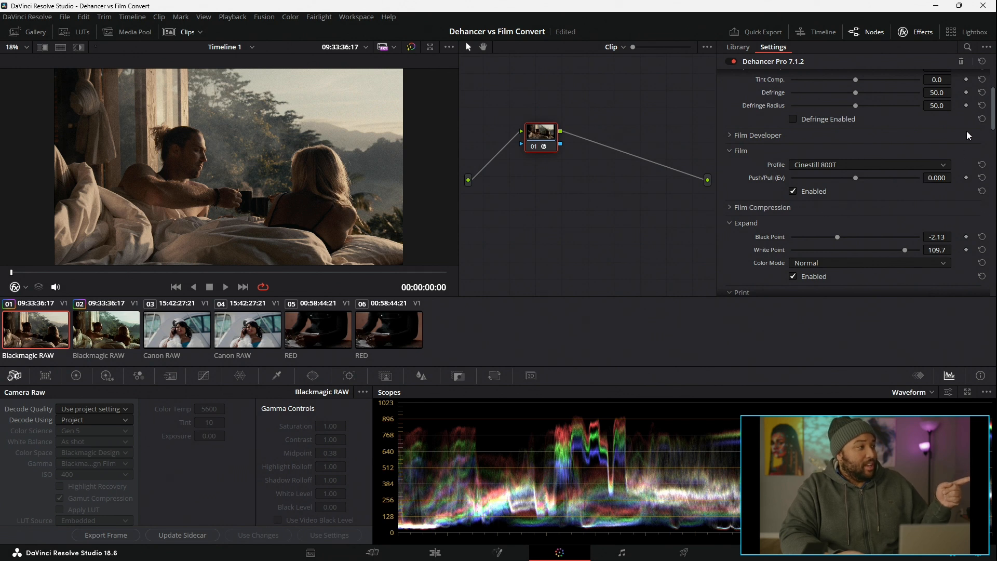
- Try the Kodak Endura Glossy Paper print profile, set it to Fujifilm 3513 Print film instead, and play clip 01
drag(992, 119, 993, 160)
click(904, 114)
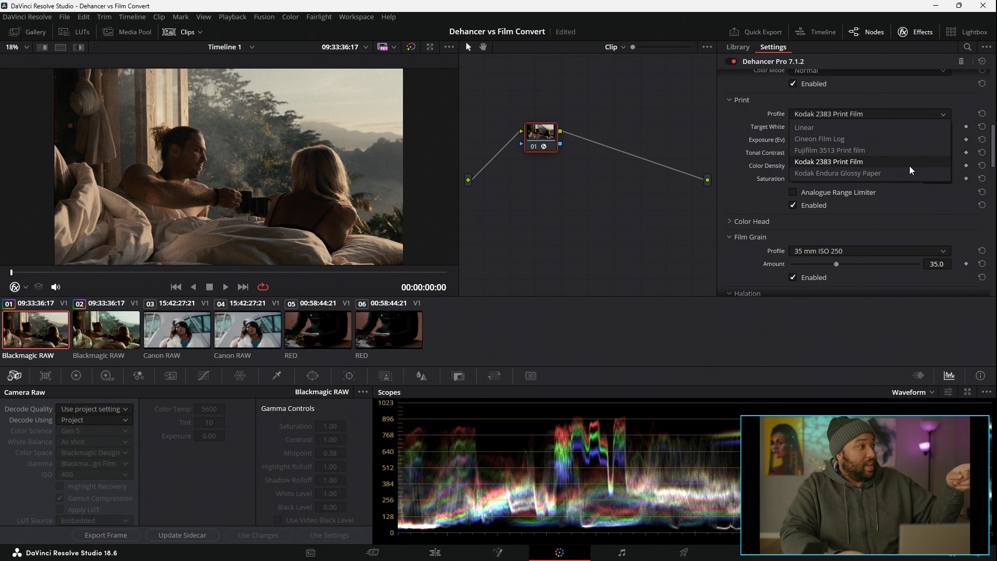
click(907, 173)
click(892, 115)
click(883, 151)
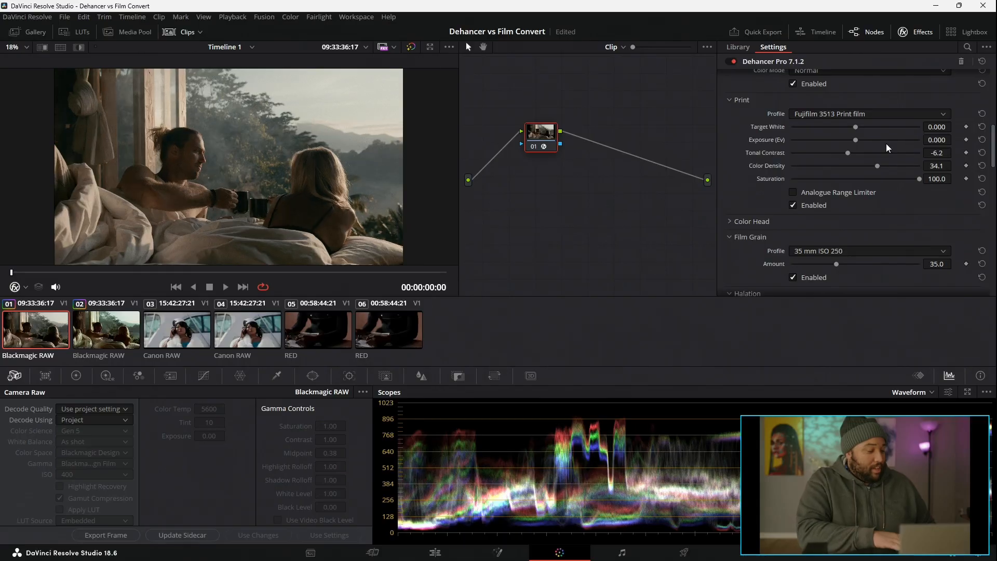
key(space)
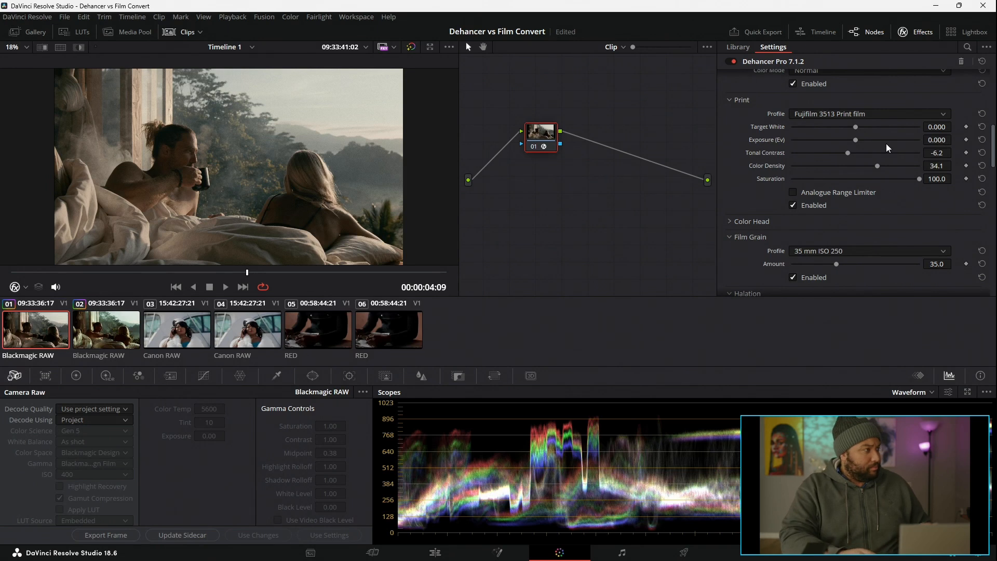
- Expand the Dehancer Color Head section on clip 01 and examine its color balance and tone controls
scroll(763, 161, up, 6)
scroll(819, 186, down, 6)
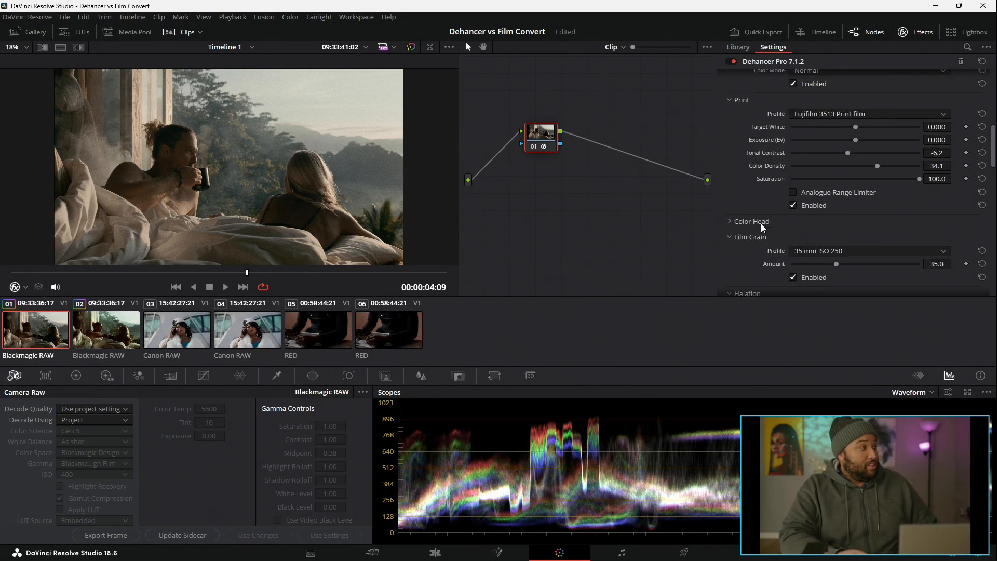
click(761, 223)
scroll(761, 226, down, 3)
scroll(842, 164, up, 3)
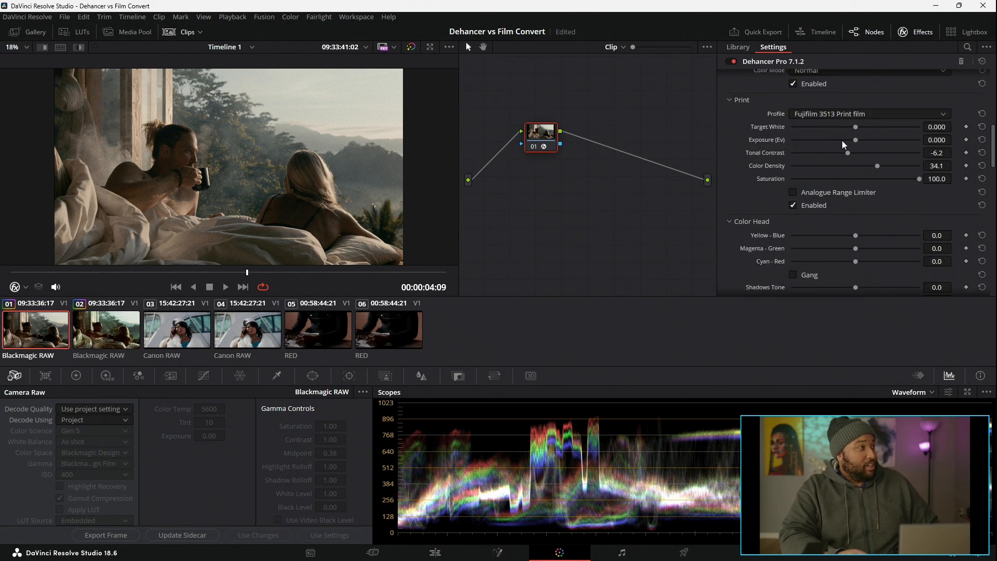
scroll(797, 200, down, 4)
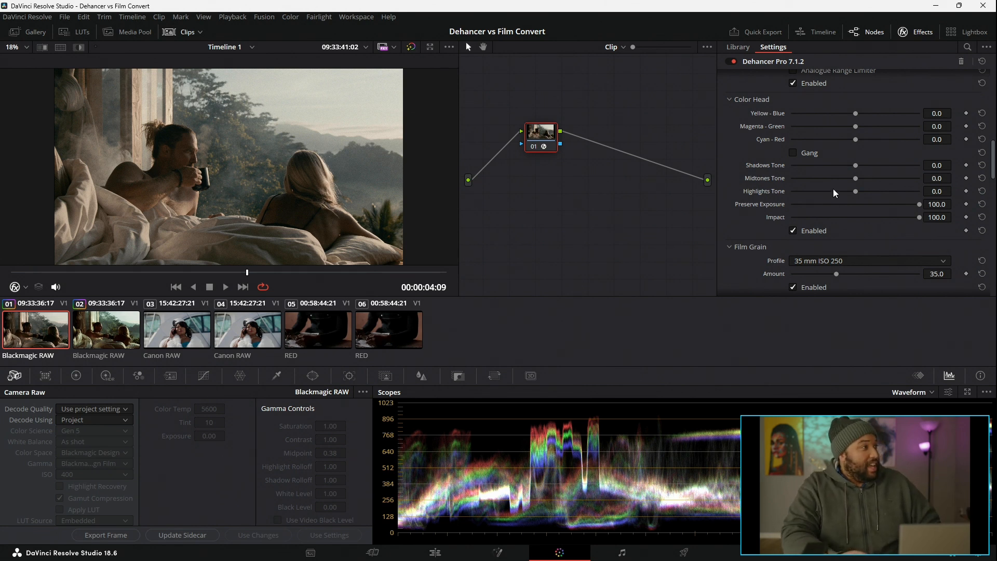
scroll(835, 192, up, 2)
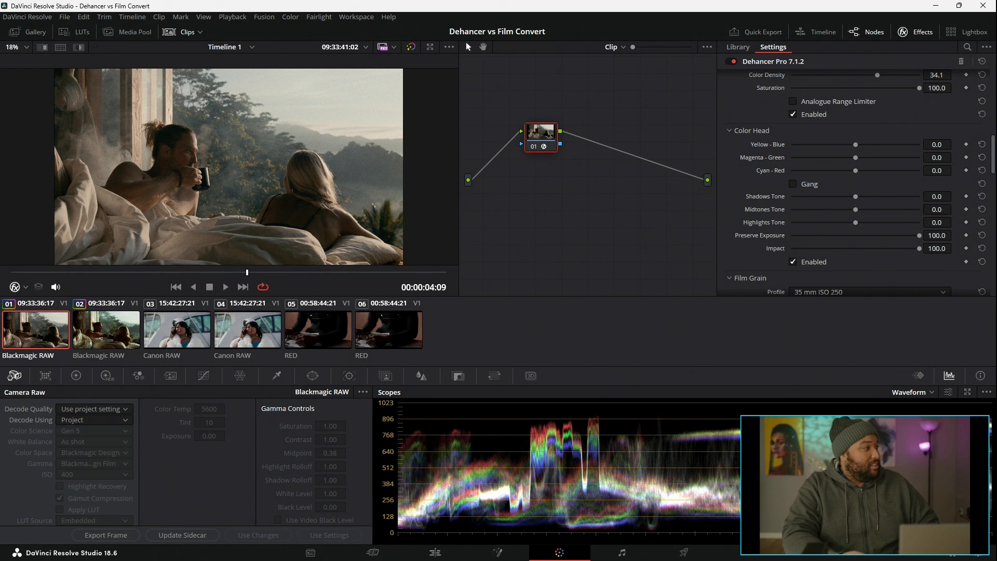
- Switch the scopes to the Vectorscope and set the viewer's on-screen mode to Qualifier
click(927, 393)
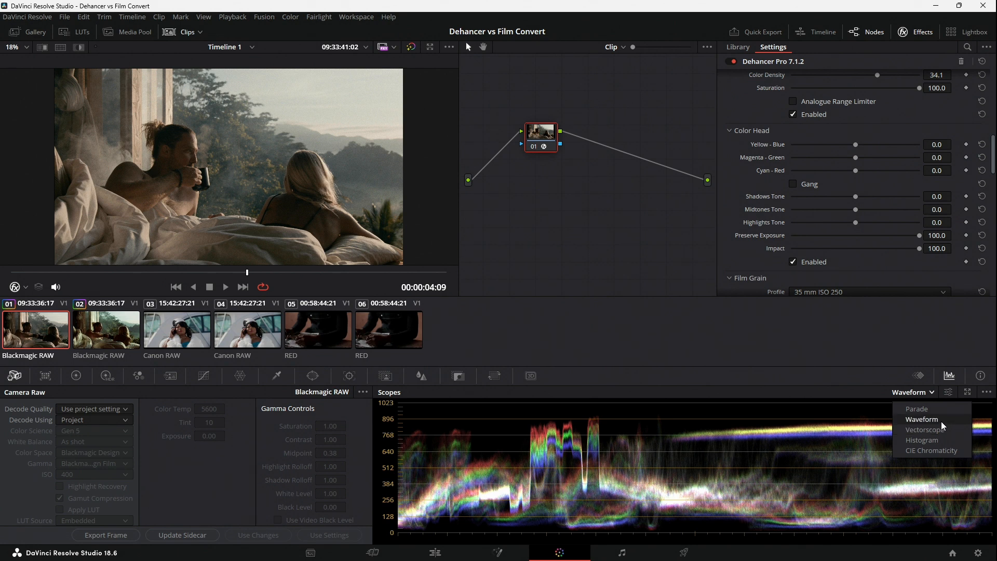
click(942, 430)
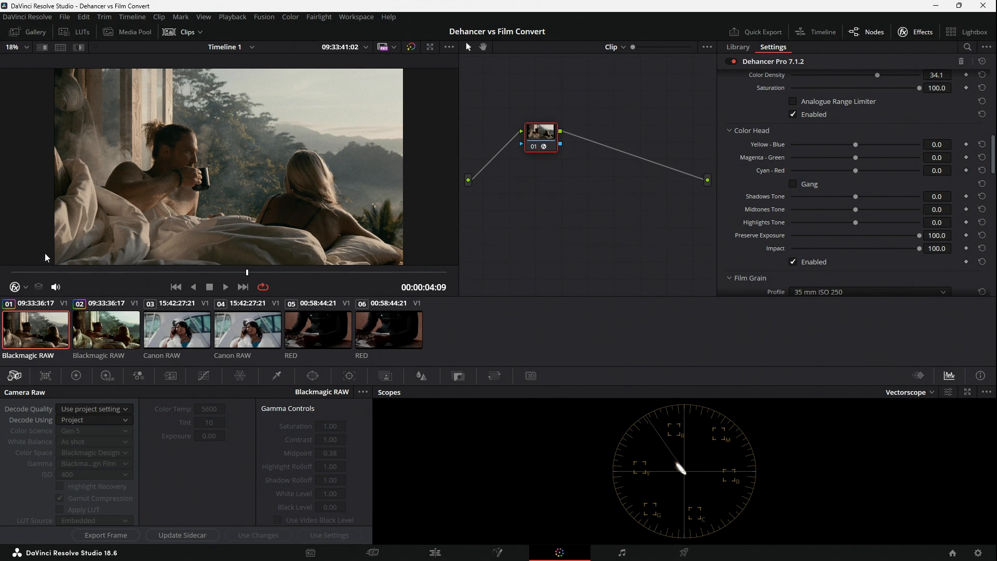
click(24, 287)
click(35, 316)
- Slightly raise the Yellow - Blue and Magenta - Green balance in the Dehancer Color Head on clip 01
drag(855, 147, 858, 147)
drag(857, 160, 859, 175)
- Select clip 02 and set the viewer's on-screen mode to Open FX Overlay
click(99, 335)
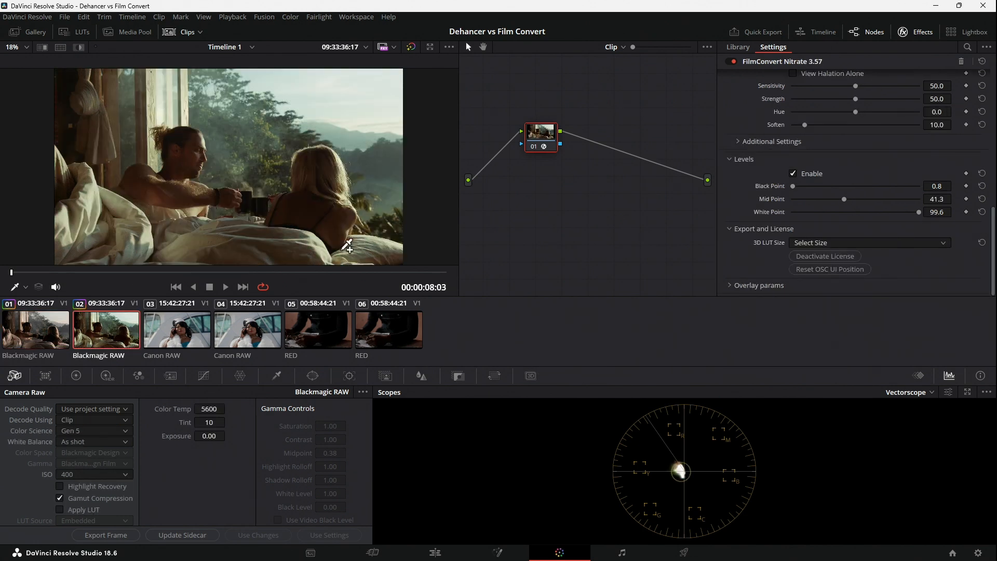
click(25, 286)
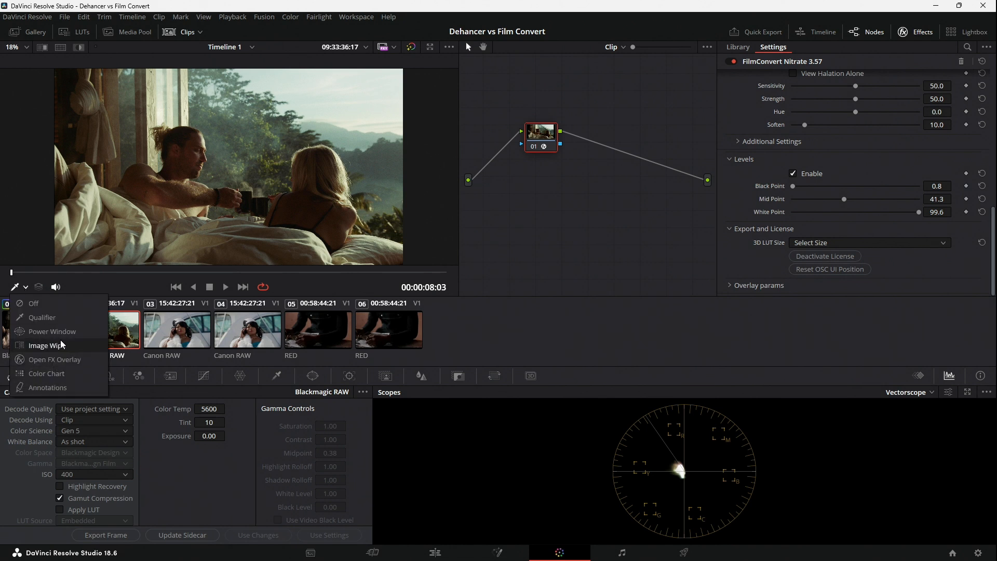
click(61, 359)
- Expand the Additional Settings of FilmConvert's halation on clip 02 and examine them along with the Levels
scroll(851, 223, up, 3)
scroll(850, 224, down, 3)
click(755, 142)
scroll(775, 176, down, 1)
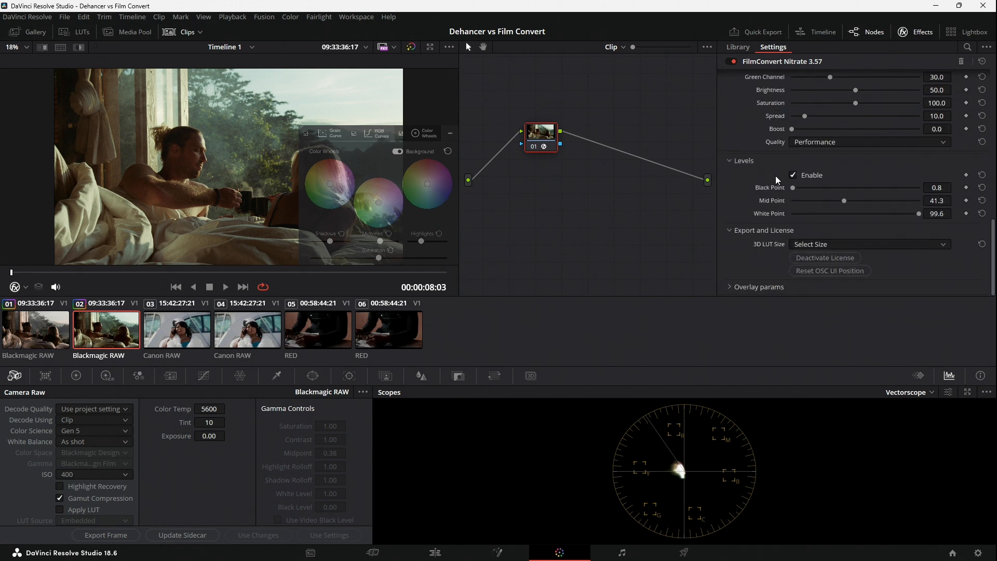
- Expand FilmConvert's Overlay params on clip 02 and examine the Wheels, Grain Curve and Curves settings
click(728, 283)
scroll(765, 254, down, 2)
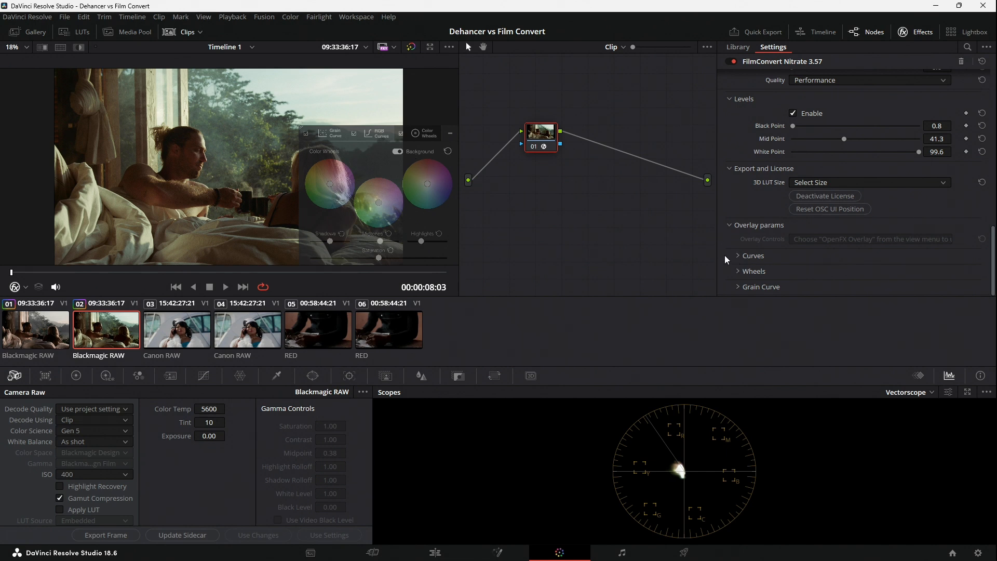
click(737, 271)
scroll(755, 259, down, 3)
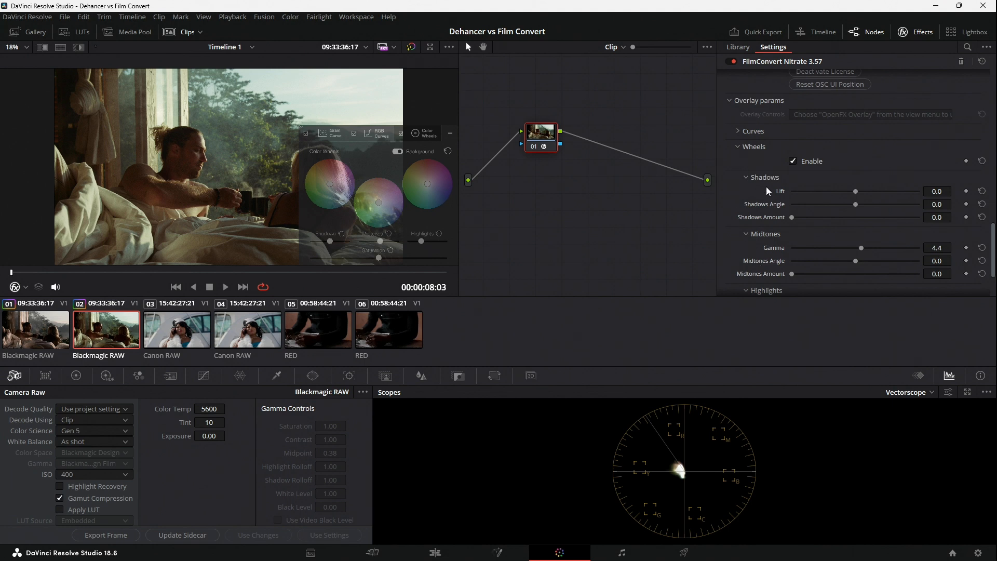
scroll(761, 184, down, 2)
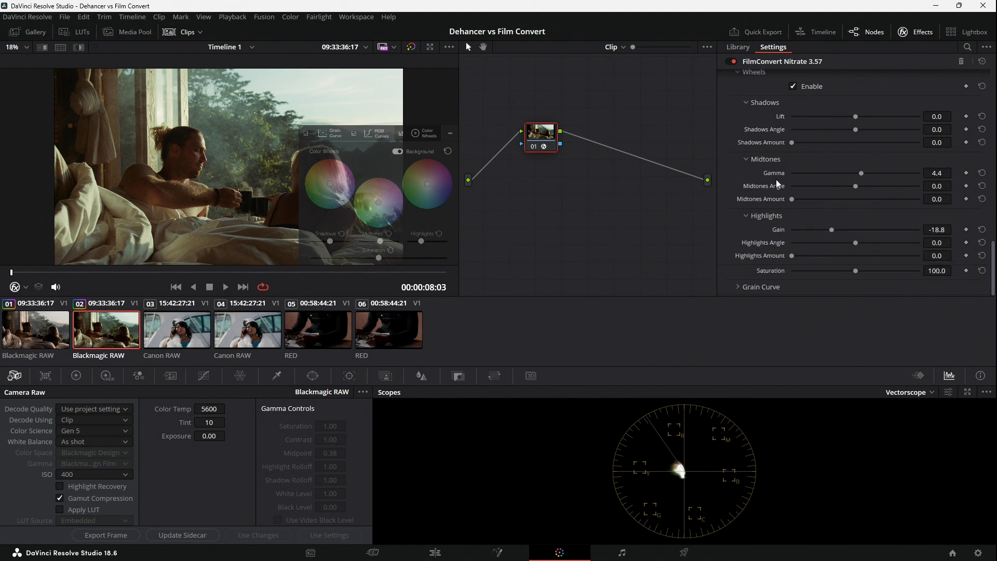
click(739, 285)
scroll(765, 250, down, 2)
scroll(764, 250, up, 3)
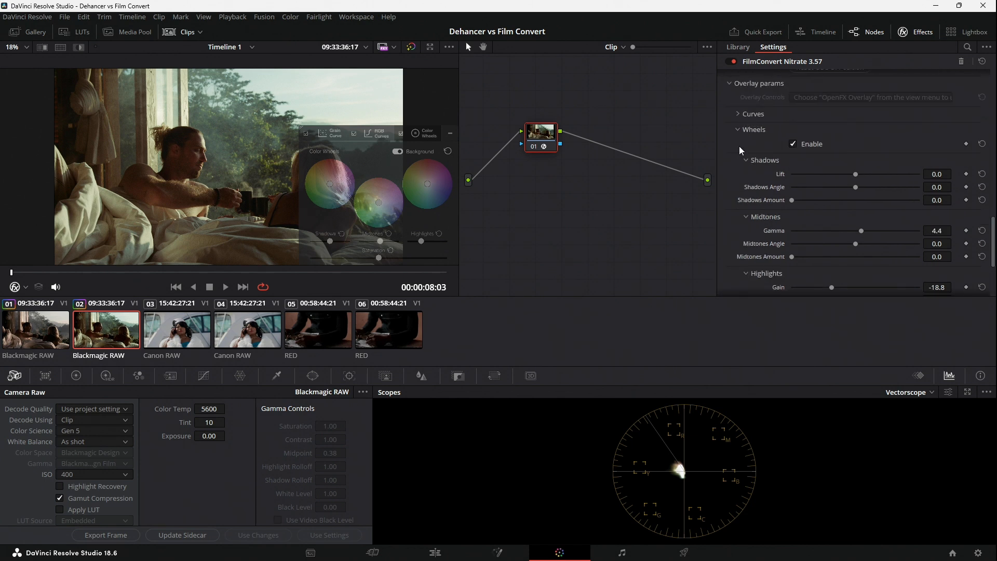
click(738, 114)
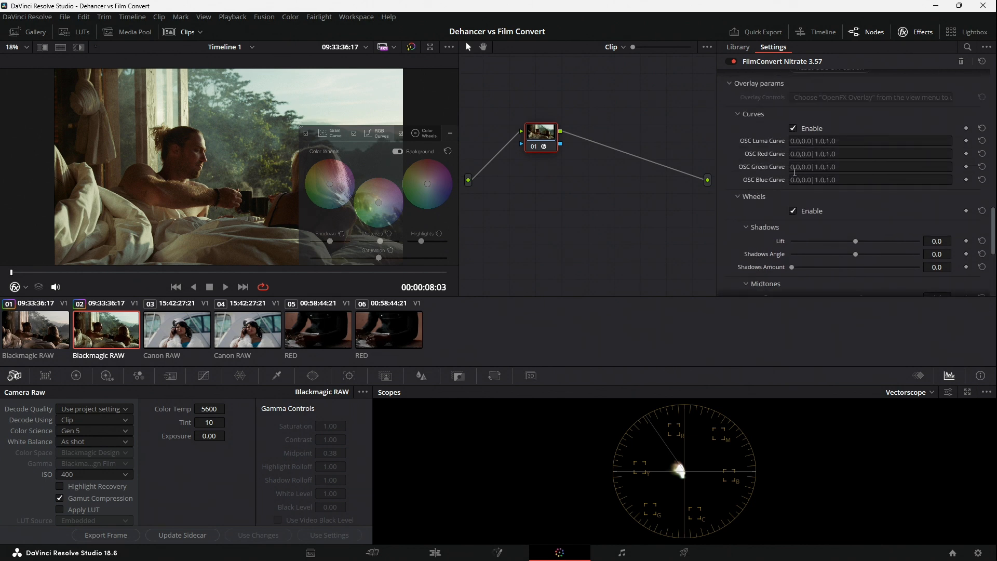
click(738, 114)
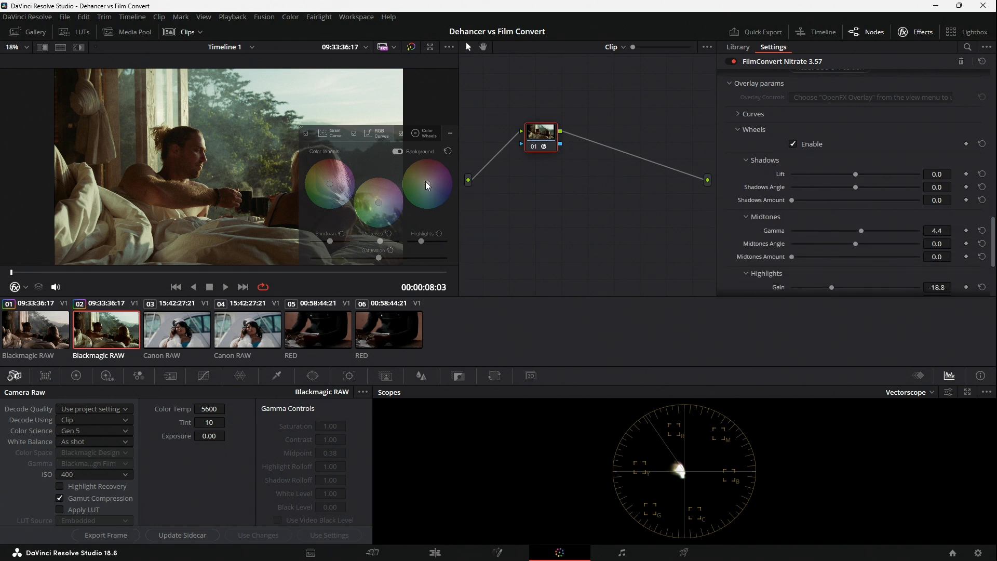
- Shift the overlay color wheels on clip 02, with Shadows at angle 60.0, amount 22.1 and Midtones at angle -128.6, amount 12.3
drag(424, 181, 421, 181)
drag(330, 185, 332, 188)
drag(380, 205, 377, 200)
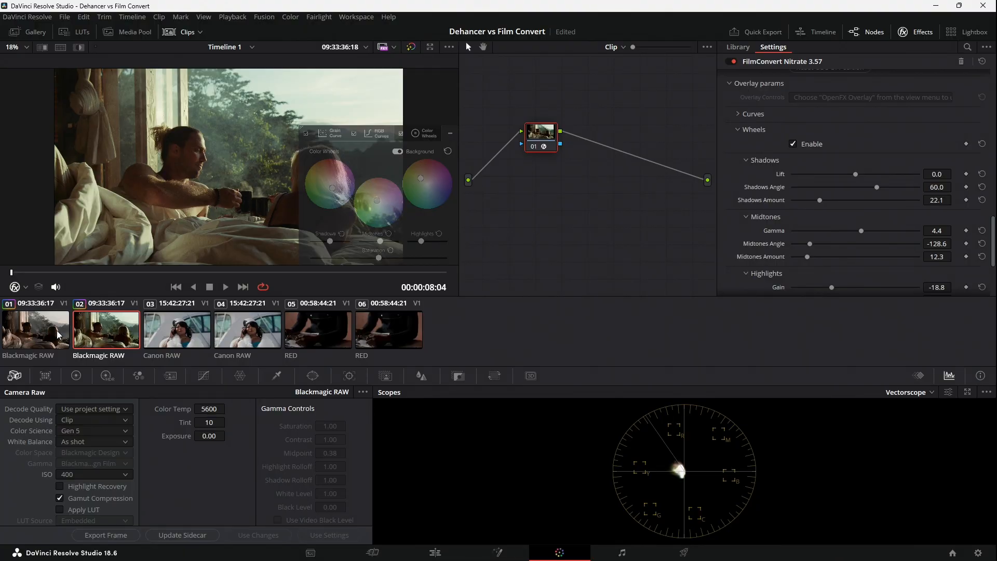
- In Dehancer's Color Head on clip 01, lower the Shadows Tone, slightly raise the Midtones Tone and reduce the Impact
click(59, 334)
scroll(886, 165, up, 3)
scroll(865, 203, up, 3)
scroll(864, 203, down, 5)
scroll(864, 202, up, 5)
scroll(865, 199, down, 2)
click(751, 145)
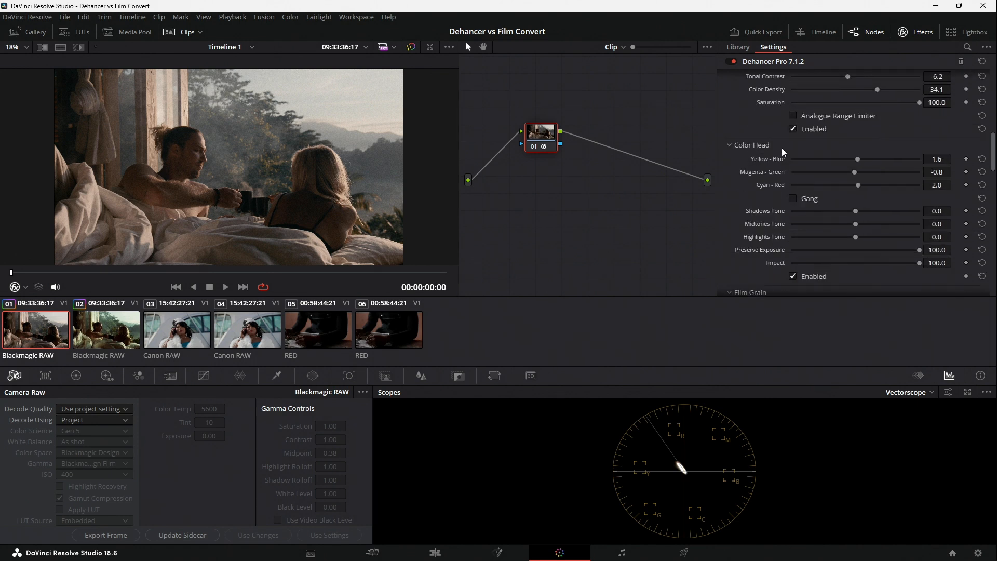
scroll(858, 216, down, 4)
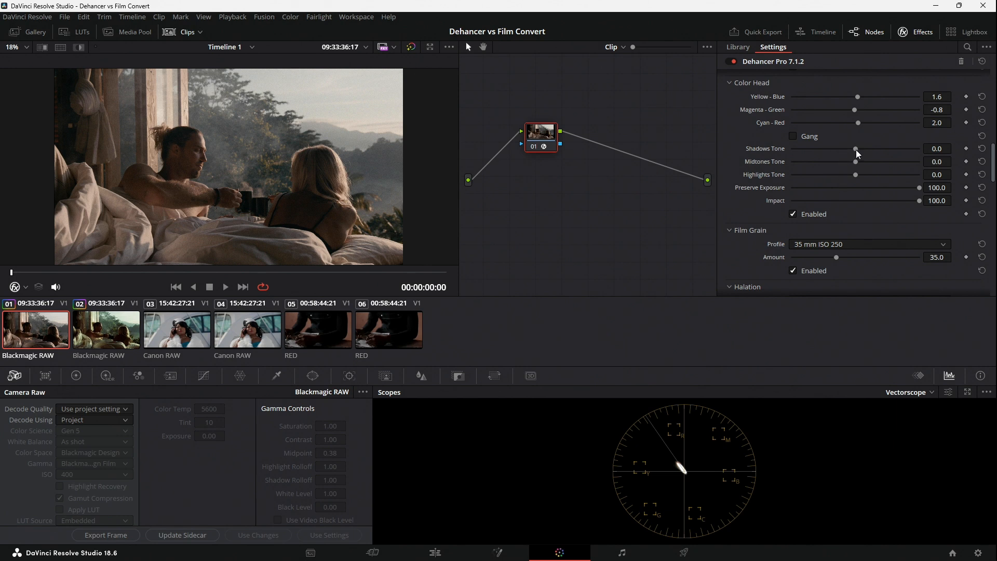
drag(855, 149, 848, 151)
drag(858, 161, 861, 160)
drag(913, 200, 893, 201)
drag(871, 198, 869, 197)
- Toggle the Color Head on clip 01 off and on to compare the image with and without it
click(792, 214)
click(793, 214)
click(793, 213)
click(793, 214)
click(793, 214)
- Using the halation-only view on clip 02, set FilmConvert's halation Sensitivity to 51.2, Strength to 52.5 and Soften to 29.3
click(122, 337)
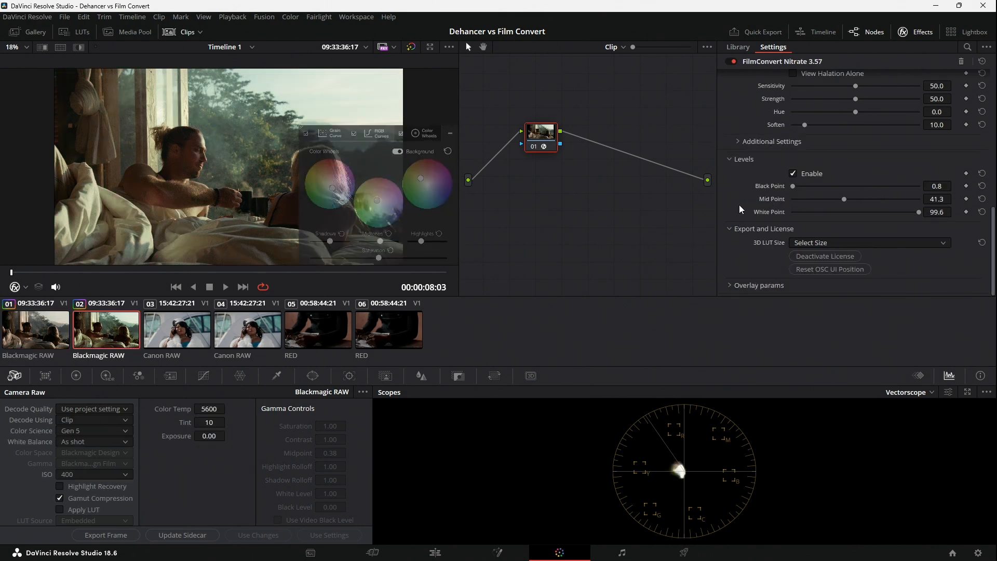
scroll(739, 207, up, 4)
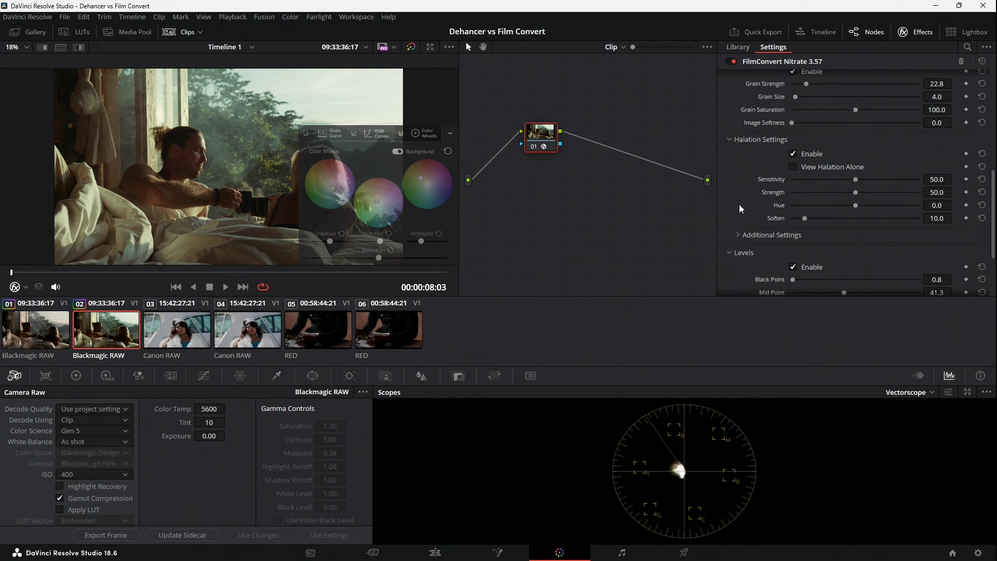
click(792, 167)
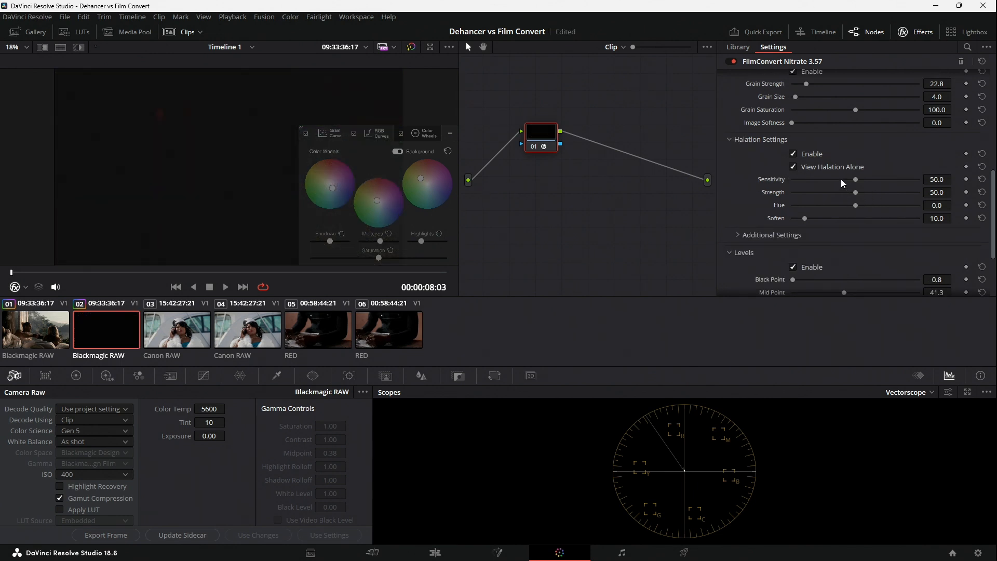
click(780, 235)
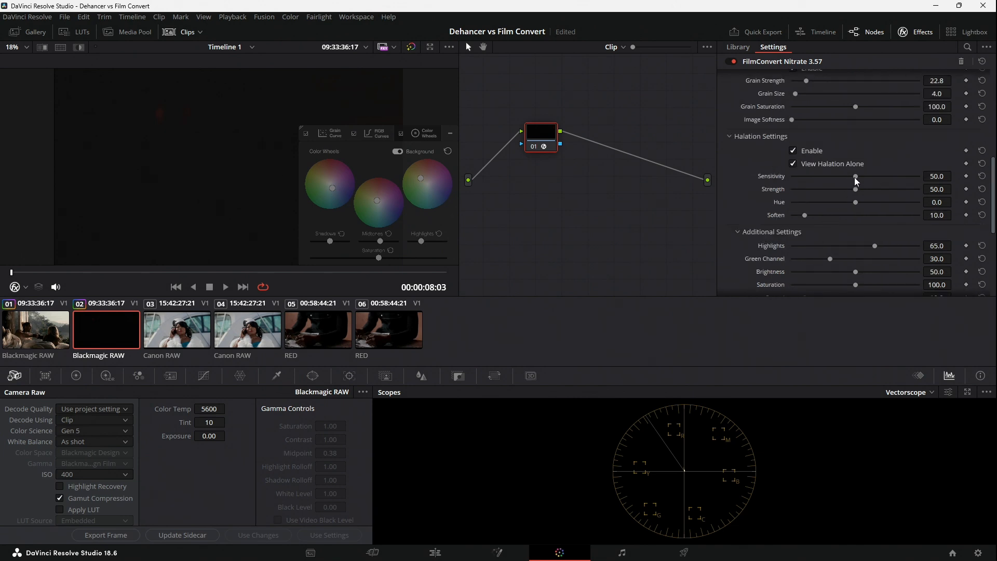
mouse_move(855, 176)
mouse_down()
mouse_move(889, 176)
mouse_move(865, 176)
mouse_up()
drag(857, 174, 857, 175)
drag(806, 214, 822, 213)
click(794, 164)
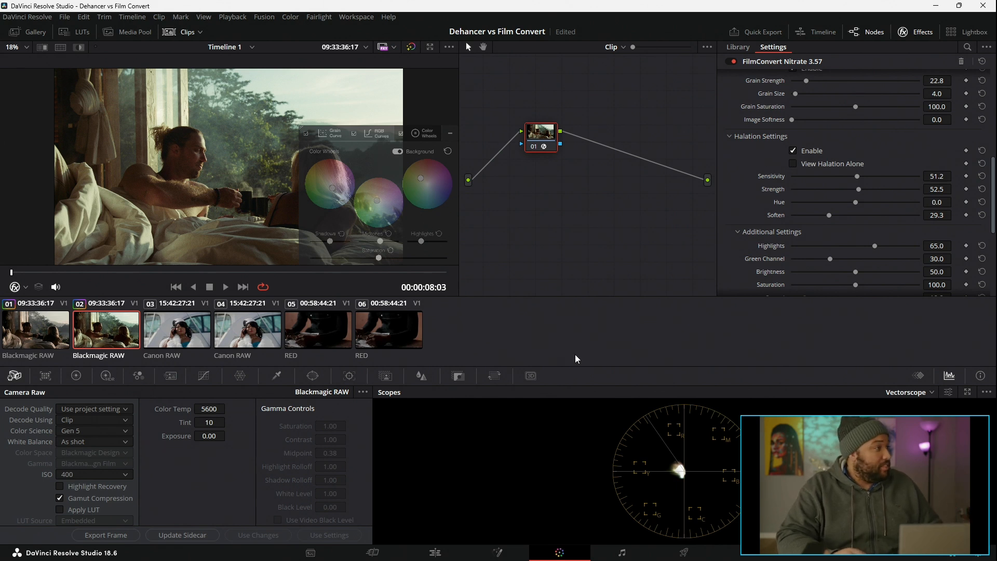
- Enable Dehancer's Halation on clip 01 and turn on its Mask Mode
click(56, 331)
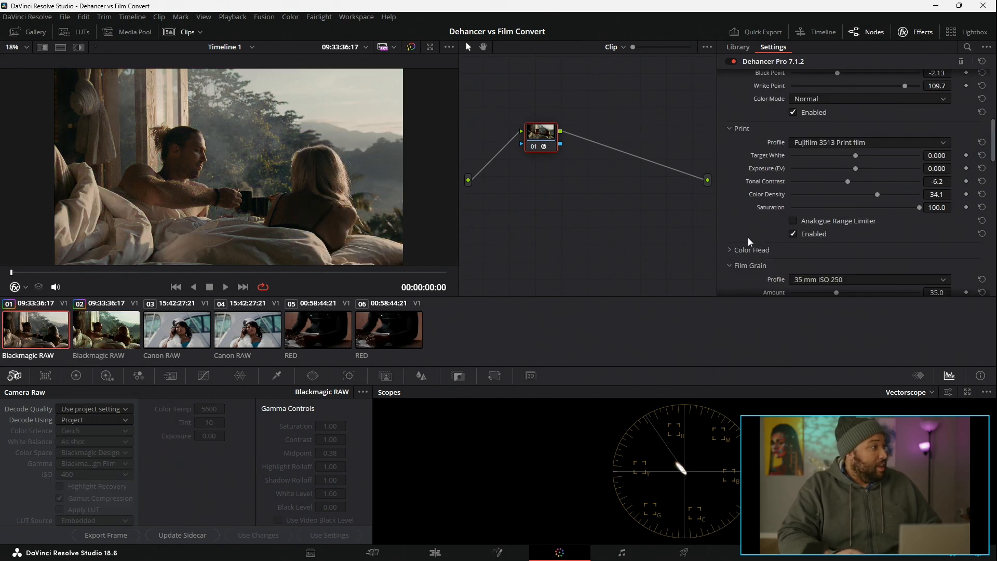
scroll(828, 174, down, 6)
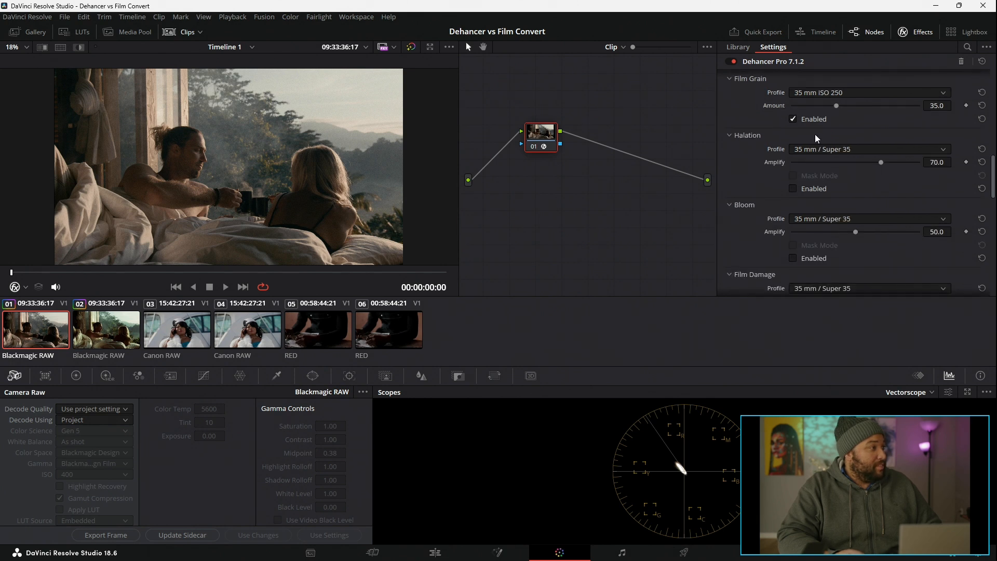
click(820, 152)
click(821, 152)
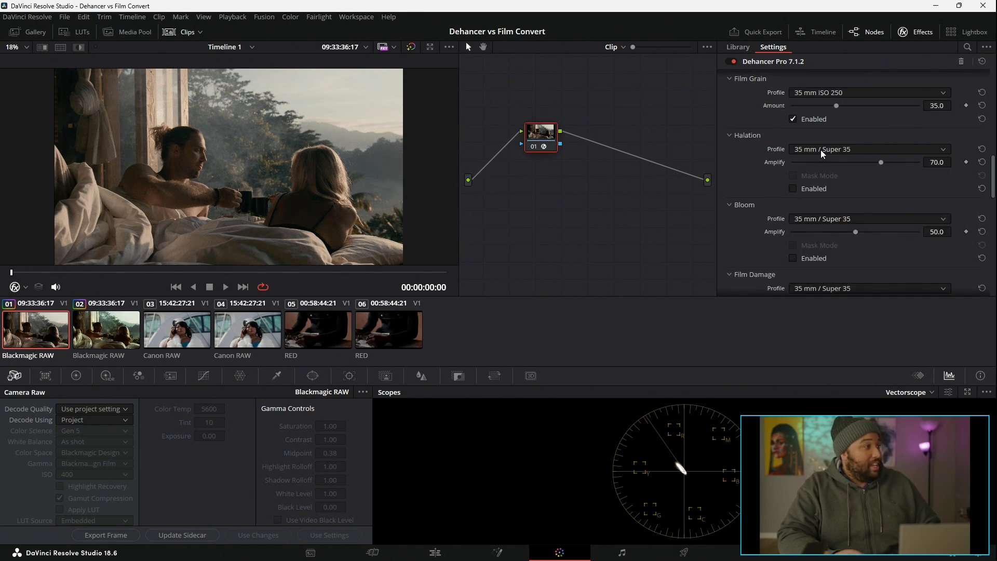
click(797, 188)
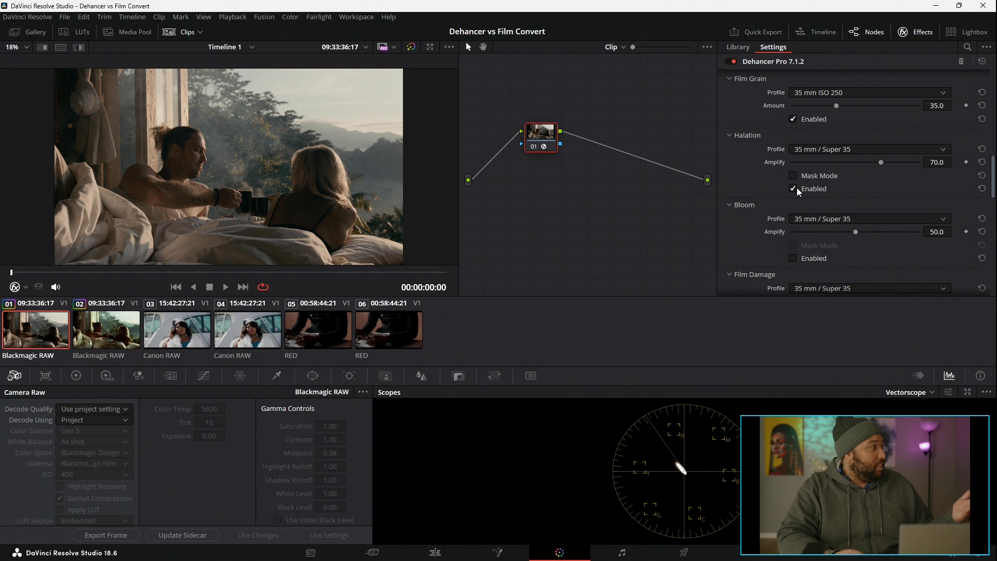
click(795, 175)
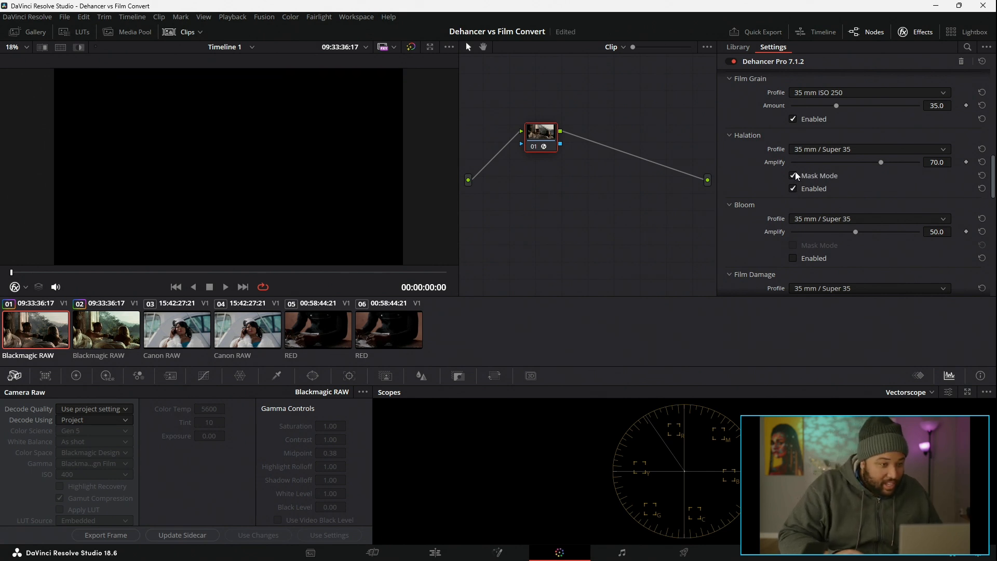
- Try the Dehancer halation at Amplify 94.3 and with the 65 mm / 70 mm profile
drag(879, 162, 925, 163)
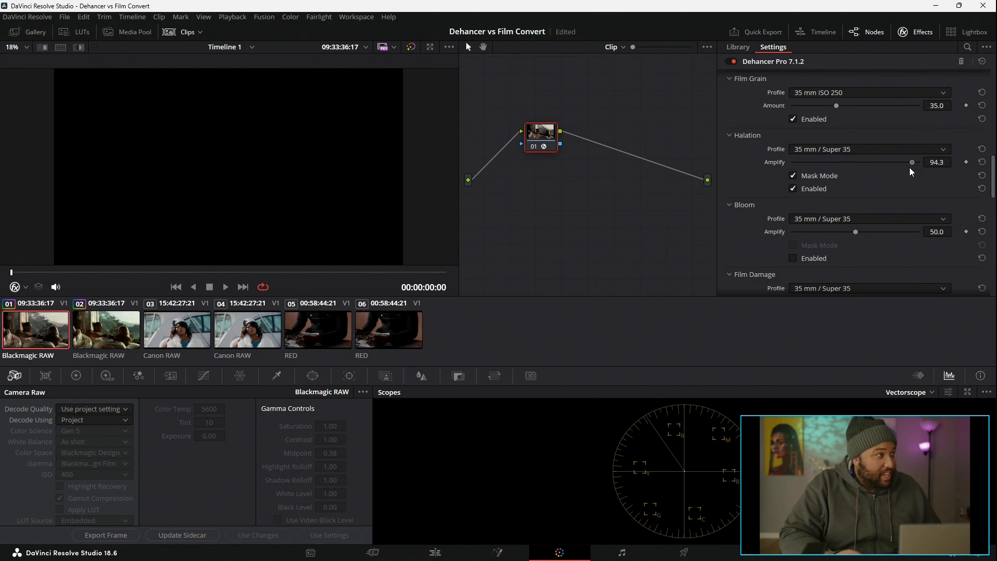
click(905, 149)
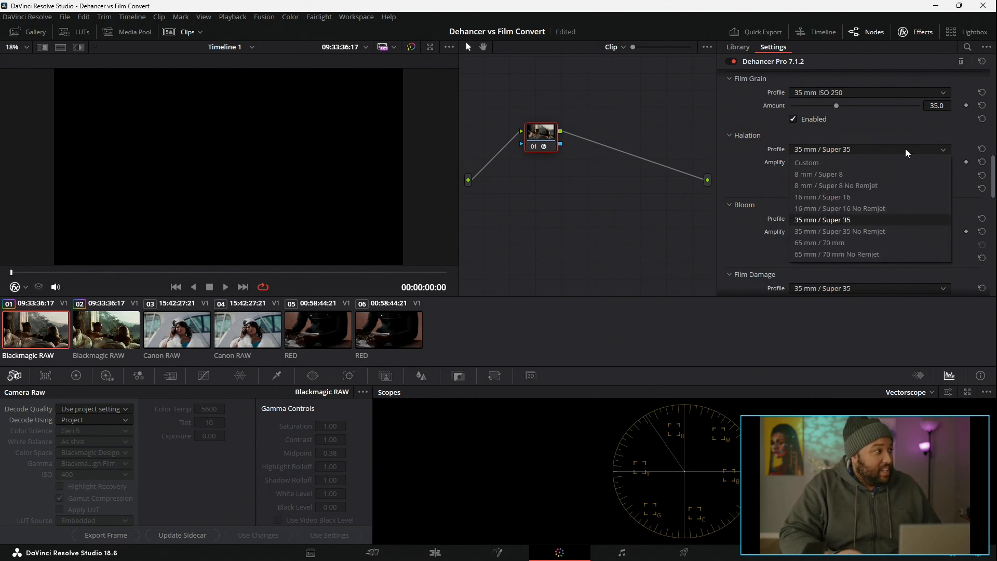
click(868, 242)
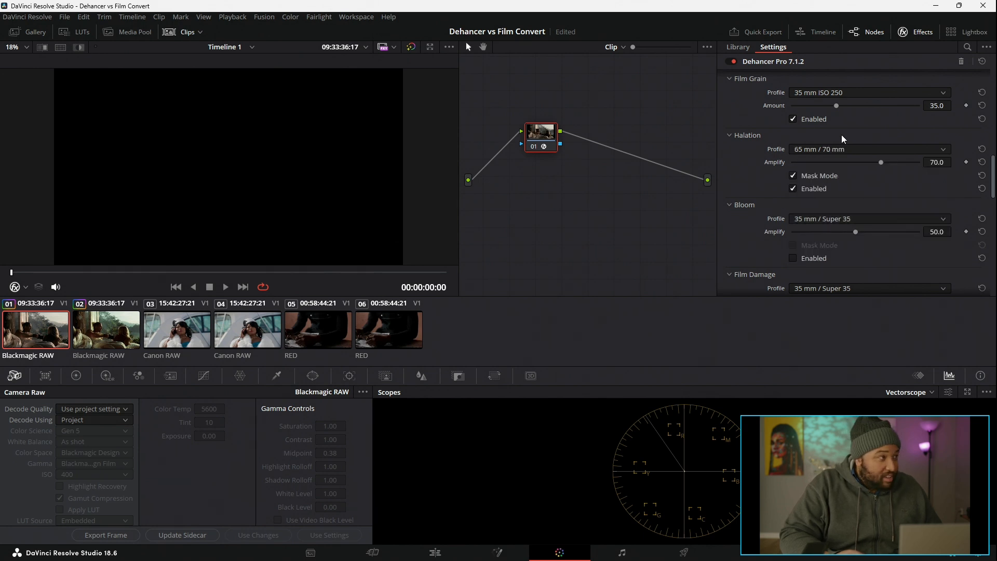
- Switch the halation profile to Custom with Source Limiter 42.7, Local Diffusion 41.5 and Global Diffusion 100.0
click(845, 151)
click(830, 163)
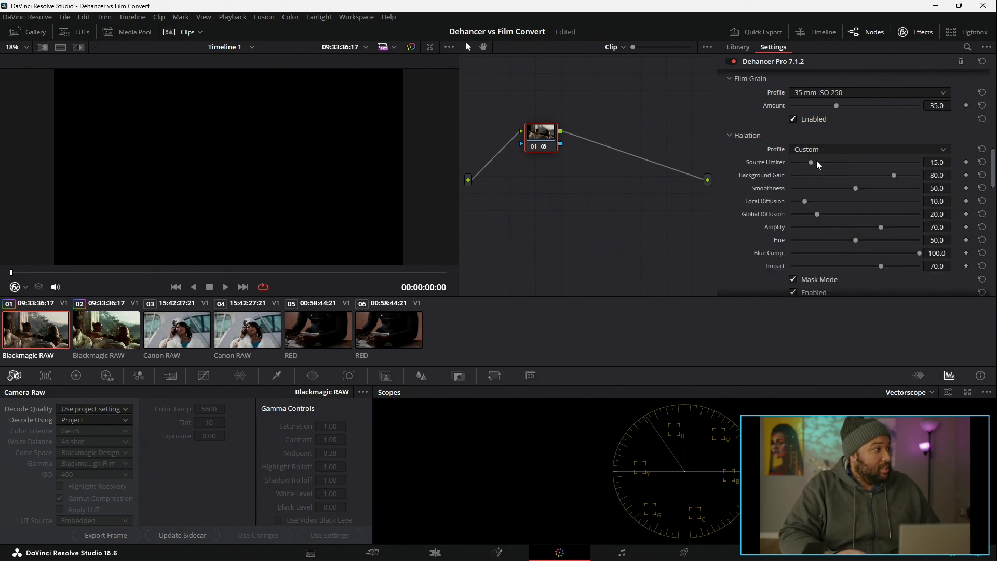
drag(811, 162, 837, 163)
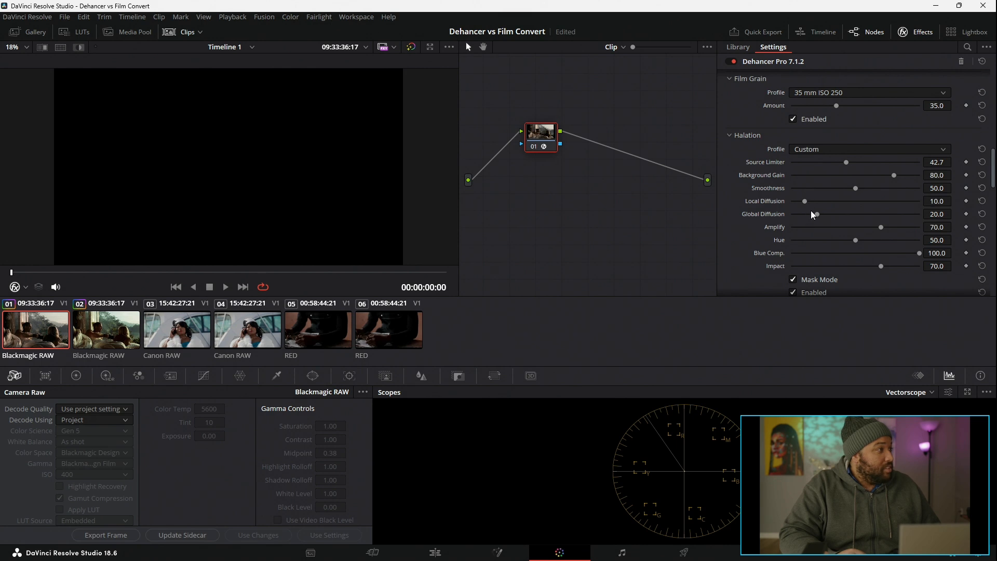
drag(804, 200, 851, 201)
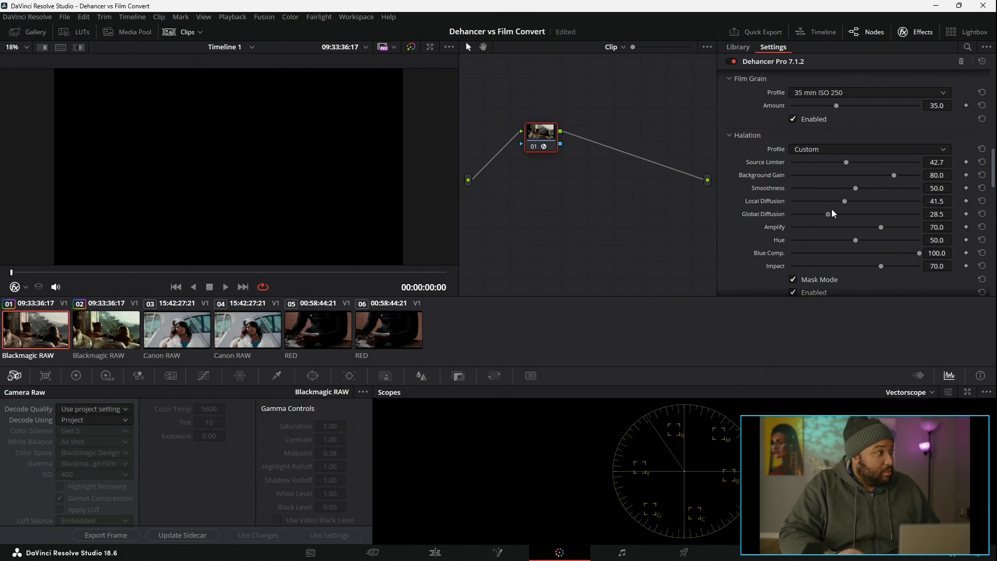
drag(880, 214, 940, 214)
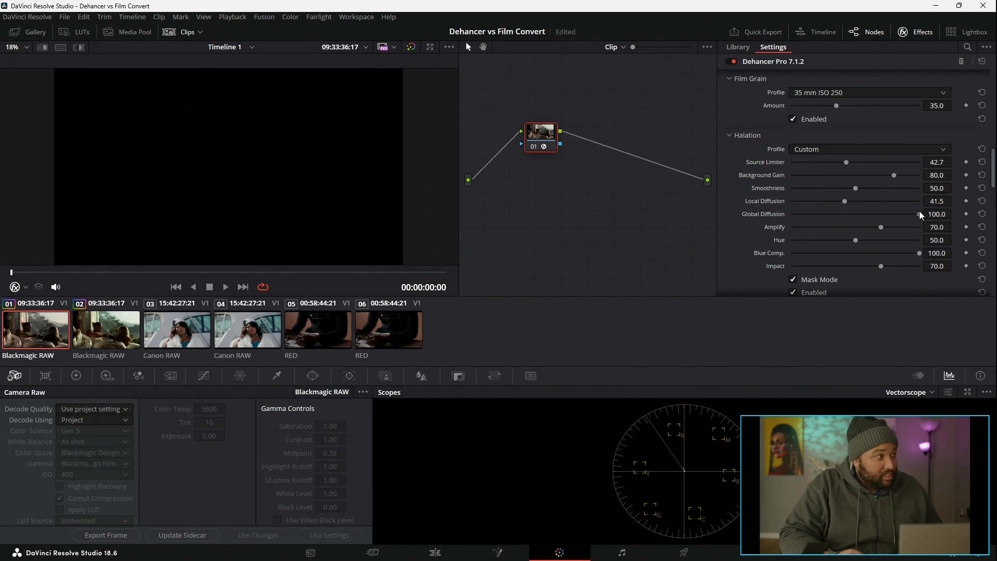
- Set the custom halation's Local Diffusion to 67.1, Global Diffusion to 91.4, Amplify to 86.2 and Source Limiter to 33.8
drag(847, 199, 877, 202)
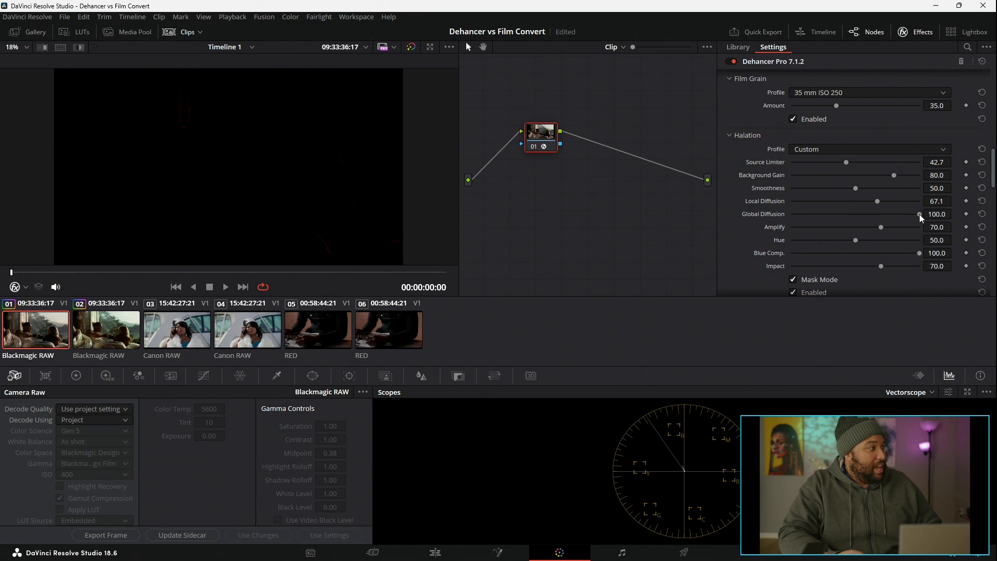
mouse_move(916, 214)
mouse_down()
mouse_move(892, 224)
mouse_move(911, 227)
mouse_up()
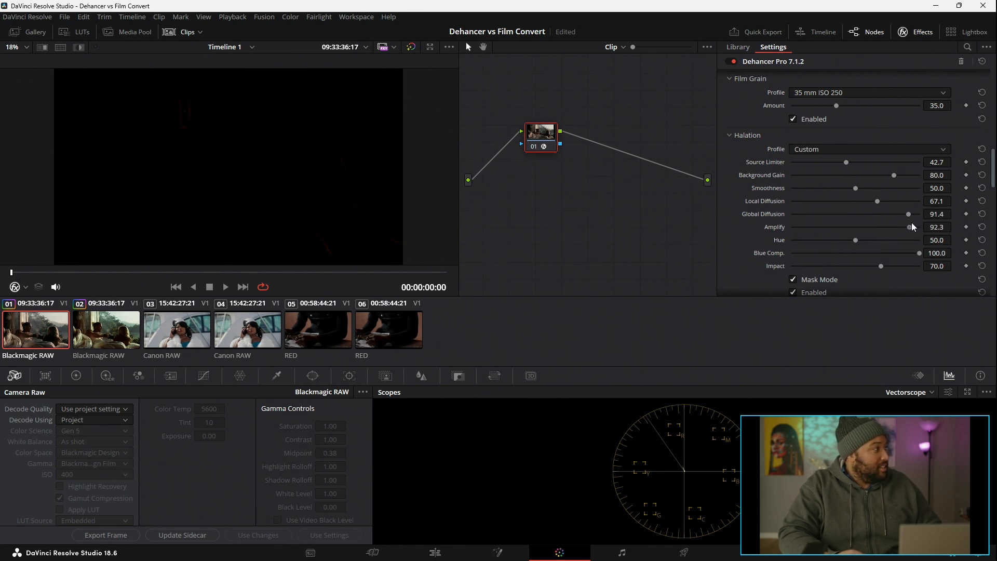
drag(847, 163, 820, 164)
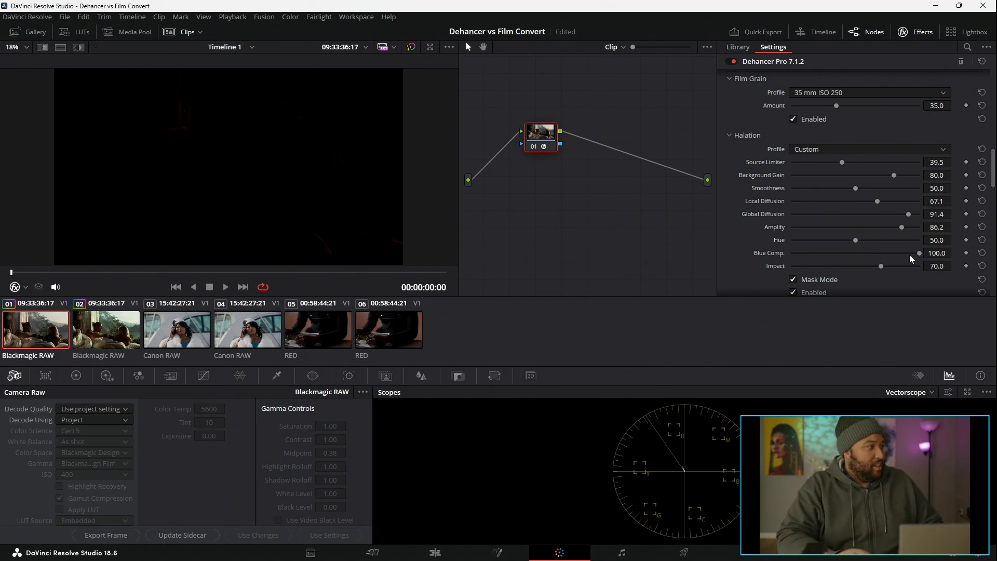
mouse_move(839, 161)
mouse_down()
mouse_move(811, 162)
mouse_move(835, 163)
mouse_up()
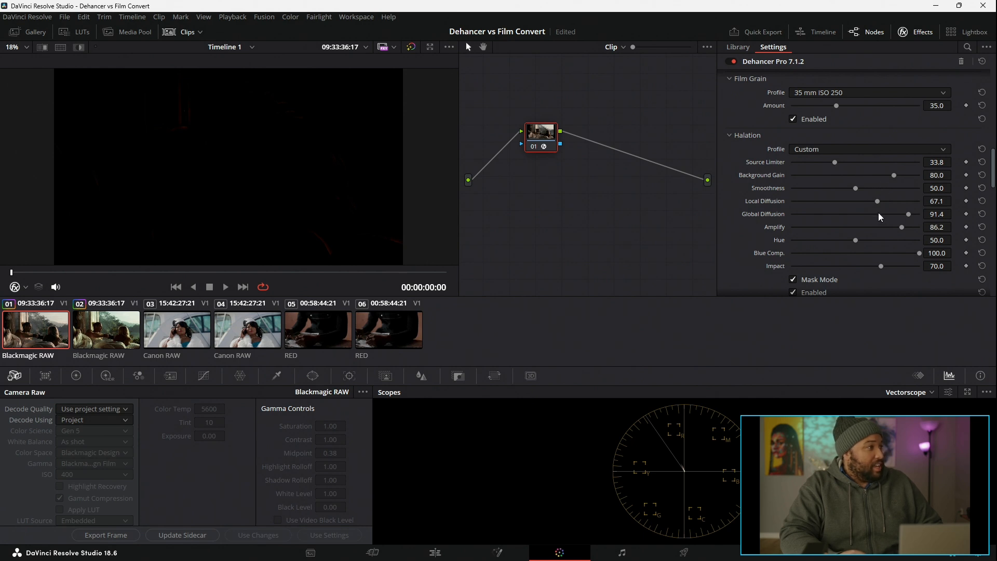
- Refine the custom halation to Local Diffusion 78.4, Global Diffusion 84.6, Amplify 71.6 and Source Limiter 42.7
mouse_move(894, 214)
mouse_down()
mouse_move(919, 201)
mouse_move(875, 202)
mouse_move(899, 213)
mouse_up()
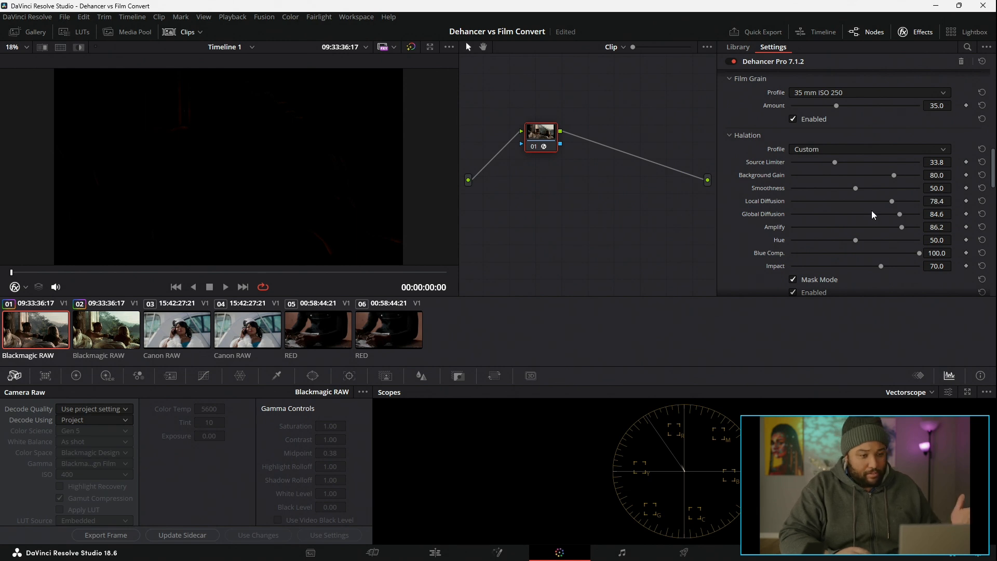
drag(899, 226, 877, 227)
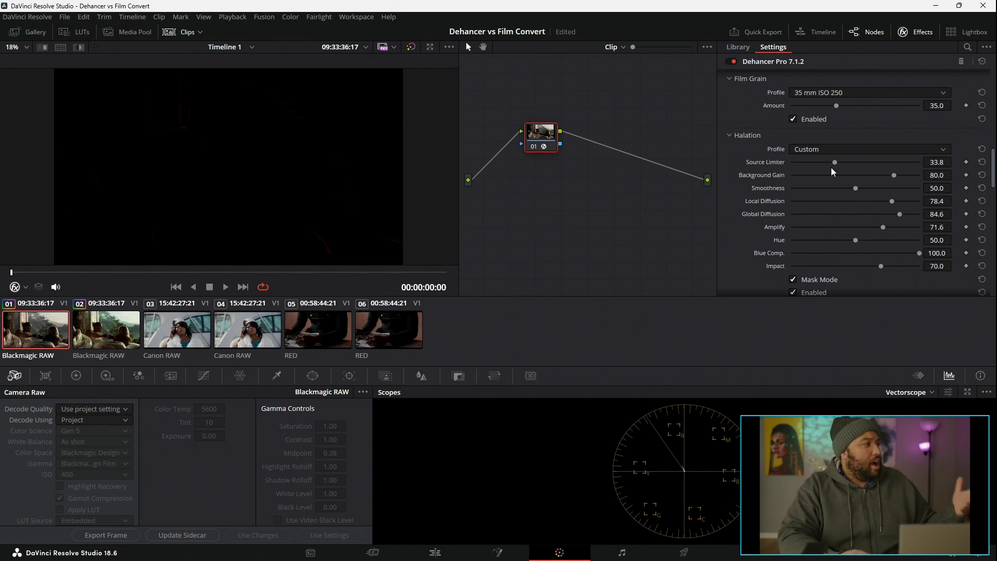
drag(837, 161, 852, 175)
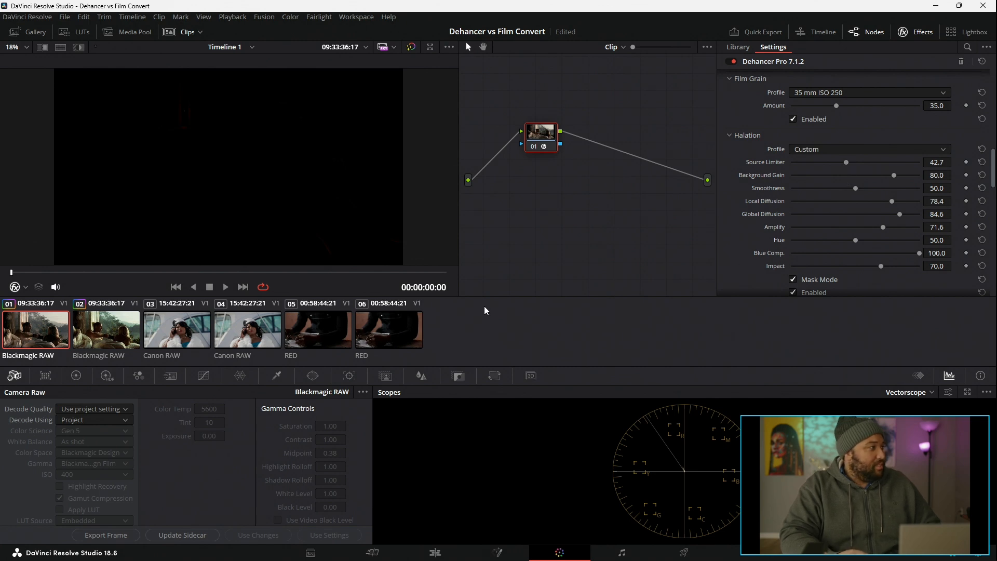
- Select clip 02 and turn on View Halation Alone in FilmConvert's halation settings
click(128, 335)
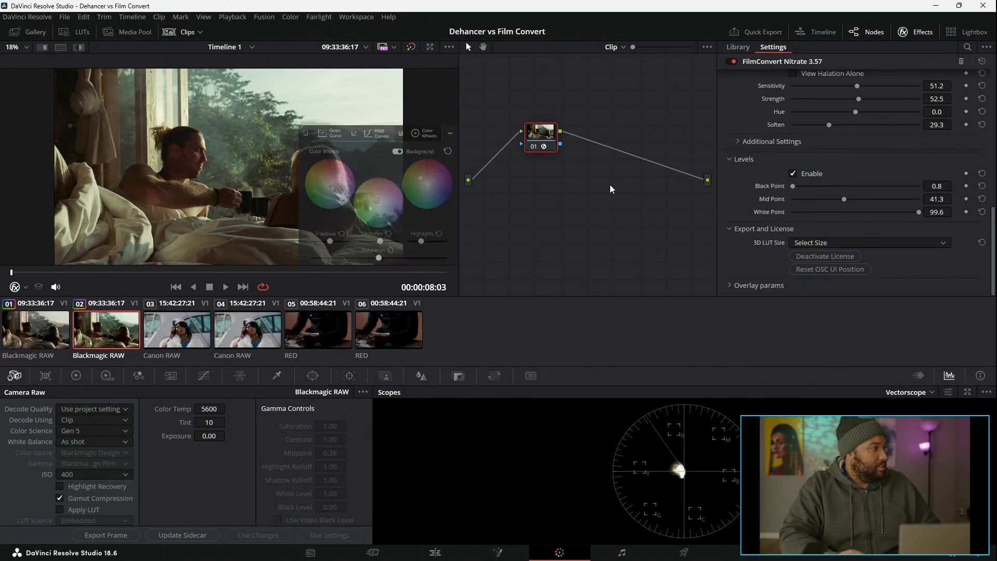
scroll(814, 174, up, 3)
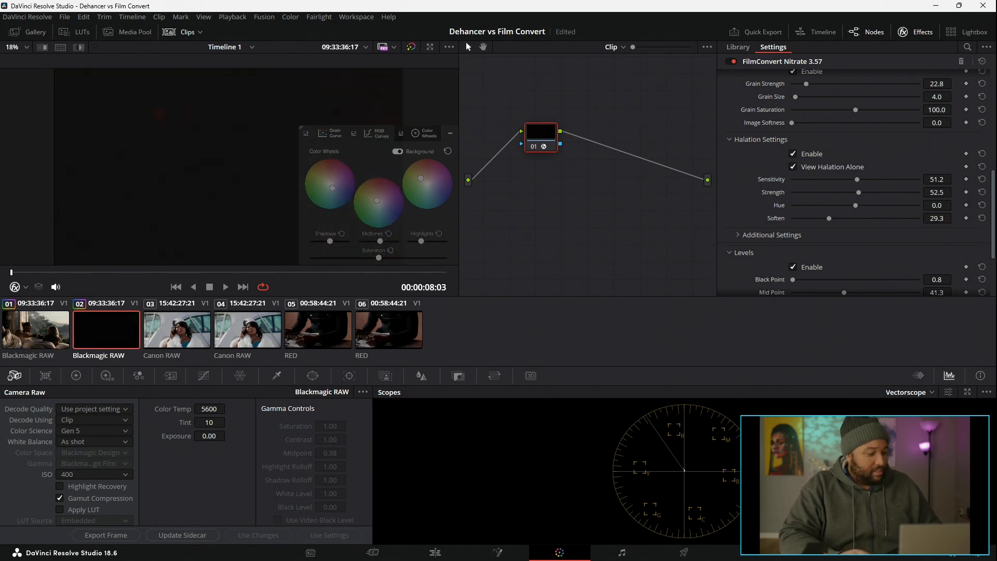
- Set FilmConvert's halation Soften to 0.0 on clip 02 and check the isolated halation full screen
key(ctrl+f)
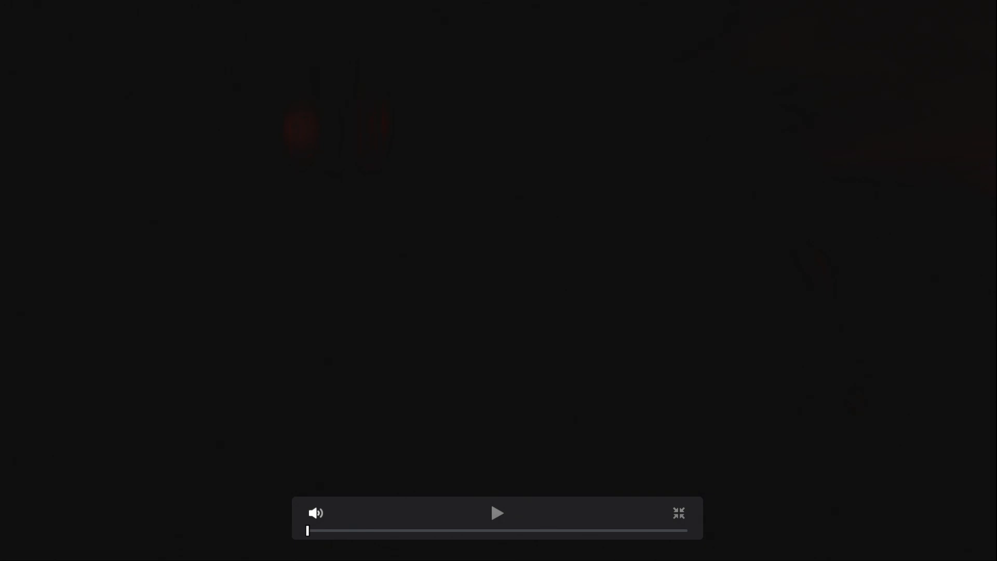
key(Escape)
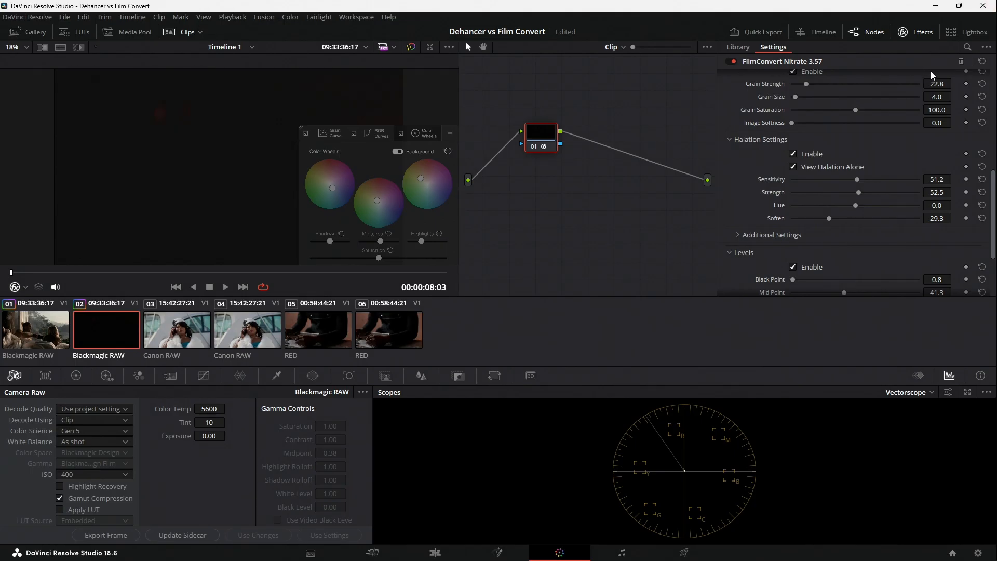
drag(829, 218, 772, 218)
key(ctrl+f)
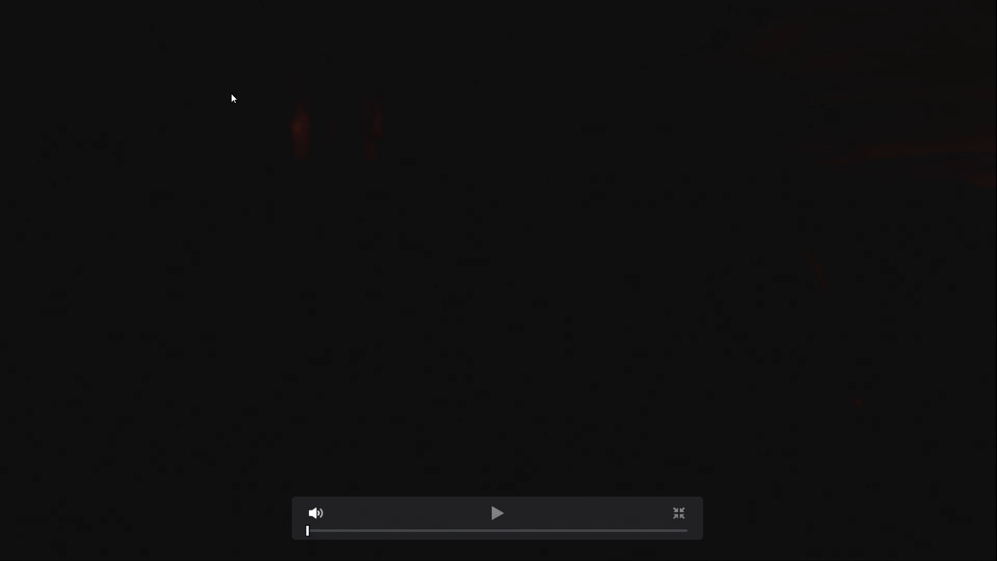
key(Escape)
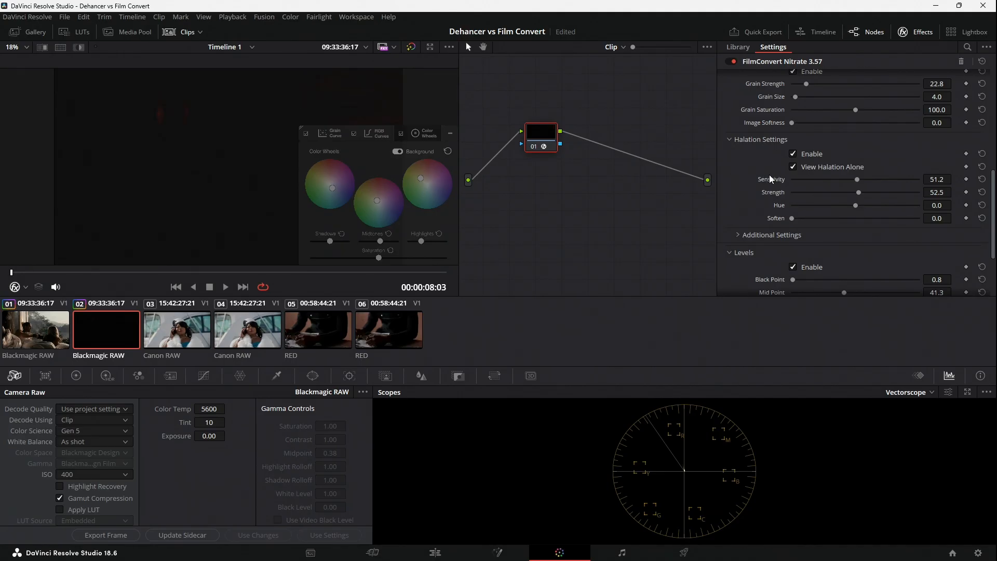
- Set FilmConvert's halation Sensitivity to 57.3 and Strength to 41.5 on clip 02
mouse_move(855, 179)
mouse_down()
mouse_move(885, 173)
mouse_move(870, 183)
mouse_up()
drag(883, 191, 817, 196)
drag(849, 191, 844, 194)
- View clip 01's halation mask full screen and set Dehancer's halation Source Limiter to 30.1
click(49, 331)
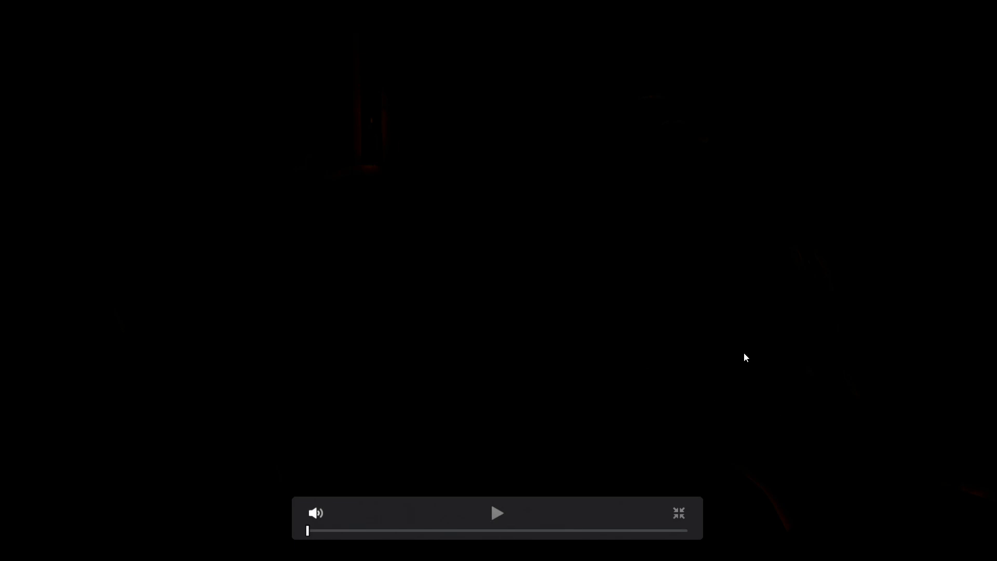
key(Escape)
scroll(812, 207, down, 3)
drag(846, 167, 830, 185)
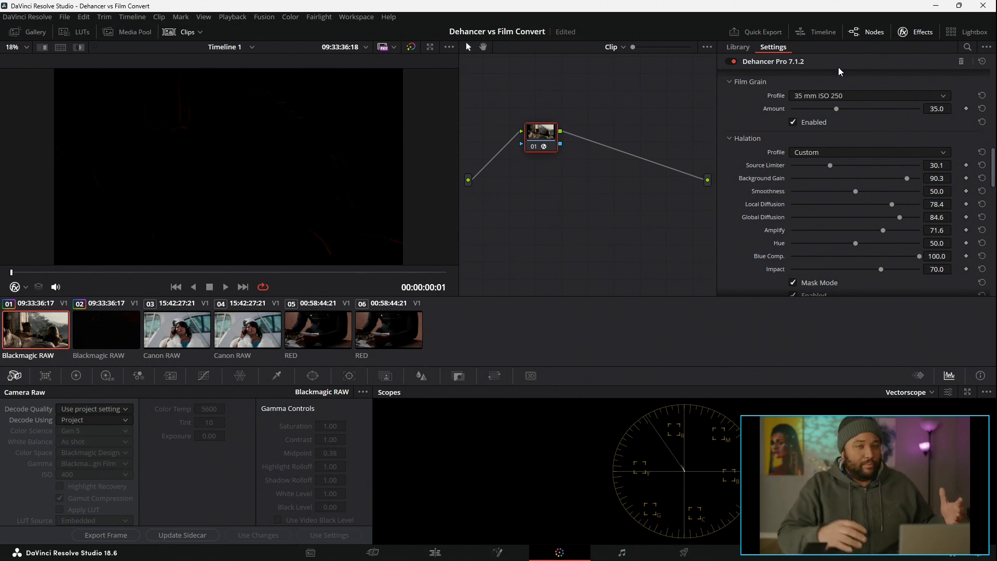
- Review the available film grain profiles in Dehancer on clip 01
scroll(798, 215, down, 2)
scroll(798, 215, up, 4)
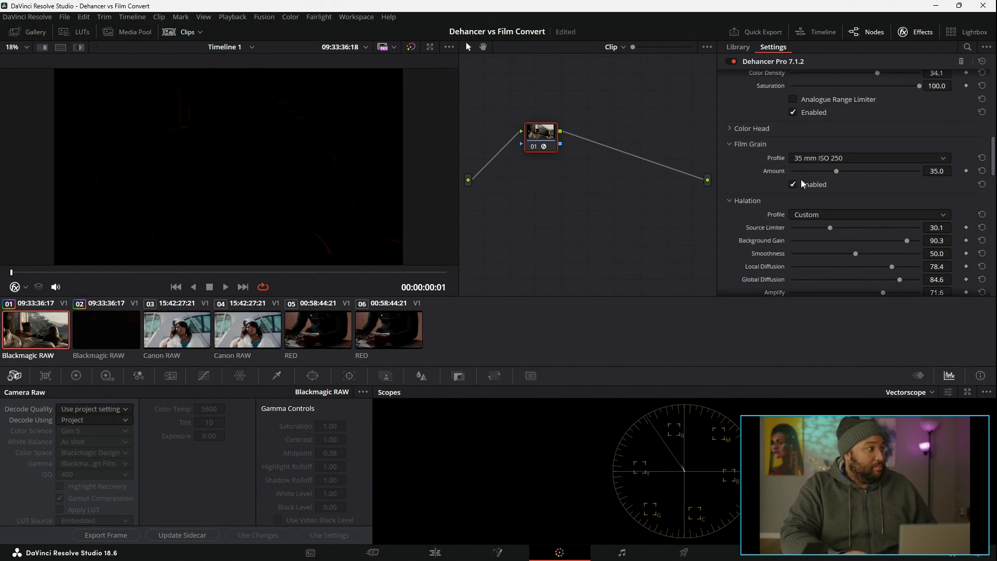
click(883, 158)
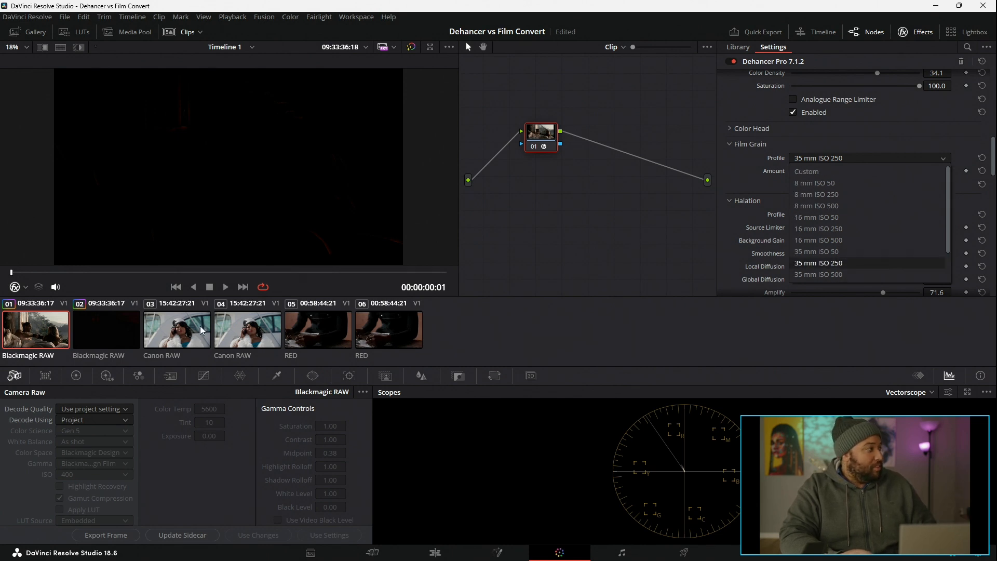
click(830, 263)
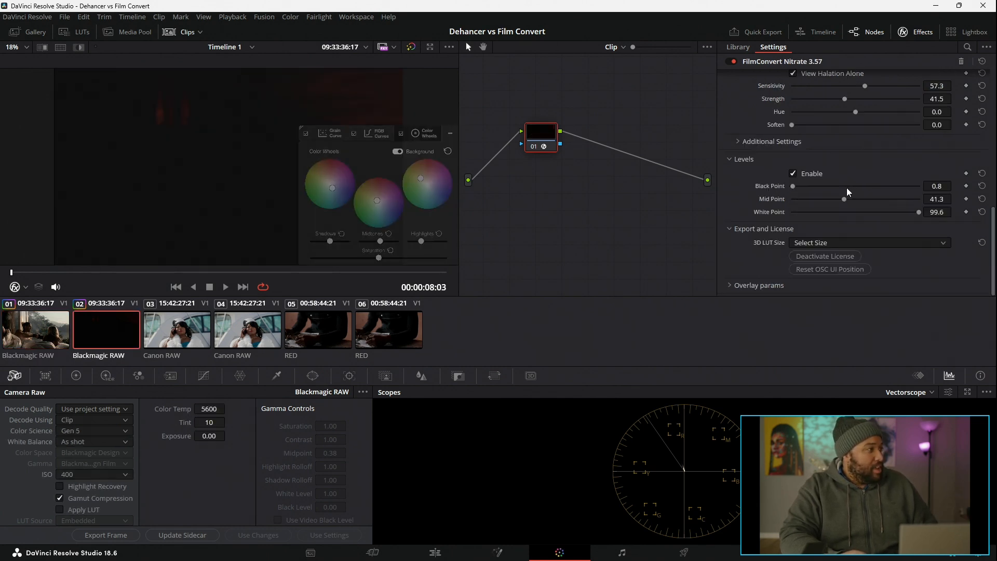
- Switch clip 02's FilmConvert Film Size to Super 35 and back to 35mm Full Frame
scroll(846, 188, up, 4)
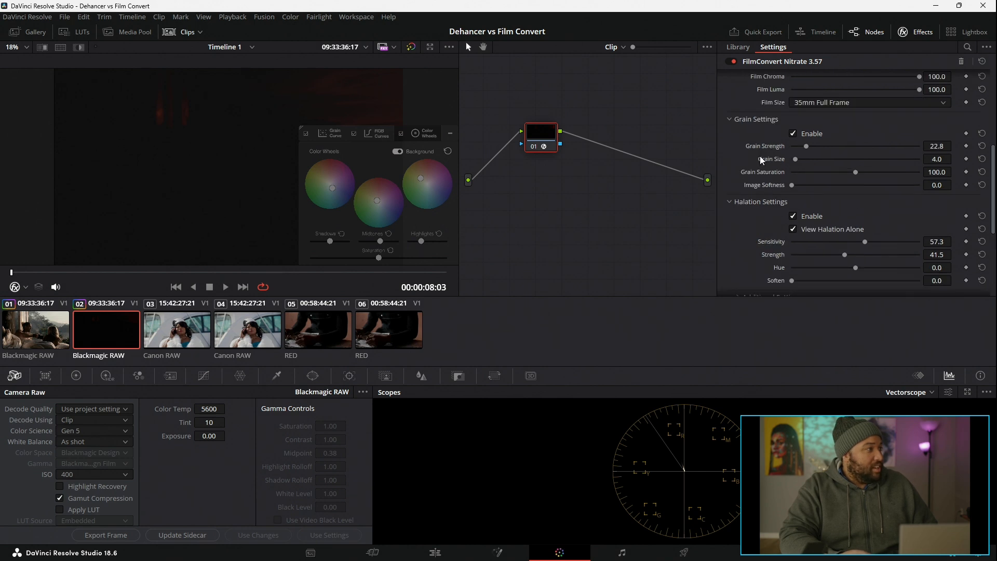
scroll(793, 126, up, 3)
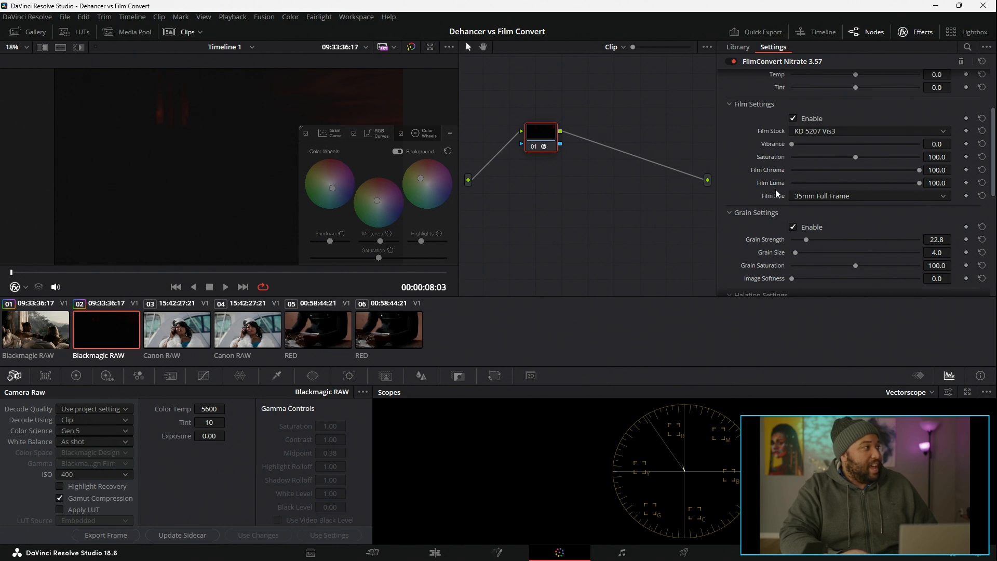
click(819, 195)
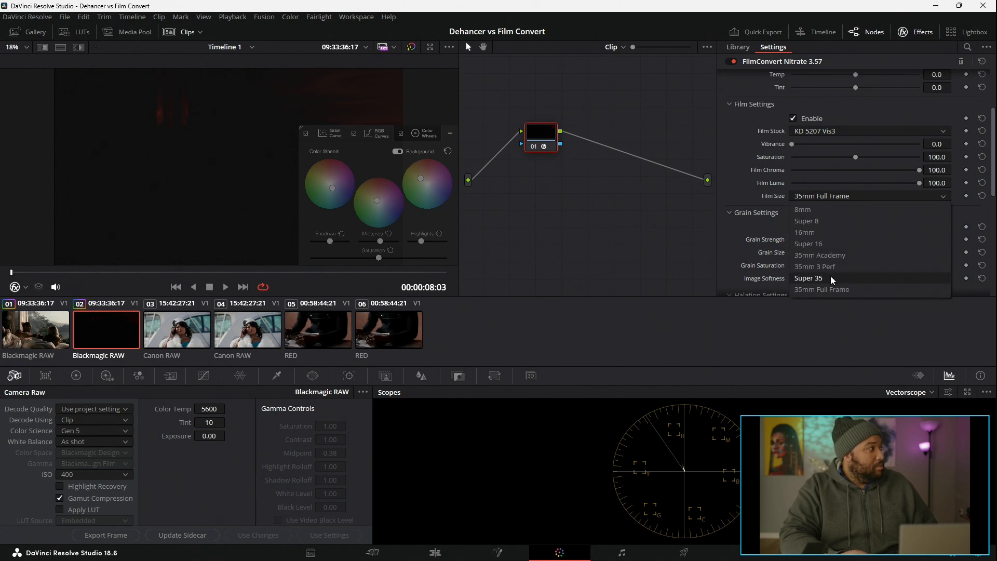
click(830, 278)
click(824, 197)
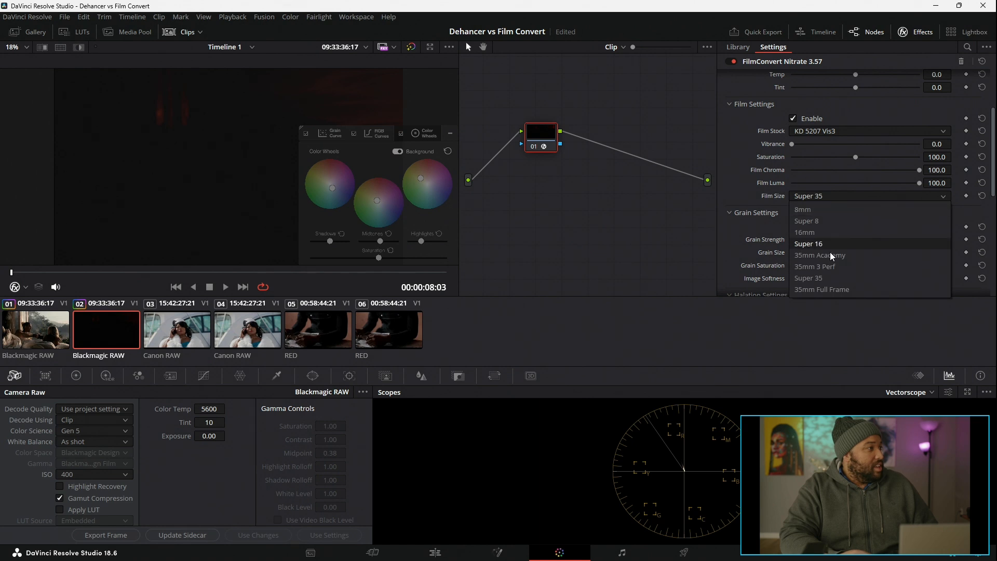
click(838, 289)
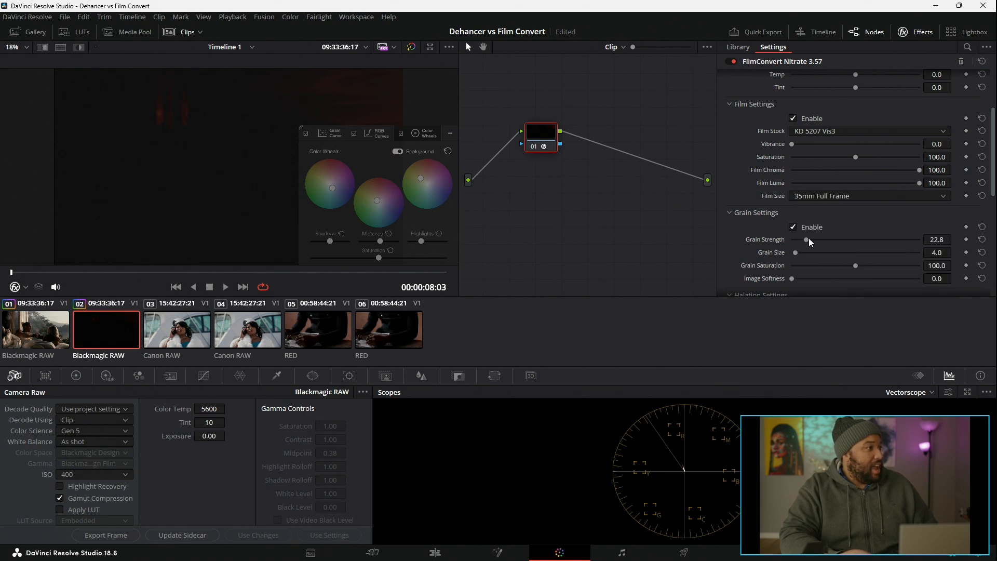
- Expand FilmConvert's Overlay params and the halation Additional Settings on clip 02 to review their controls
scroll(807, 242, down, 3)
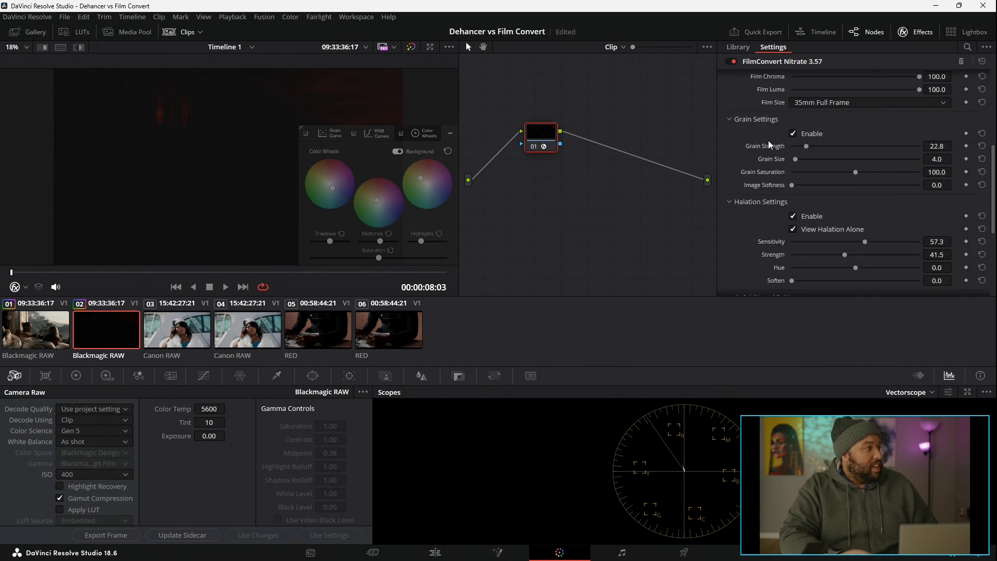
scroll(782, 211, down, 5)
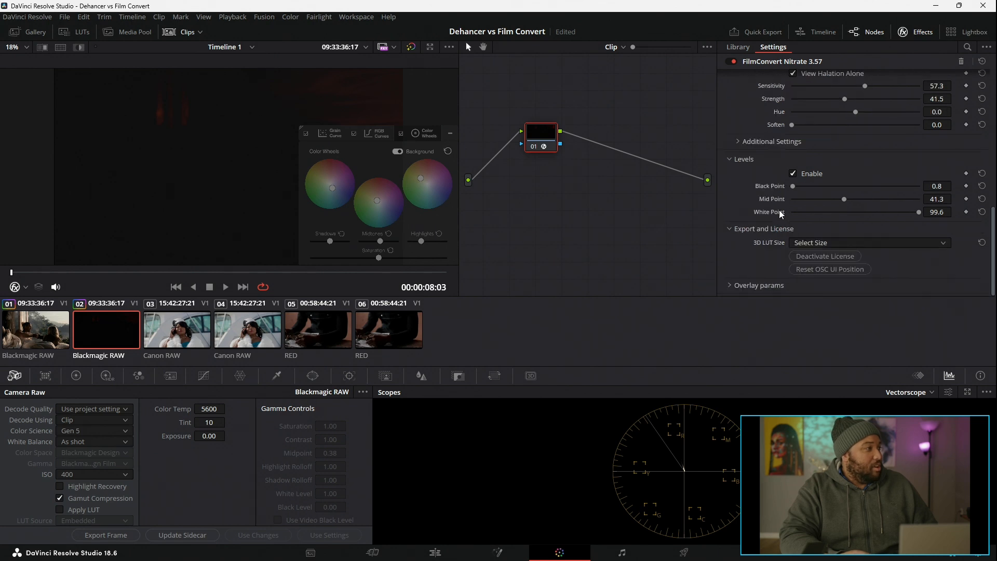
click(755, 285)
click(752, 144)
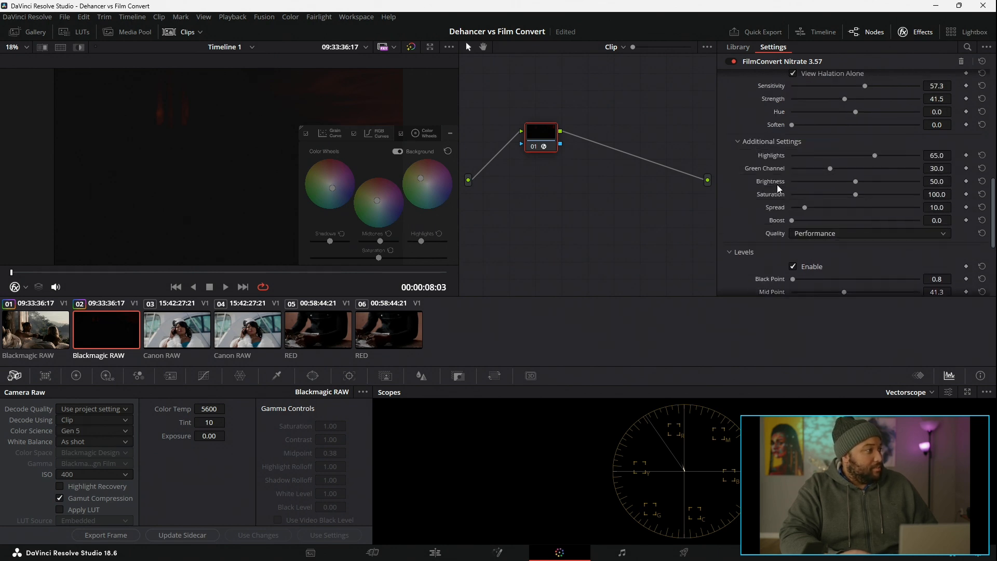
scroll(798, 190, down, 4)
scroll(777, 244, down, 2)
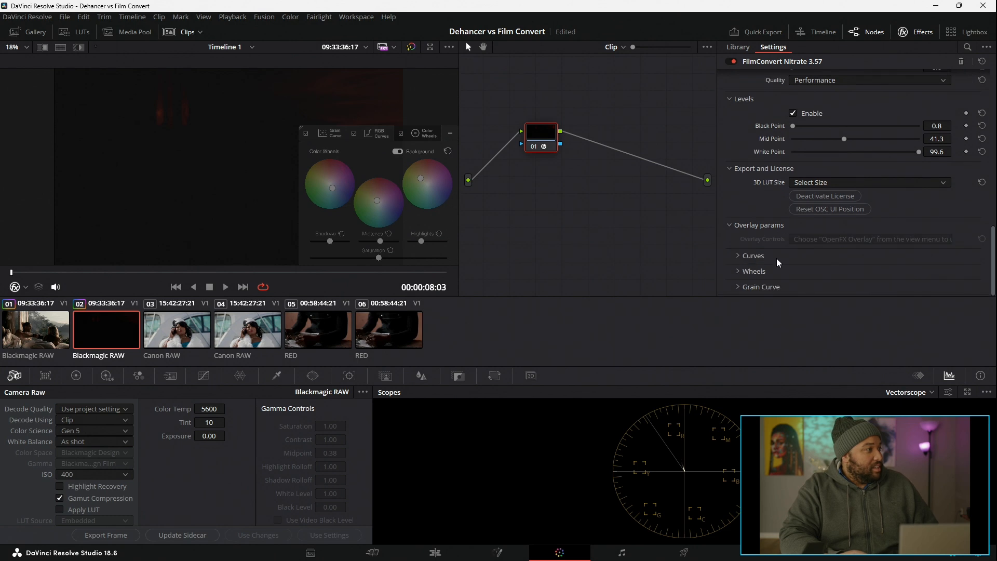
- Expand the Curves and Grain Curve overlay parameters and set Grain Mid Shadows to 10.6
click(757, 257)
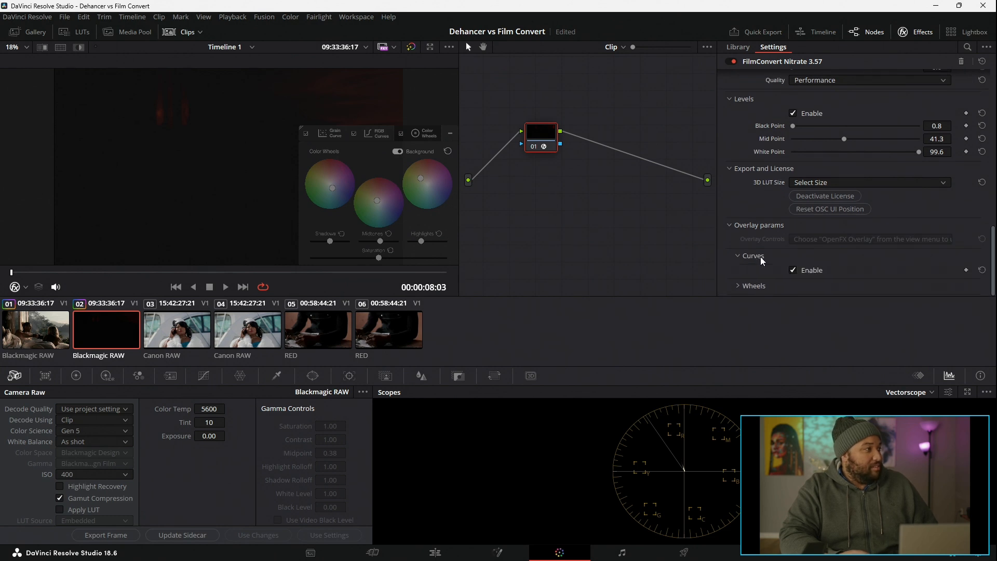
scroll(774, 249, down, 2)
click(762, 292)
scroll(774, 275, down, 2)
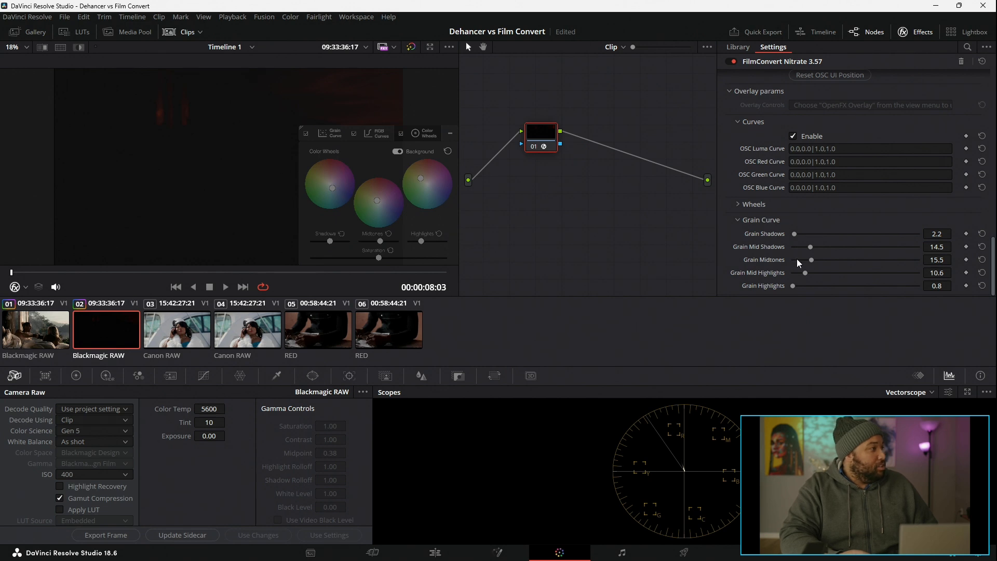
drag(809, 245, 804, 246)
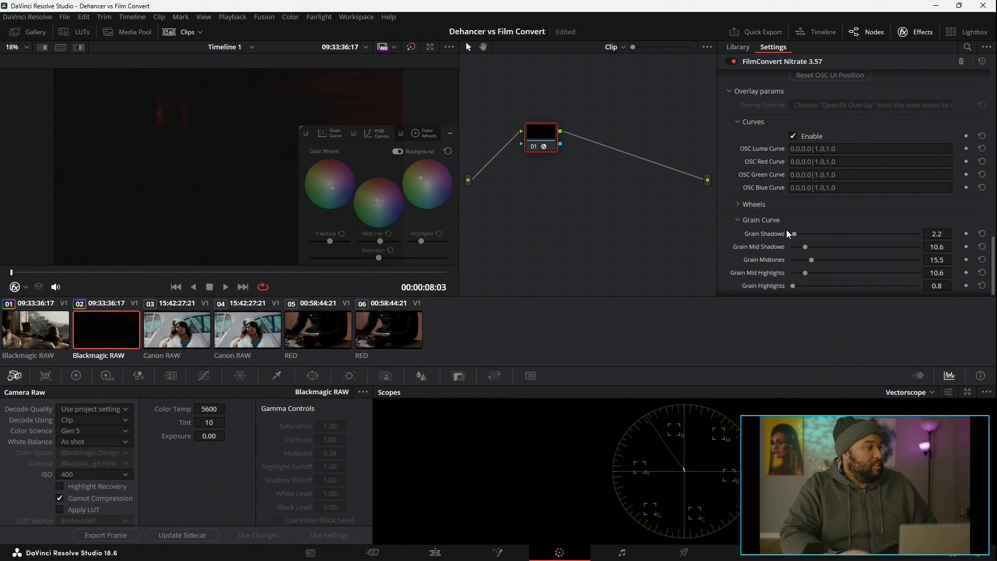
- Switch clip 01's Dehancer Film Grain profile to Custom to review its parameters, and return it to 35 mm ISO 250
key(Up)
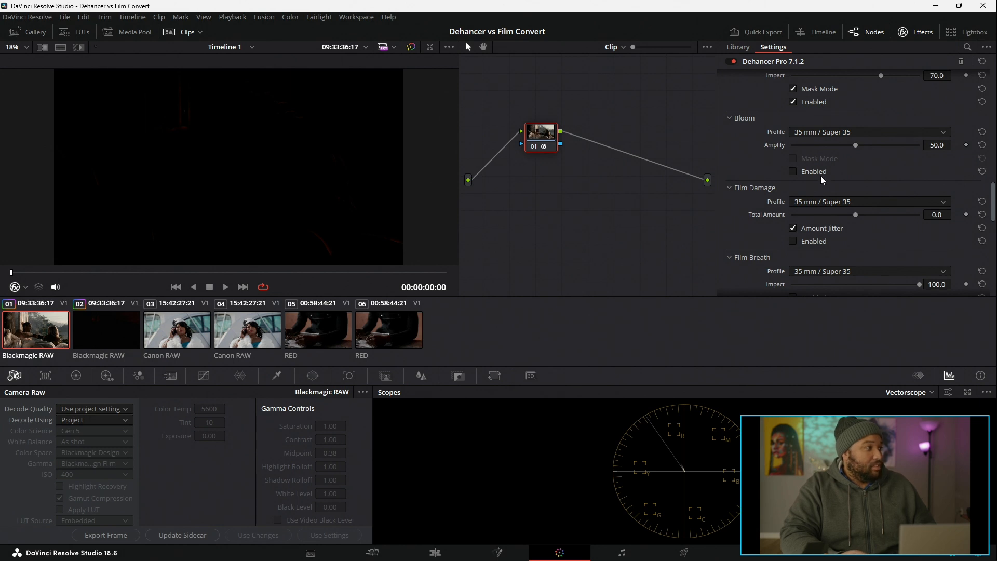
scroll(815, 187, up, 3)
scroll(812, 208, down, 3)
scroll(809, 223, up, 6)
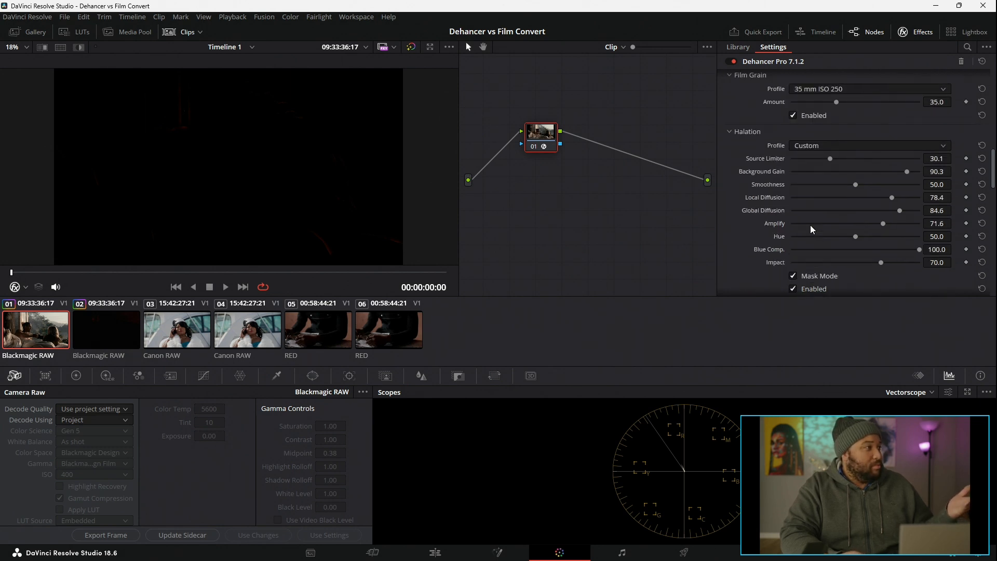
scroll(831, 171, up, 2)
click(855, 151)
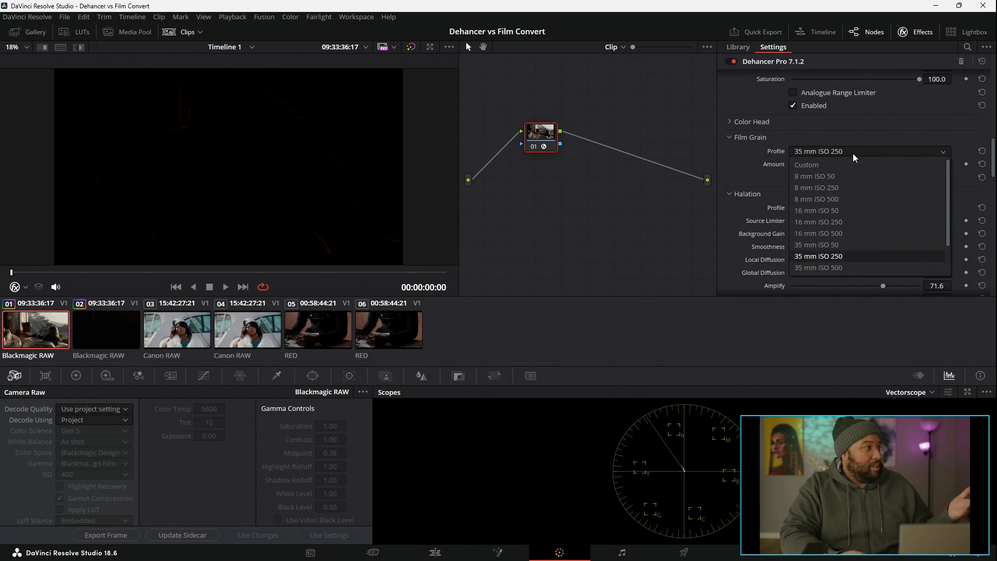
click(834, 167)
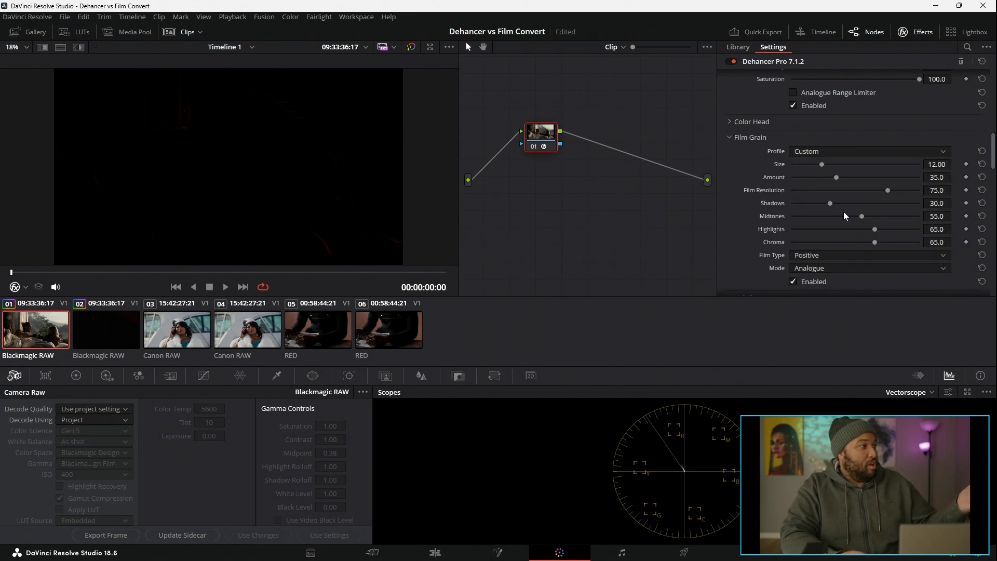
click(836, 152)
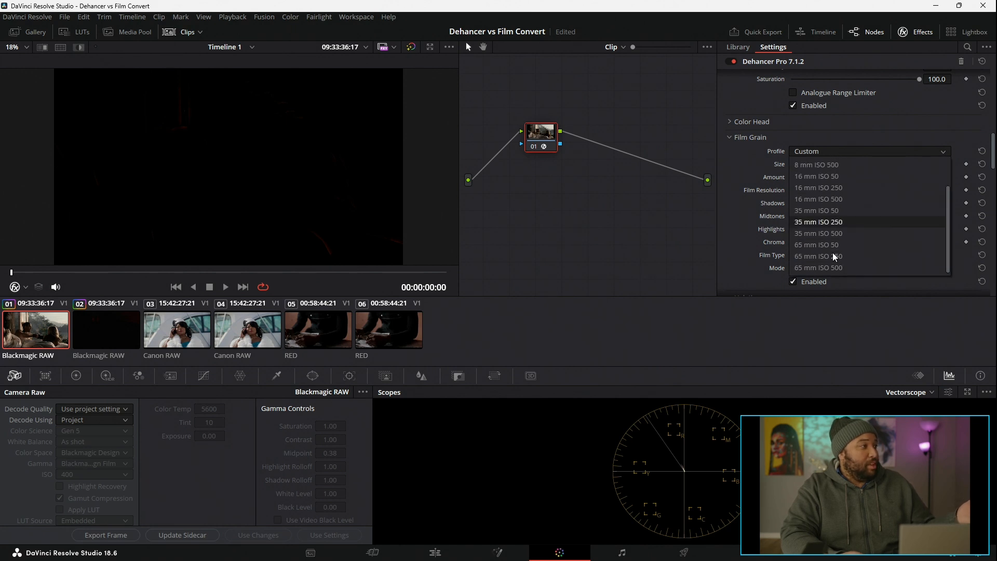
click(826, 223)
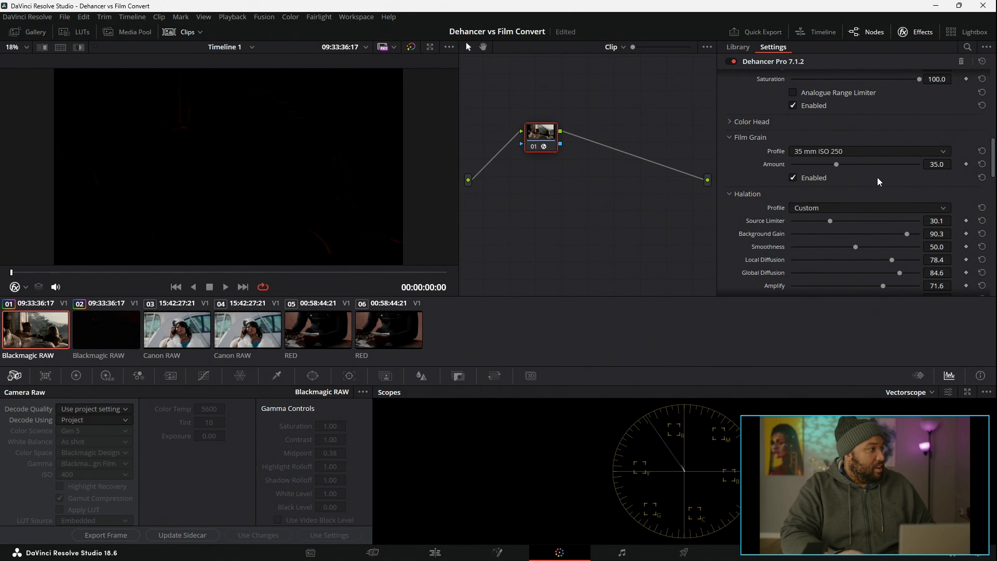
- Turn off Mask Mode in Dehancer's halation settings on clip 01
scroll(879, 160, down, 5)
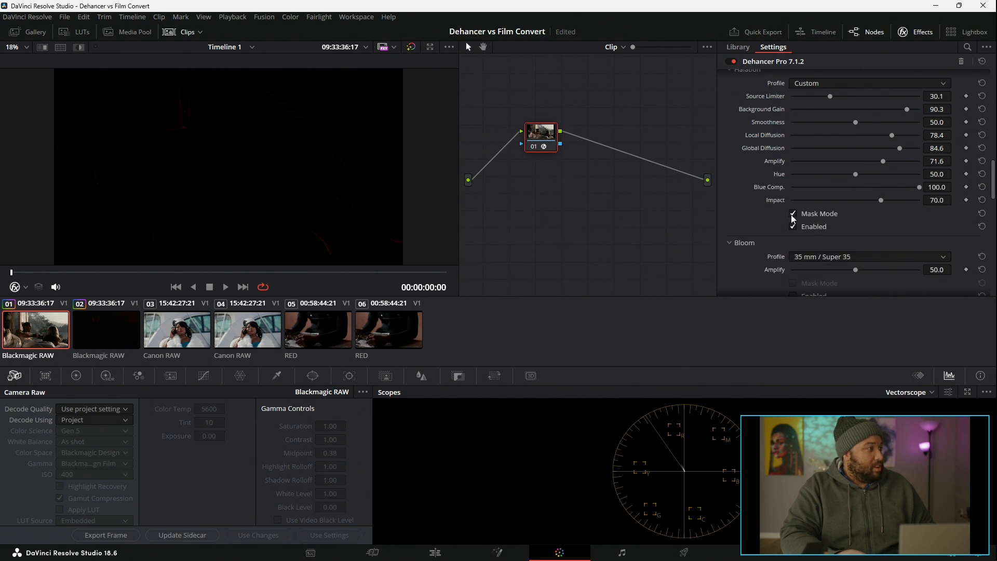
click(793, 214)
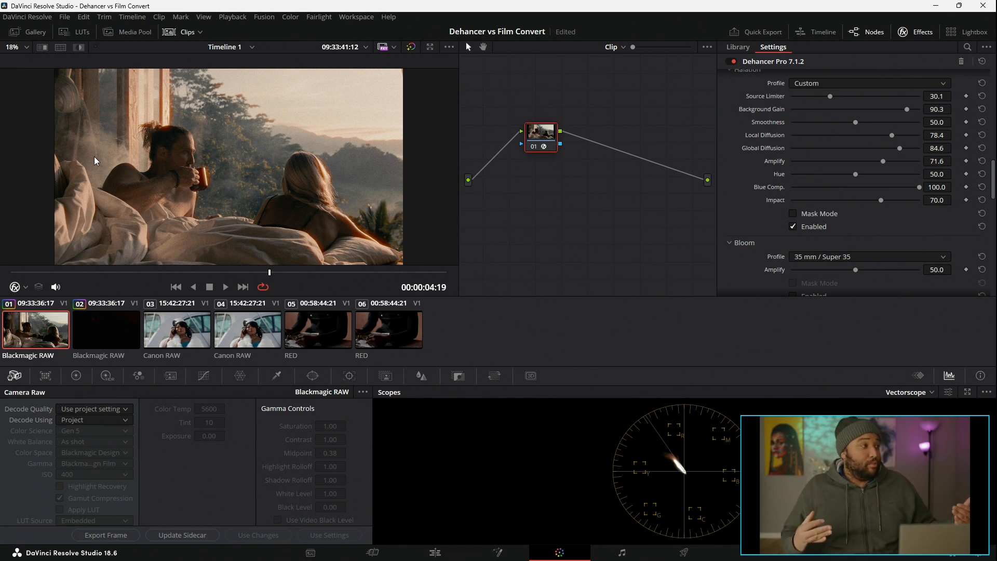
- Examine FilmConvert's 3D LUT size options on clip 02 and the remaining Dehancer settings on clip 01
click(123, 331)
click(815, 240)
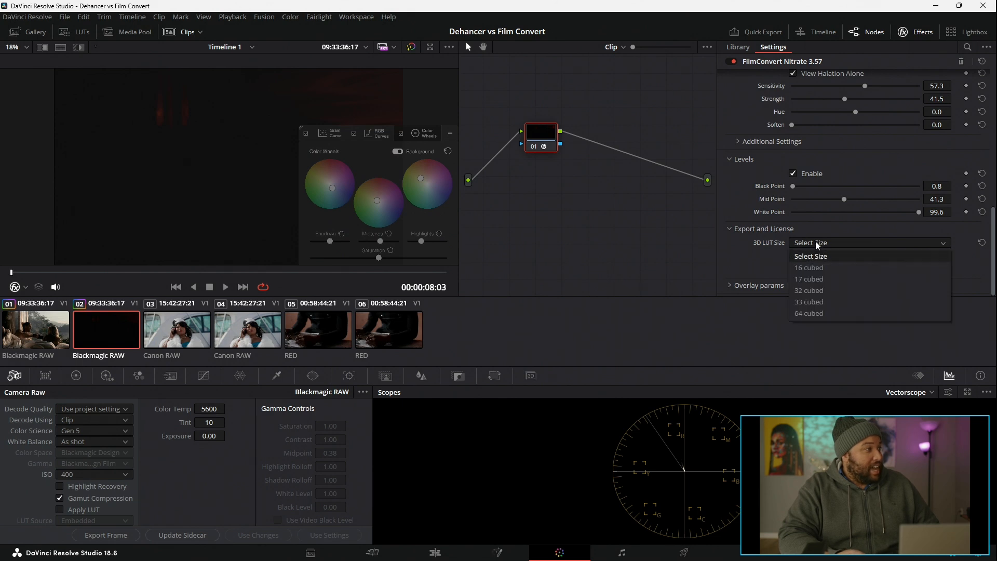
click(37, 334)
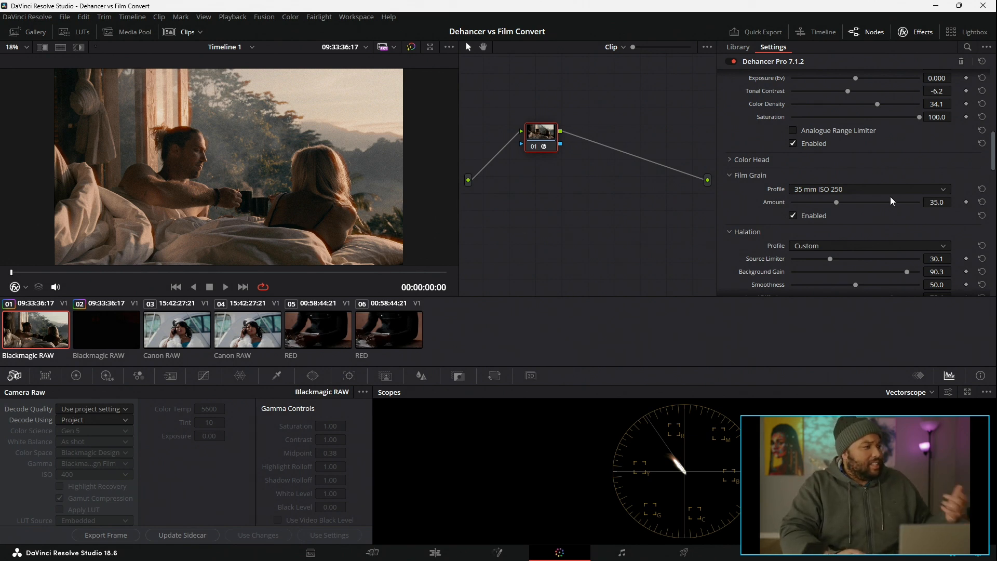
scroll(869, 257, down, 15)
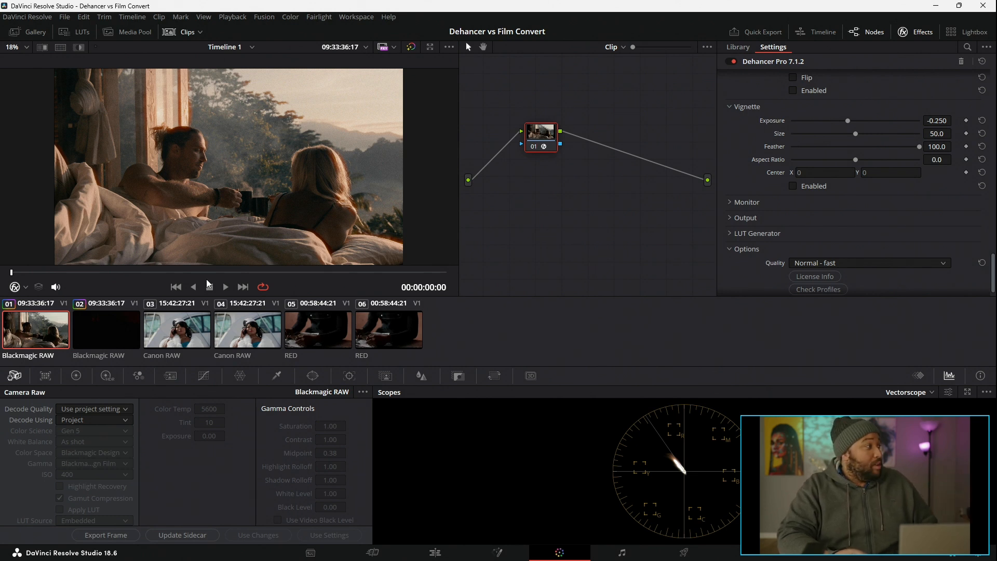
- Disable FilmConvert's Levels adjustment on clip 02
click(123, 338)
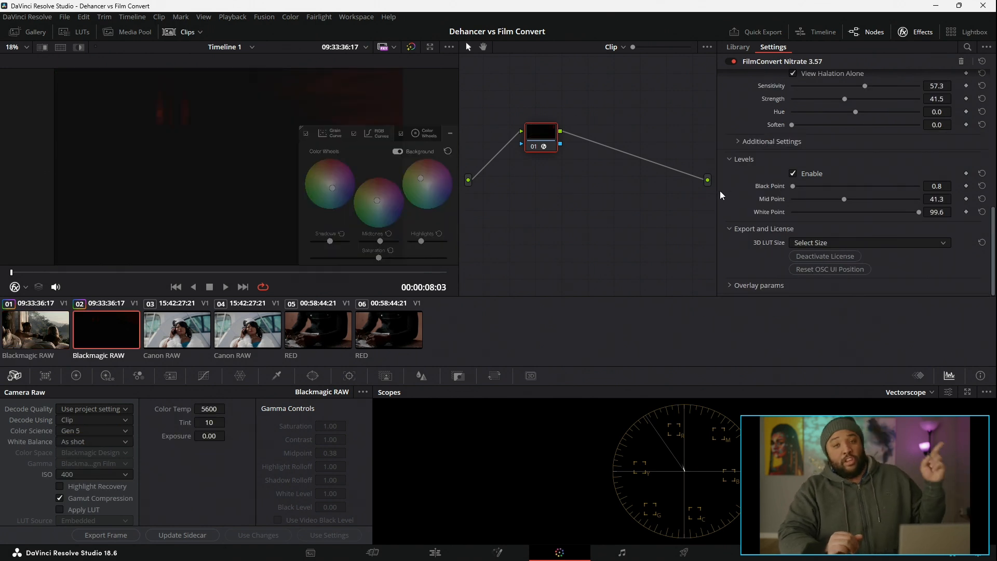
scroll(747, 169, up, 2)
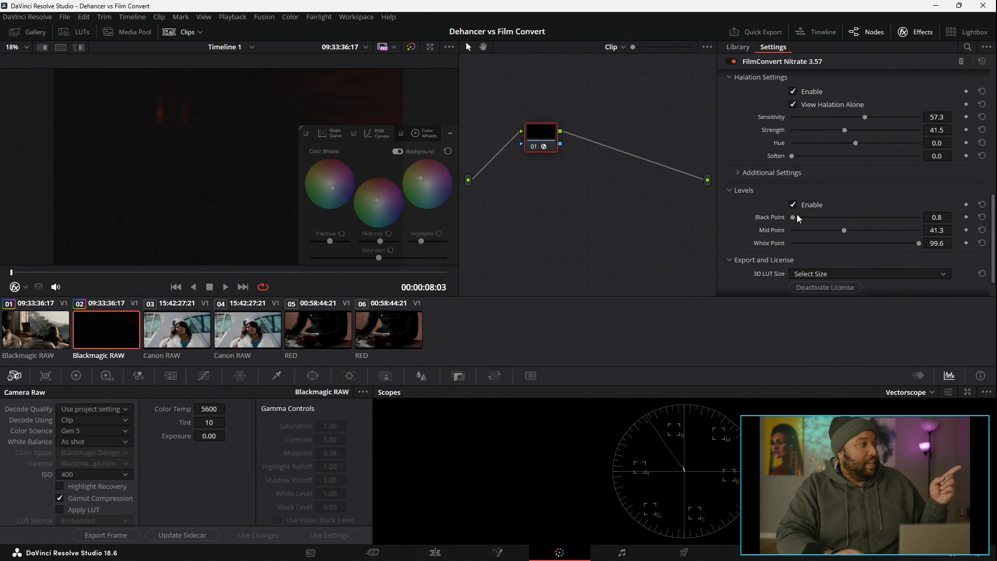
click(792, 205)
scroll(795, 192, up, 1)
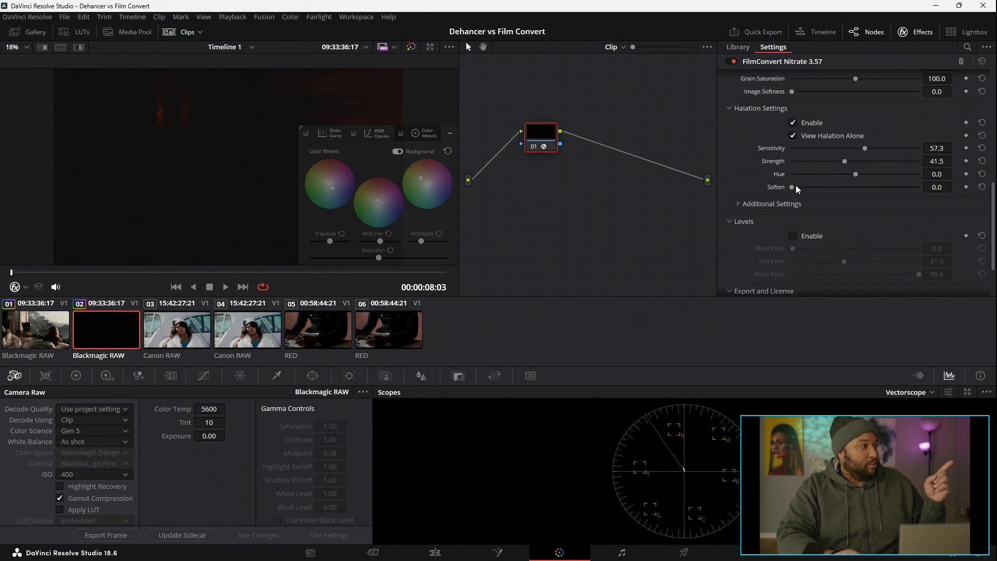
- Re-enable FilmConvert's Levels adjustment and disable its Halation and Grain on clip 02
click(792, 123)
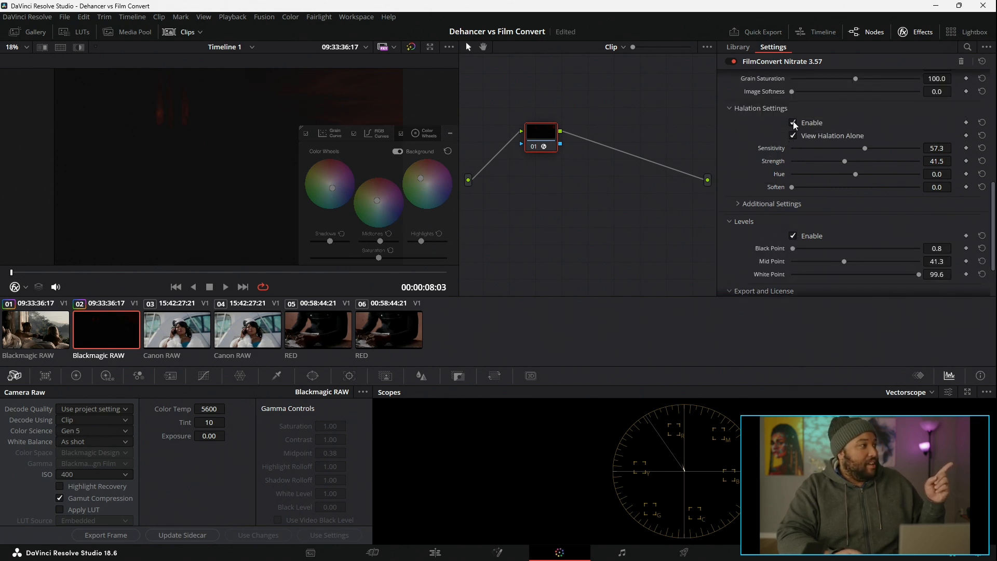
scroll(792, 127, up, 3)
click(792, 134)
scroll(793, 142, up, 4)
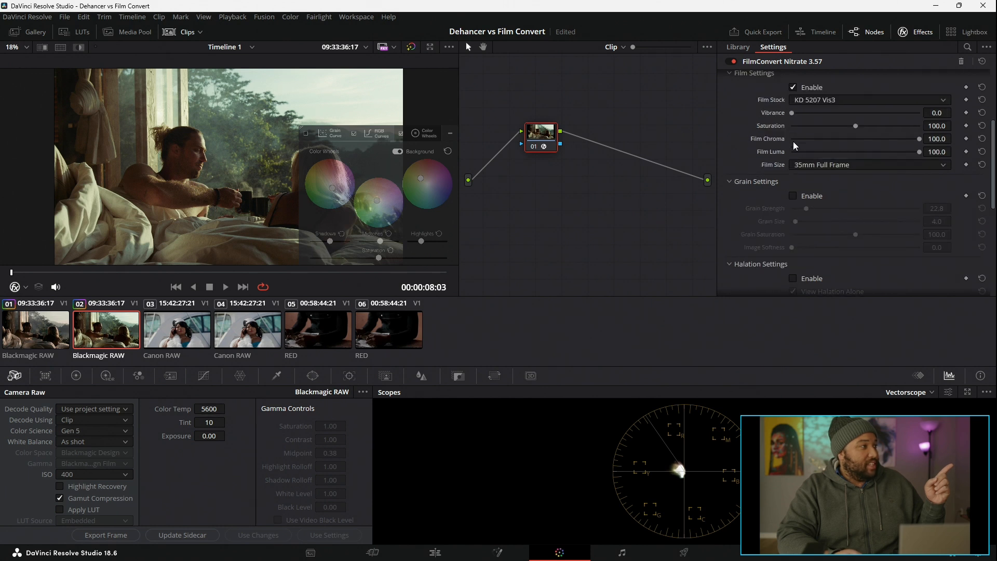
scroll(753, 190, up, 3)
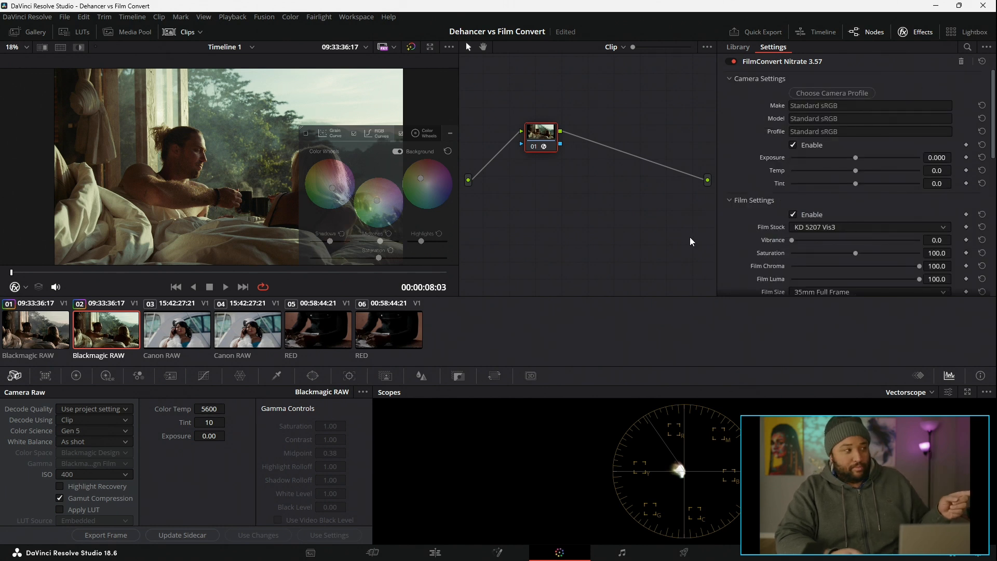
- Review FilmConvert's camera and film settings on clip 02
scroll(685, 243, down, 1)
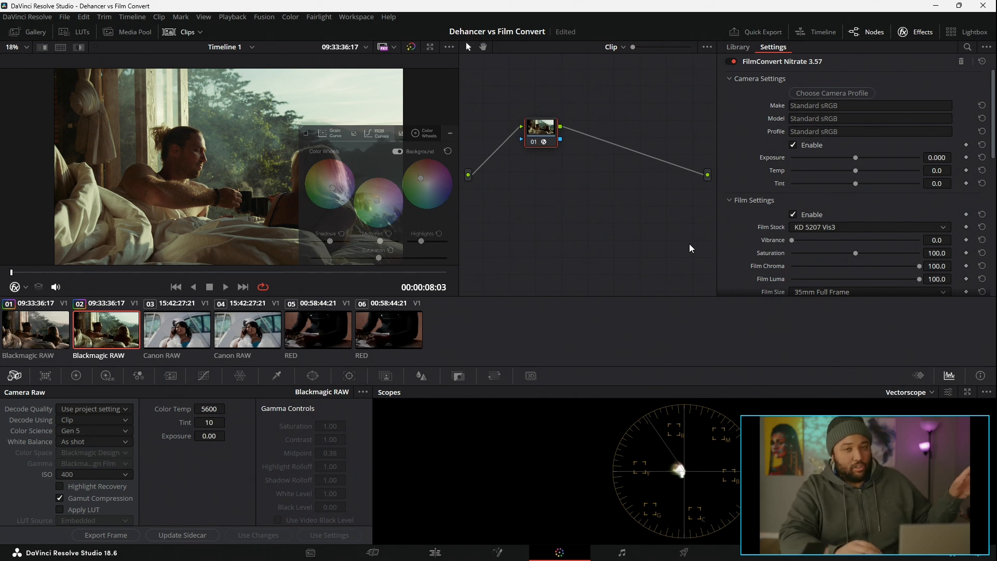
scroll(836, 212, down, 3)
scroll(845, 213, up, 2)
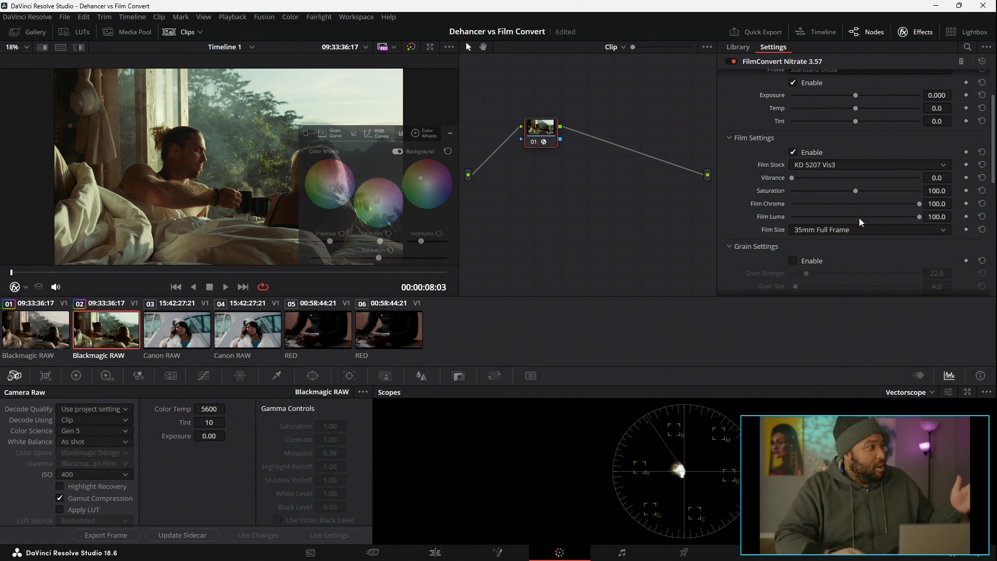
scroll(799, 206, up, 2)
scroll(799, 207, down, 3)
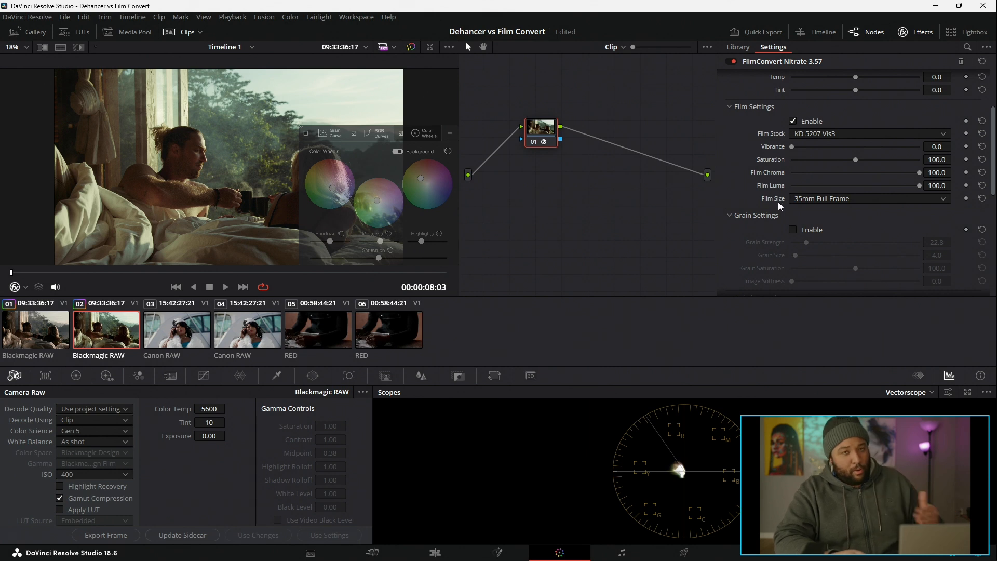
- Check the LUT size options in Dehancer's LUT Generator on clip 01
click(21, 319)
scroll(756, 208, down, 10)
scroll(749, 226, down, 8)
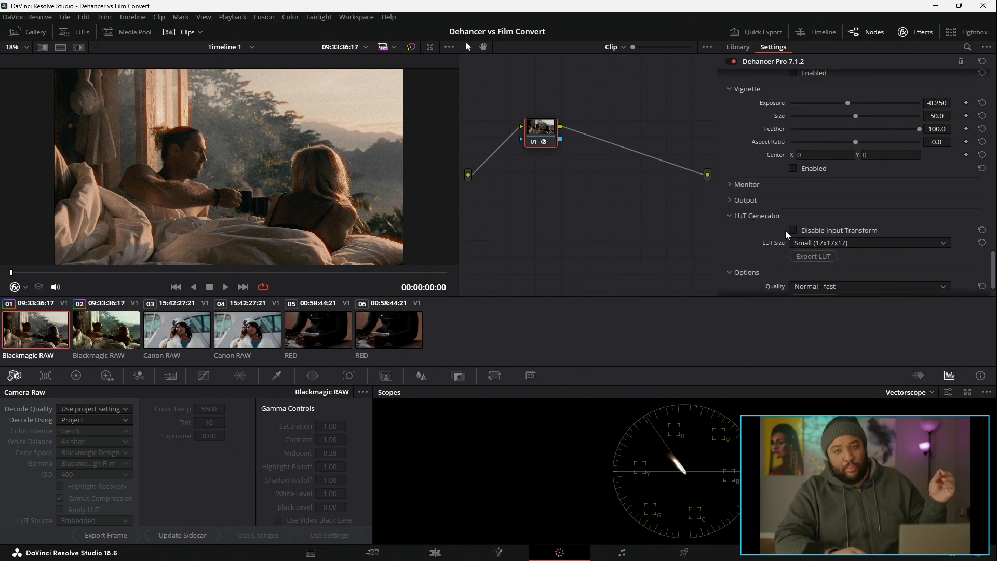
click(826, 242)
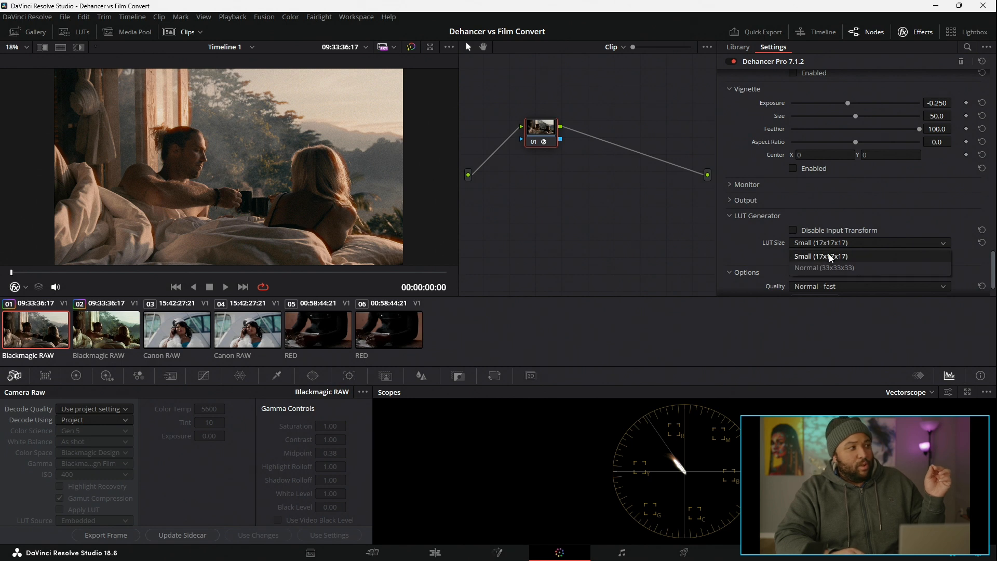
click(771, 244)
- Examine Dehancer's range of tools on clip 01, from Film, Expand and Print to Overscan, Vignette and Options
scroll(725, 229, up, 6)
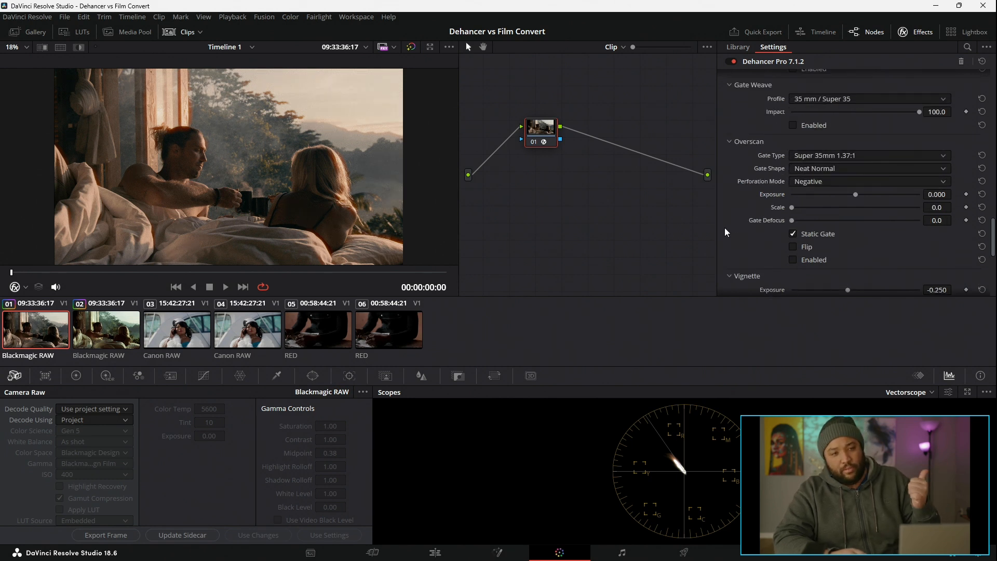
scroll(742, 210, up, 8)
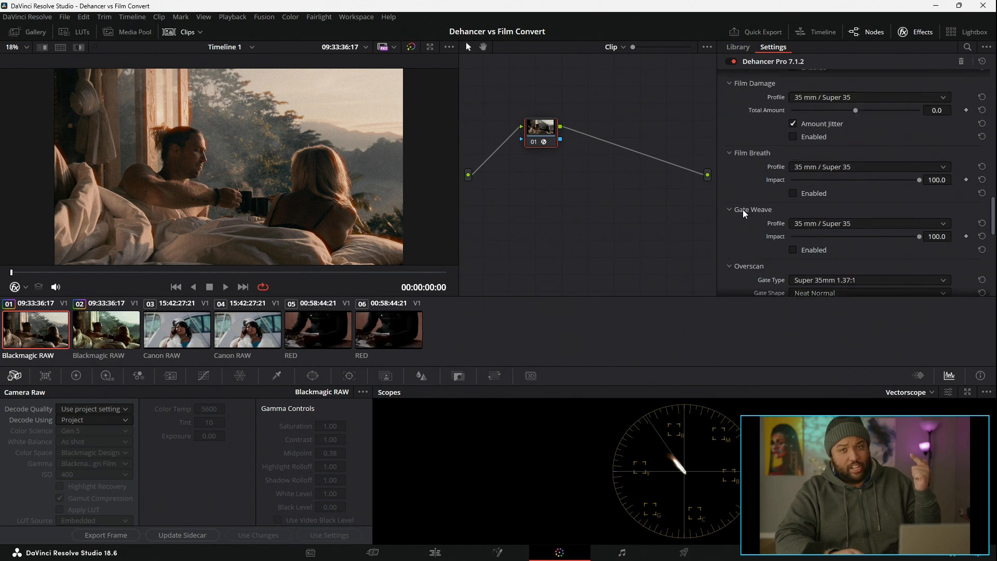
scroll(759, 198, up, 4)
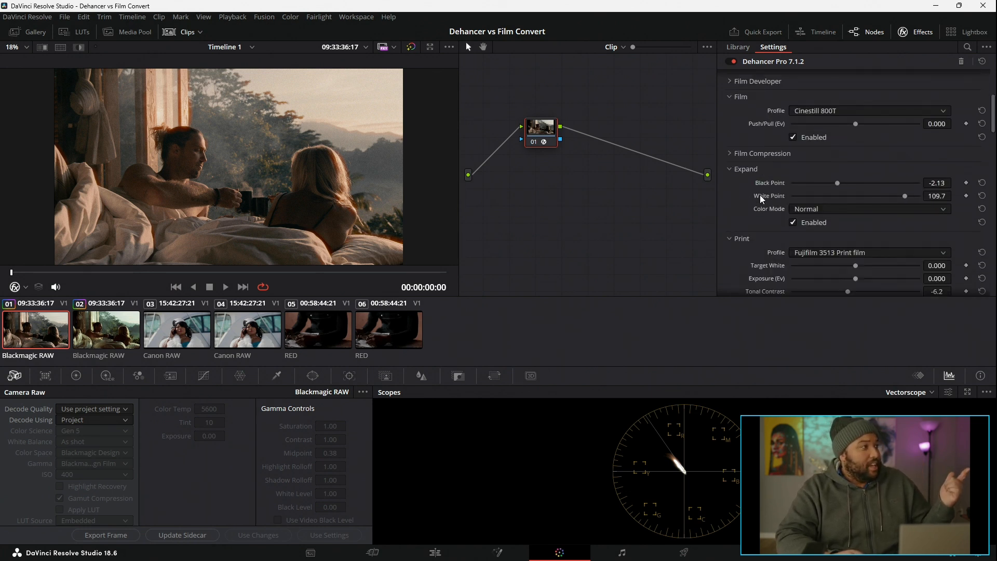
scroll(757, 203, up, 5)
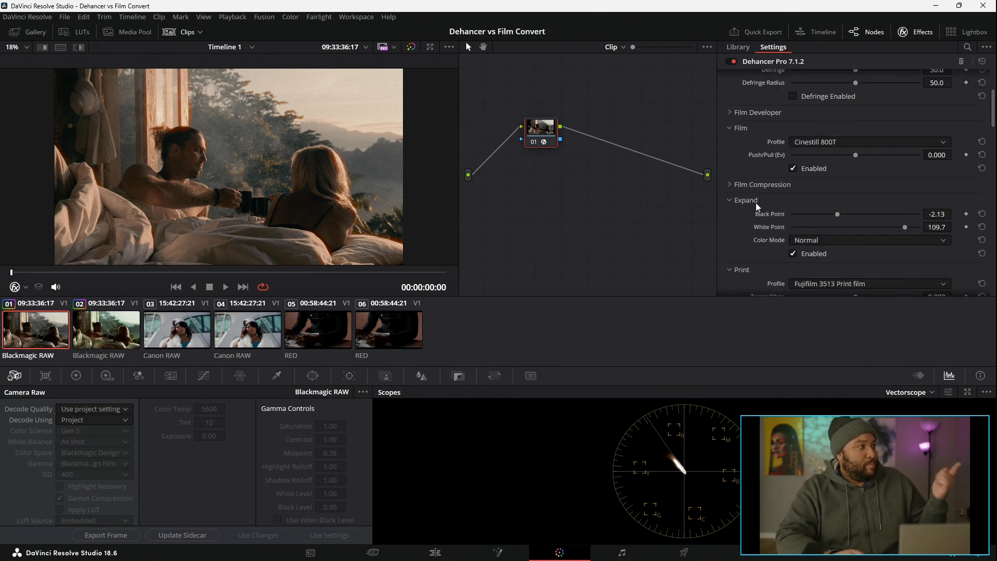
scroll(758, 161, down, 8)
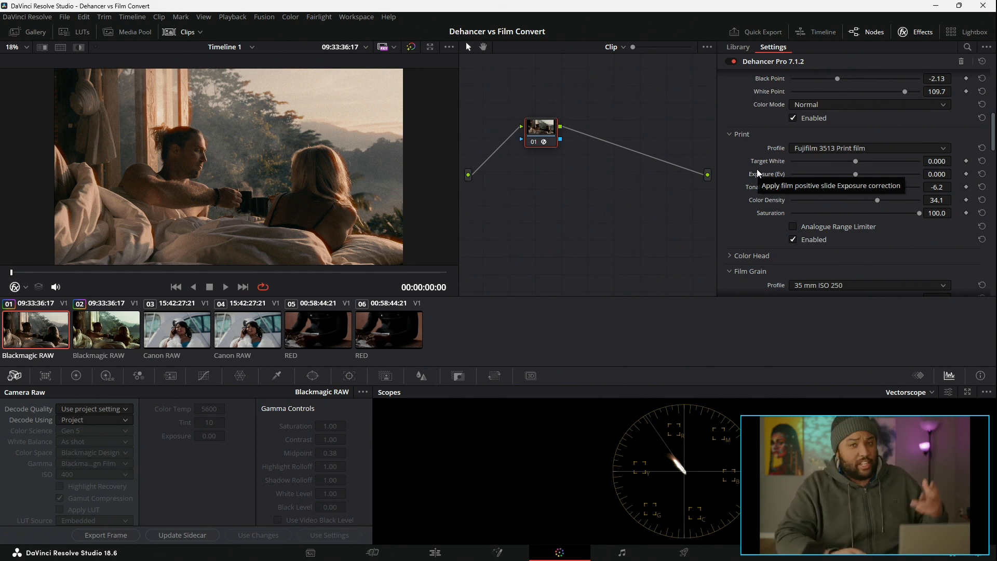
scroll(759, 171, down, 8)
scroll(767, 176, down, 5)
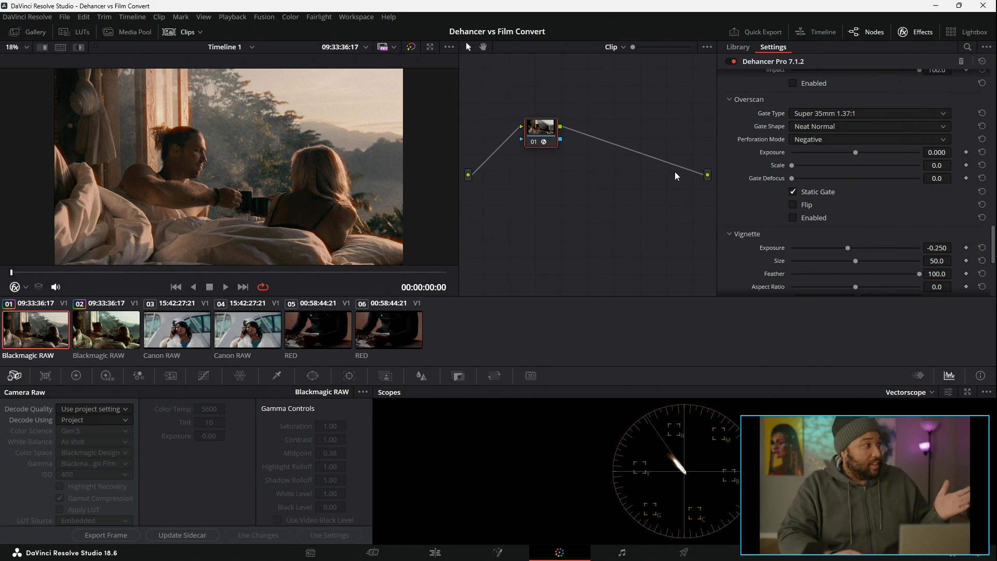
scroll(831, 170, down, 5)
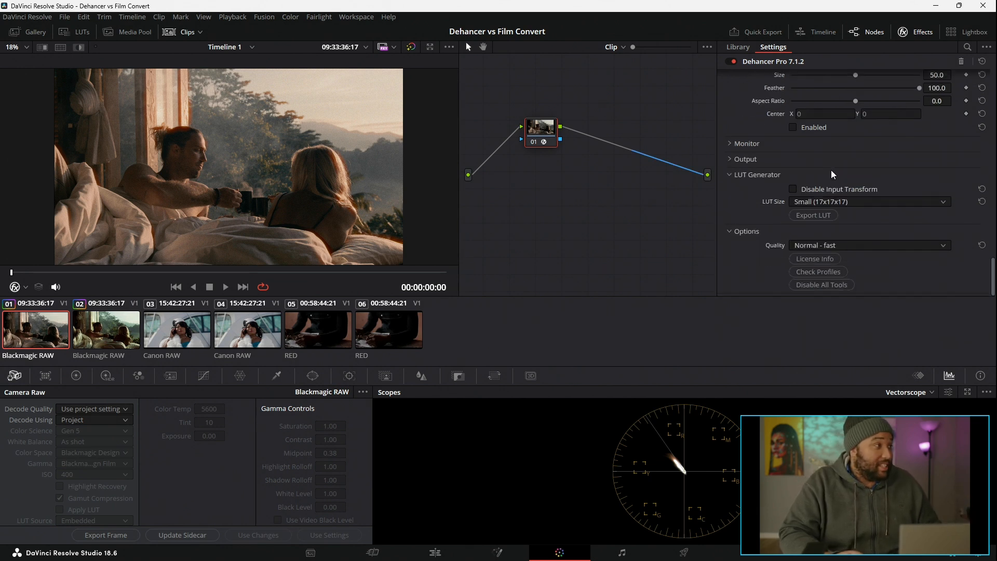
- Compare FilmConvert's 3D LUT size options on clip 02 with the LUT Generator sizes in Dehancer on clip 01
key(Down)
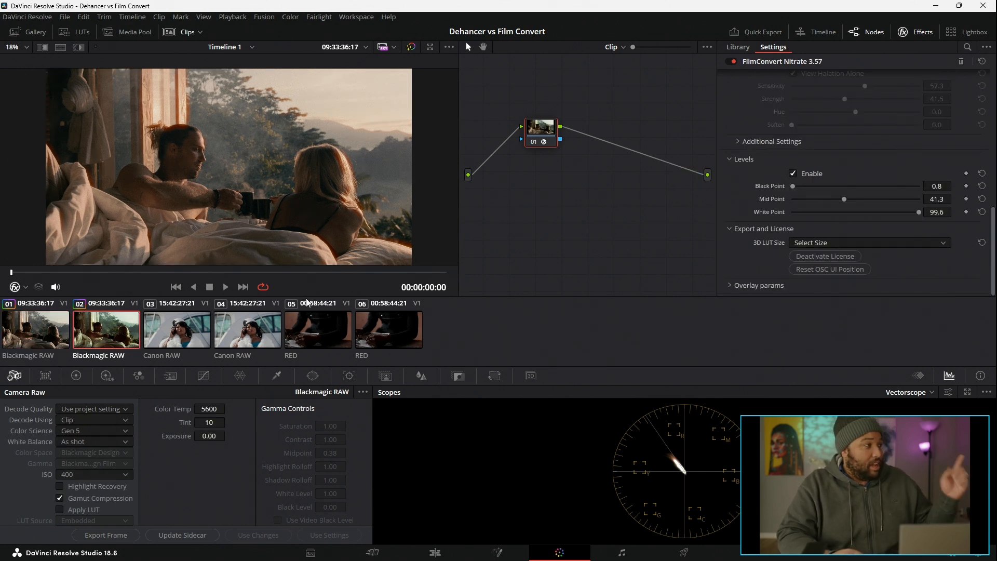
click(793, 243)
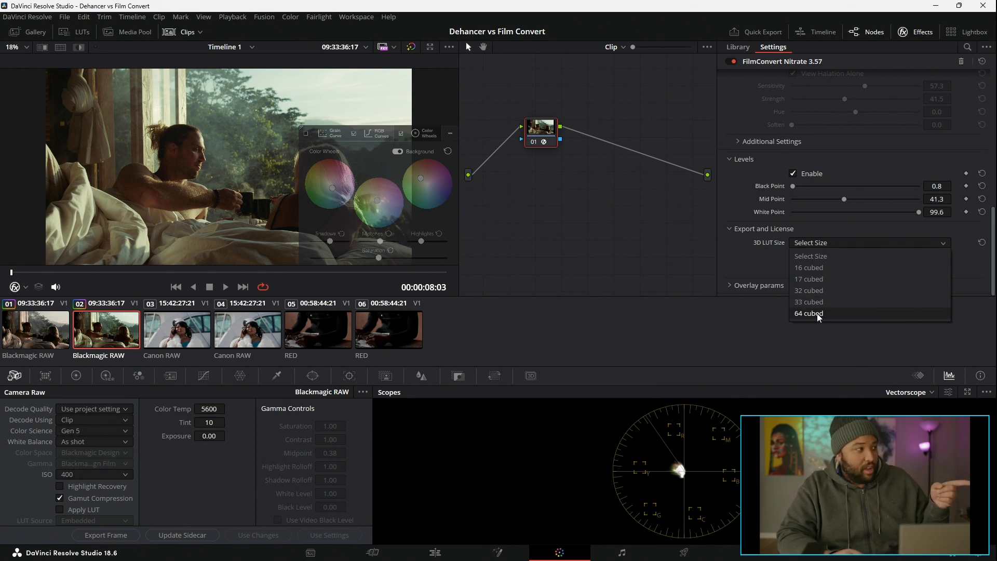
click(36, 333)
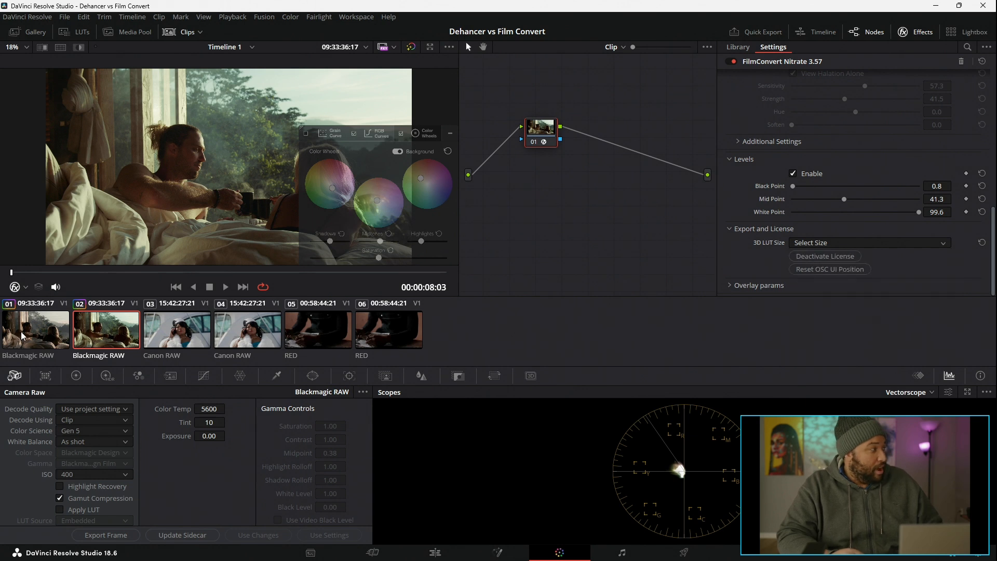
scroll(840, 228, down, 10)
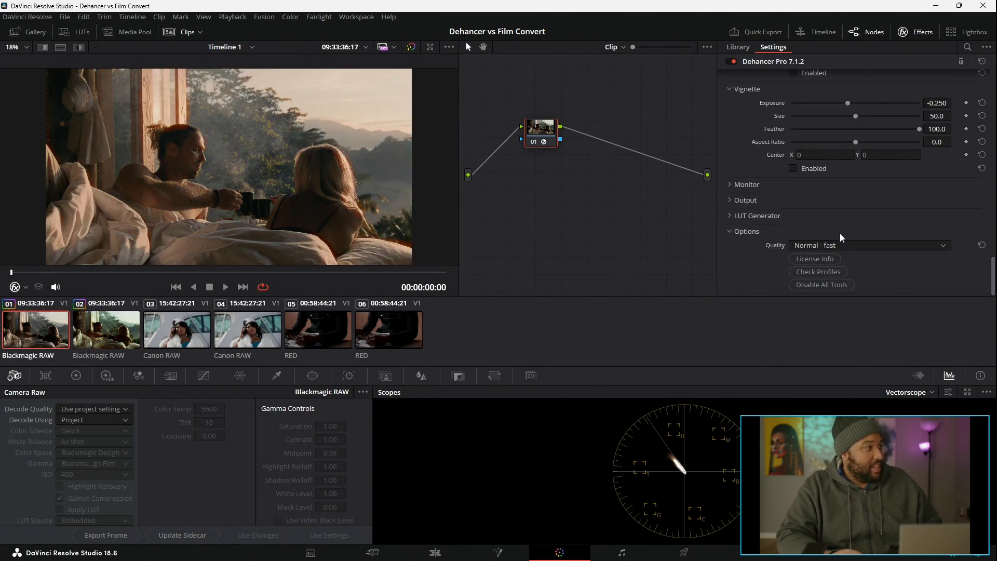
click(764, 216)
click(805, 242)
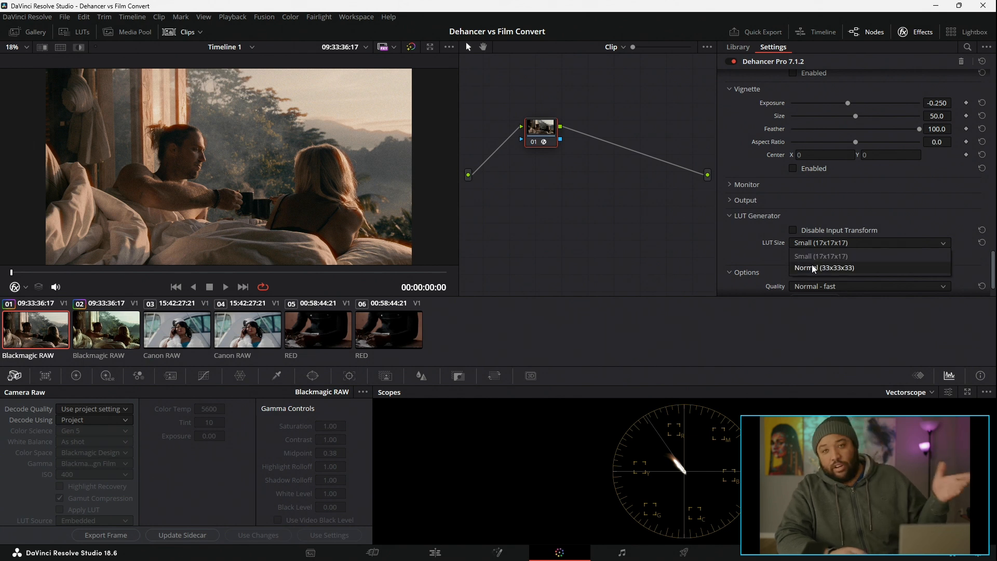
click(754, 258)
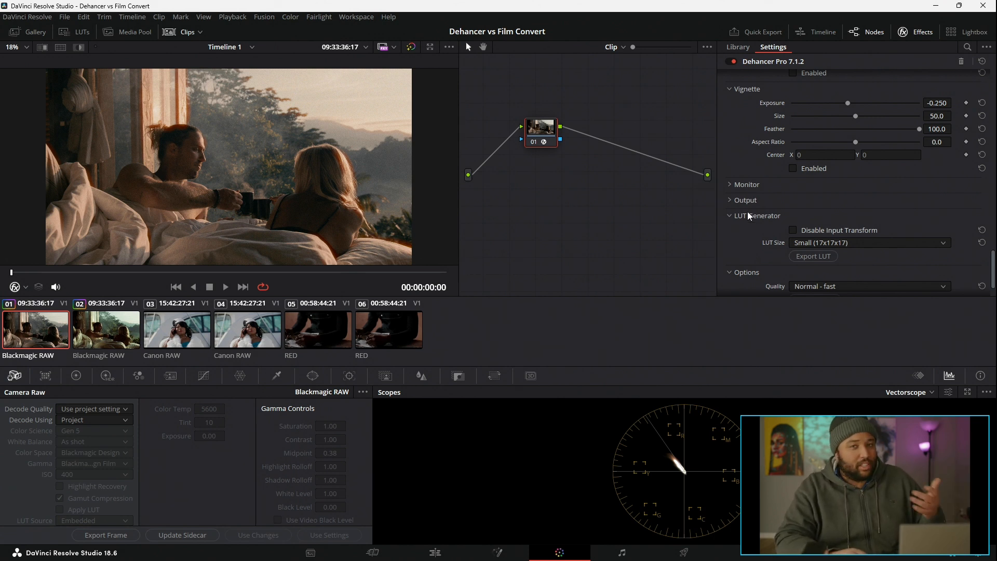
- Enable Dehancer's Bloom on clip 01 with the 35 mm / Super 35 profile to preview it, and disable it again
scroll(819, 211, up, 3)
scroll(819, 210, up, 5)
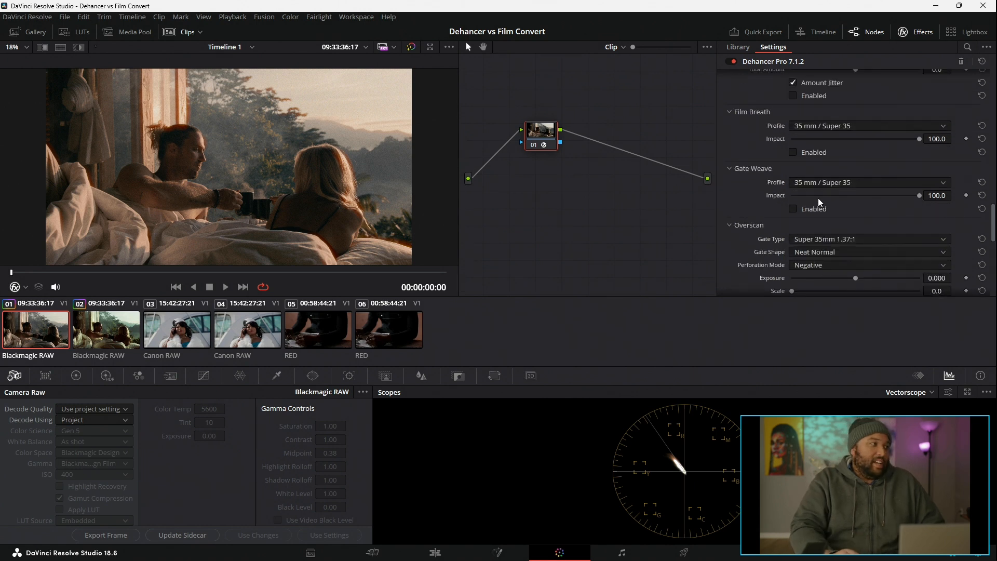
scroll(806, 139, down, 4)
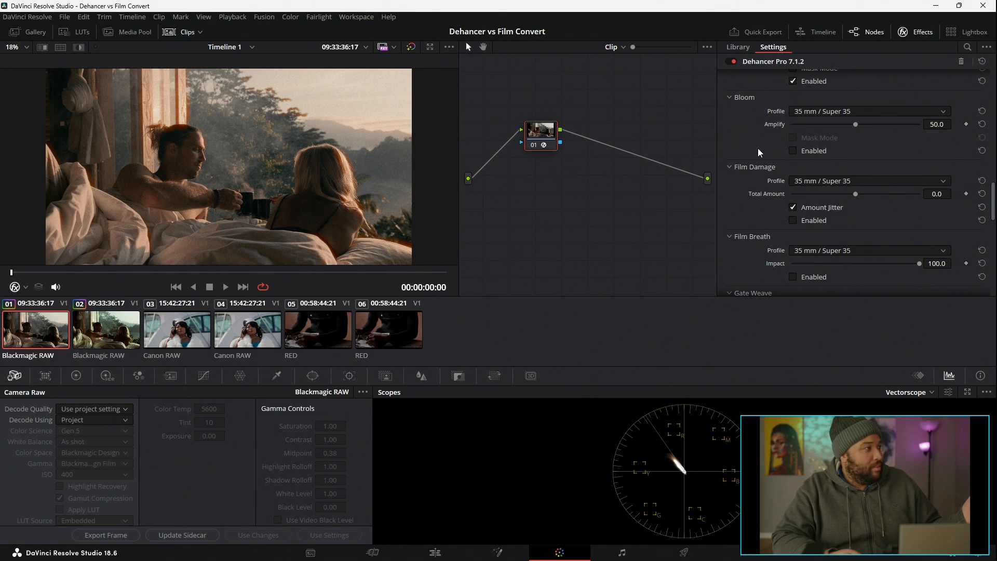
click(792, 149)
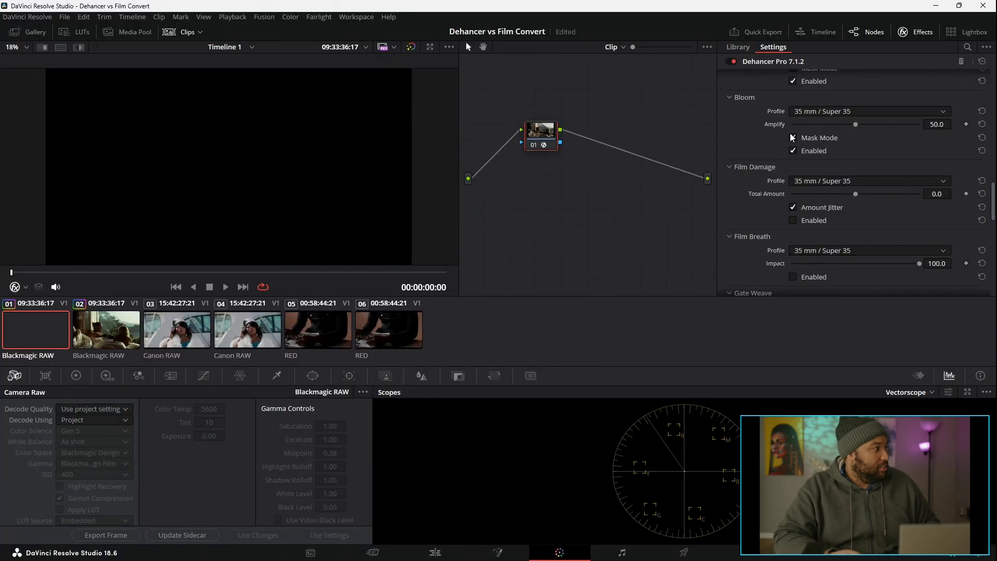
click(792, 150)
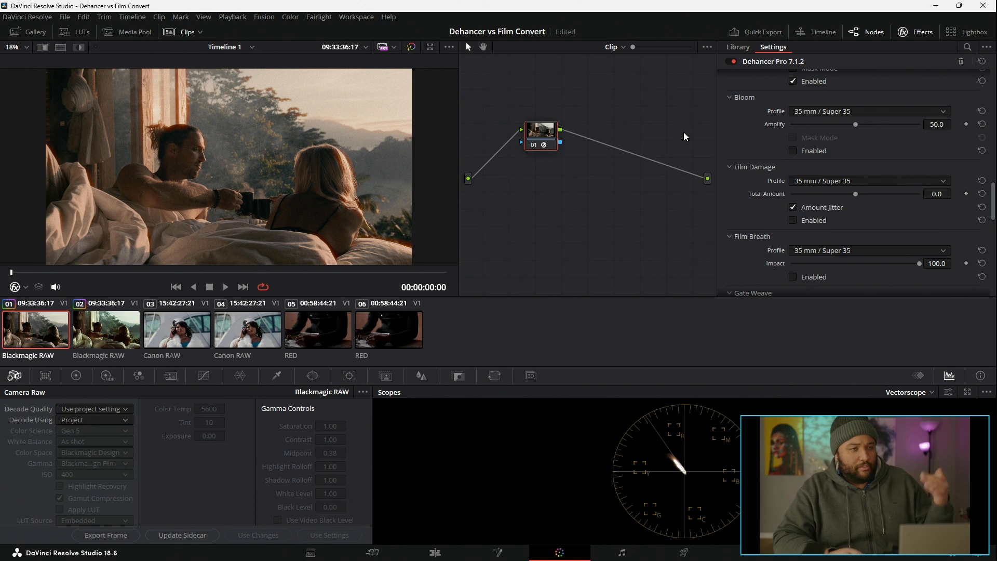
- Enable Dehancer's Overscan on clip 01, preview the Super 35mm 1.37:1 gate full screen, and disable Overscan again
scroll(778, 162, down, 3)
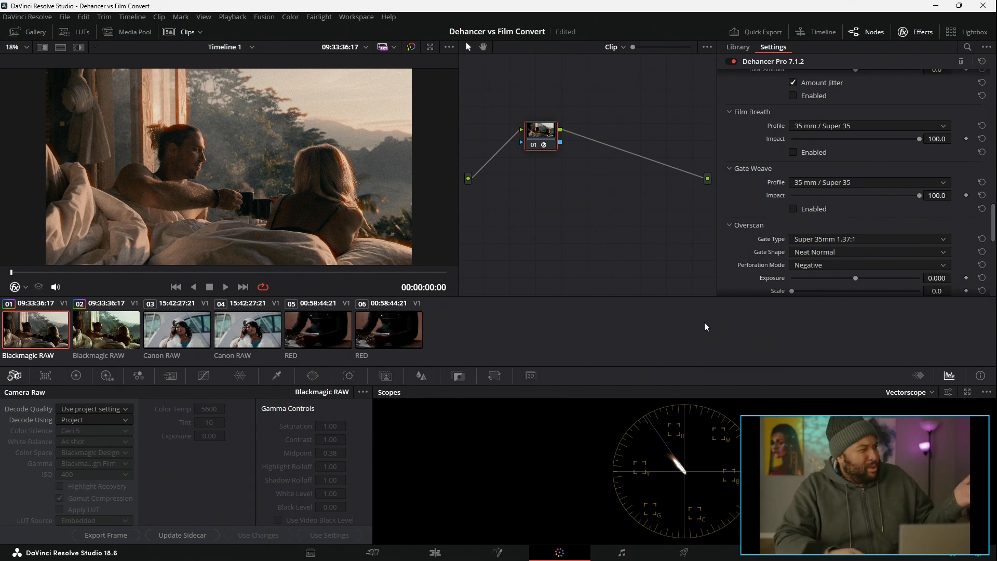
scroll(806, 238, down, 1)
scroll(808, 242, down, 1)
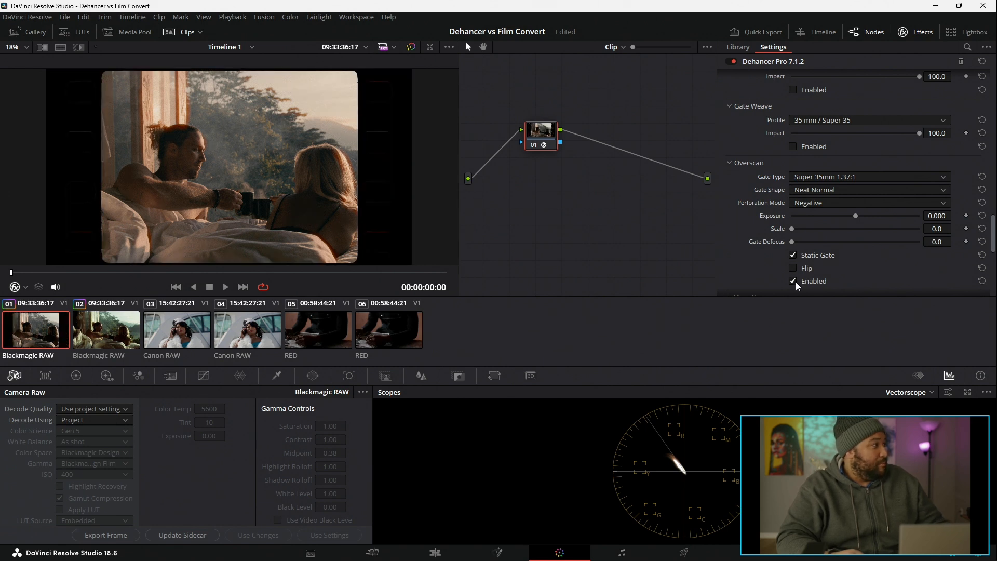
key(ctrl+f)
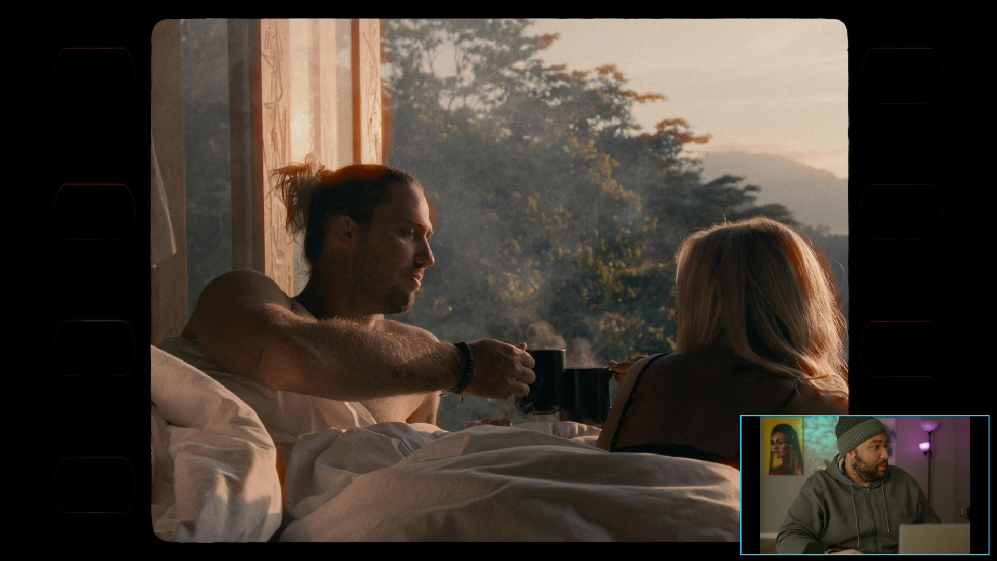
key(Escape)
click(796, 280)
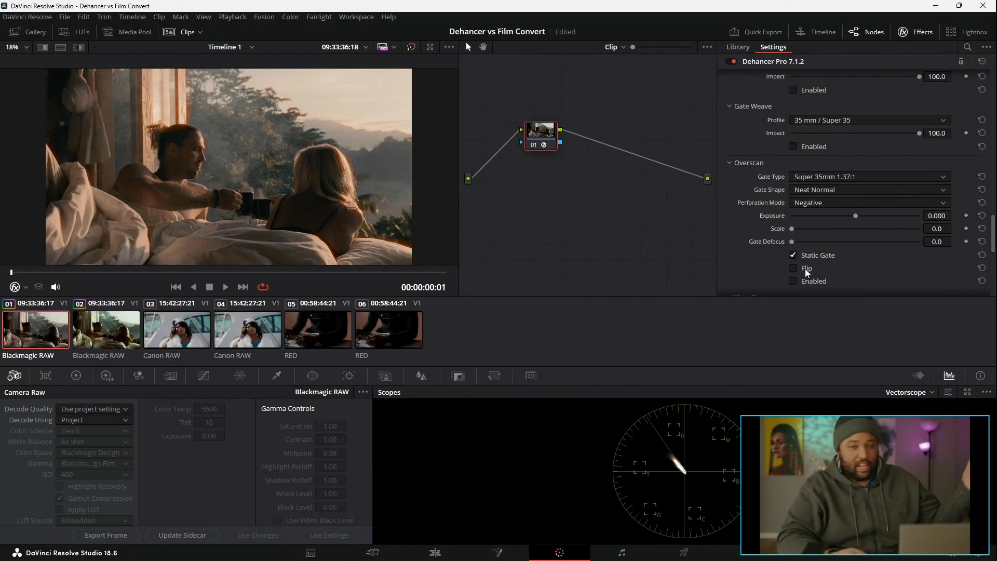
- Set Dehancer's Overscan gate type to Widescreen 35mm 1.85:1 on clip 01 and preview it, leaving Overscan disabled
click(853, 176)
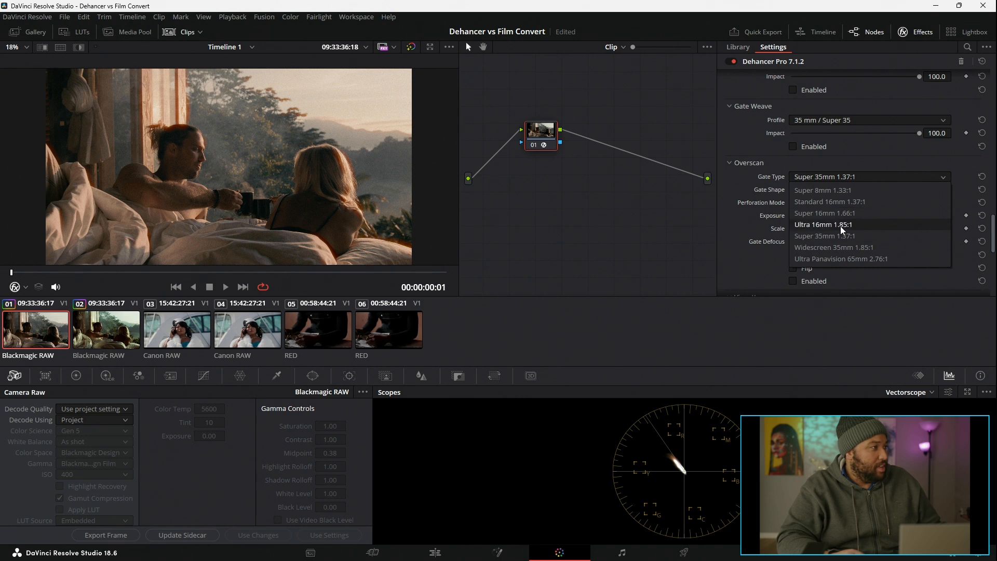
click(843, 249)
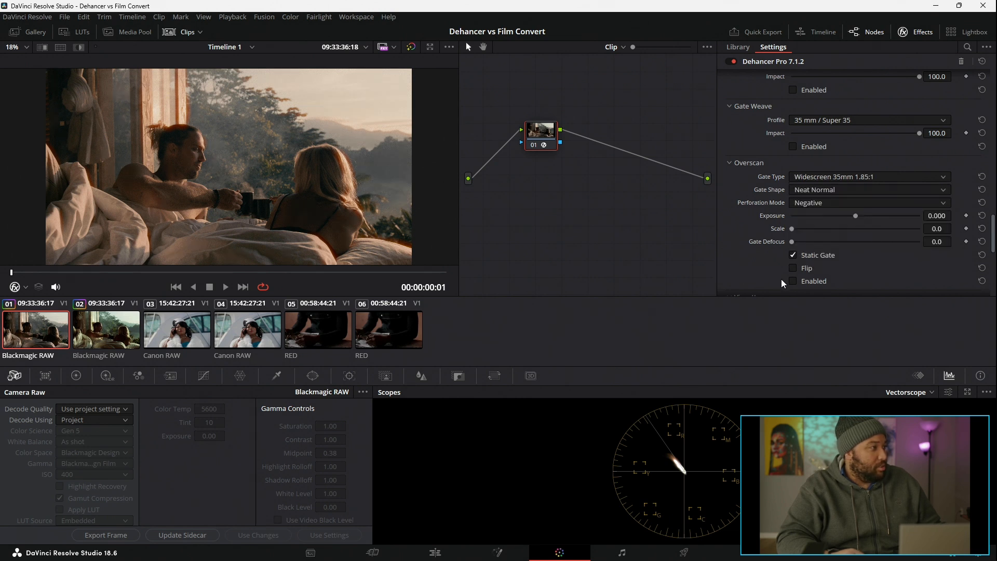
click(793, 280)
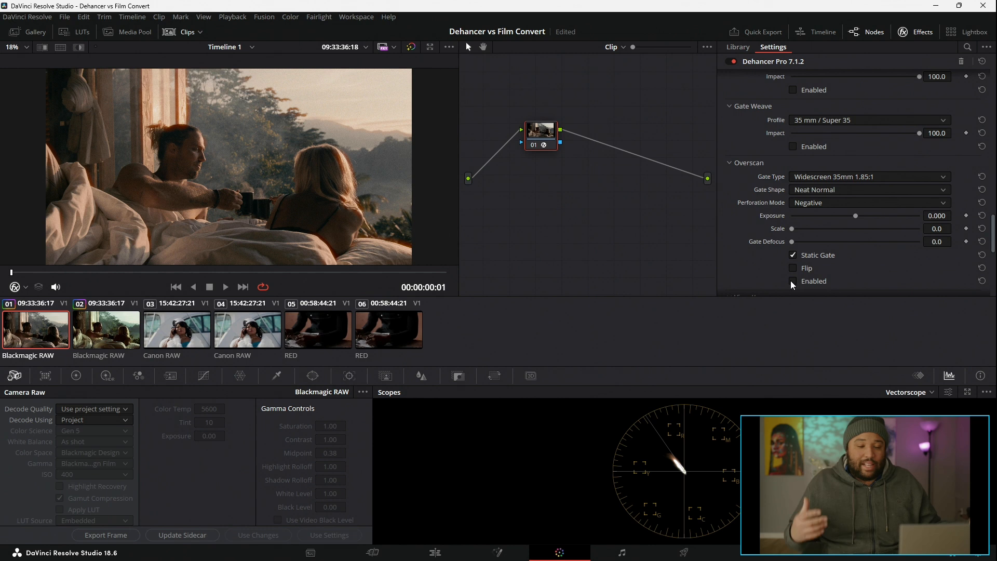
- Enable Dehancer's Vignette on clip 01, try its Exposure and reset it to -0.250, and play the clip
scroll(802, 269, down, 6)
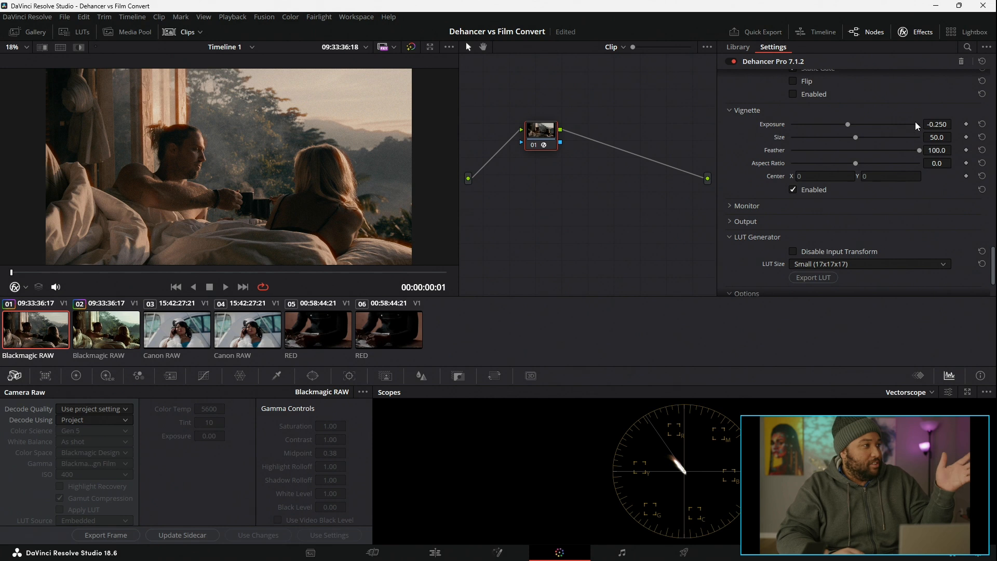
mouse_move(849, 123)
mouse_down()
mouse_move(837, 123)
mouse_move(852, 126)
mouse_up()
click(982, 125)
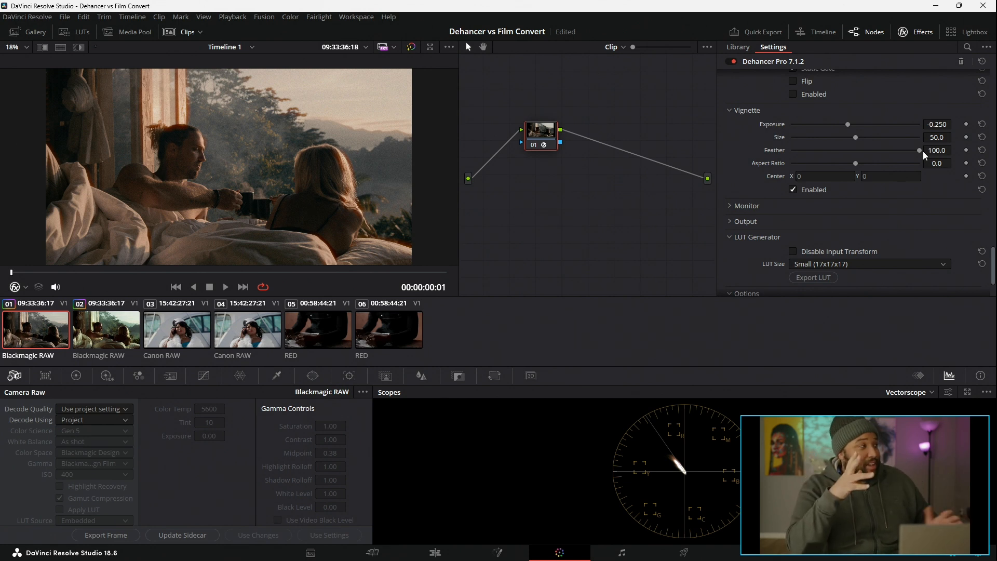
key(space)
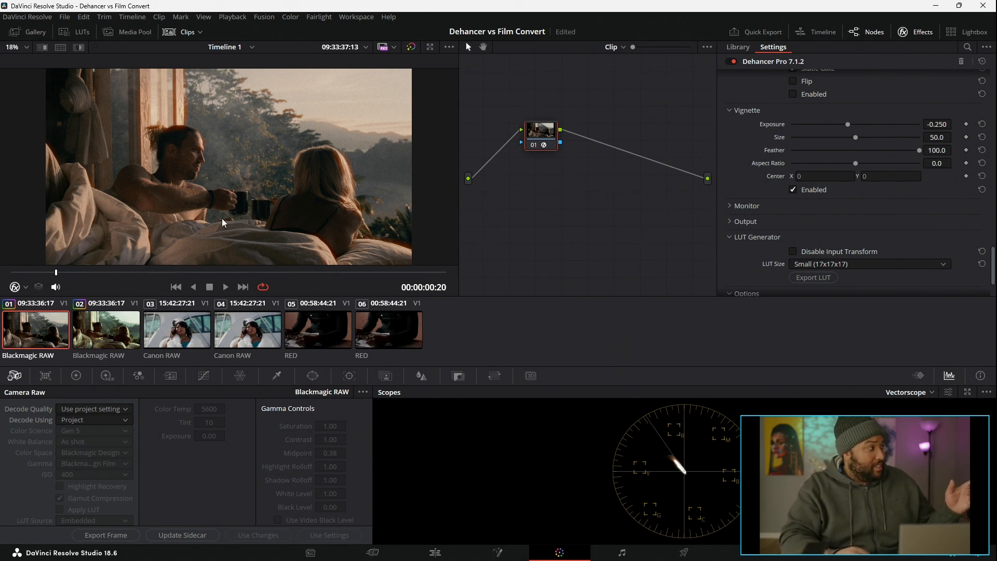
- Play clip 02 with FilmConvert Nitrate and clip 01 with Dehancer Pro to compare their real-time playback performance
click(81, 335)
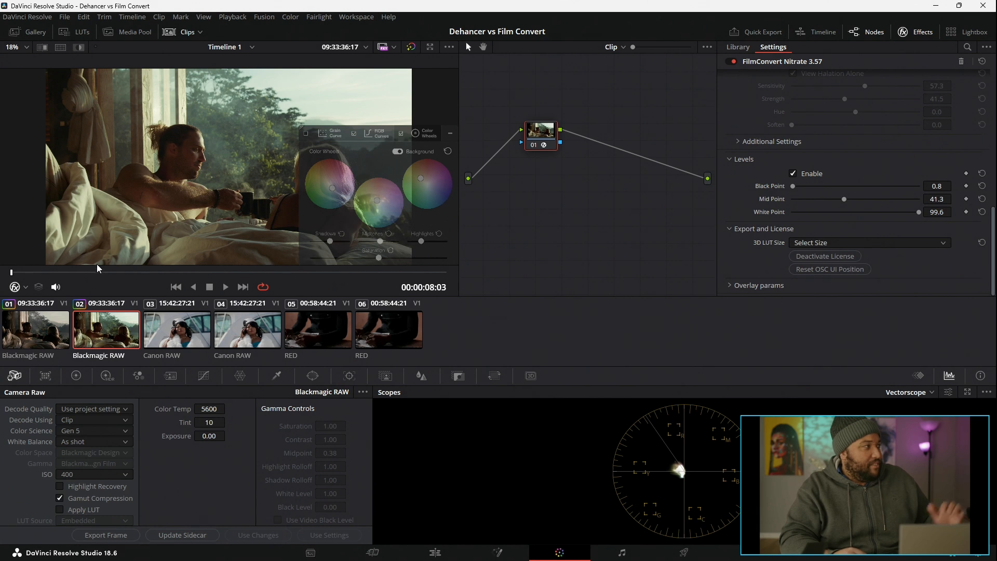
key(space)
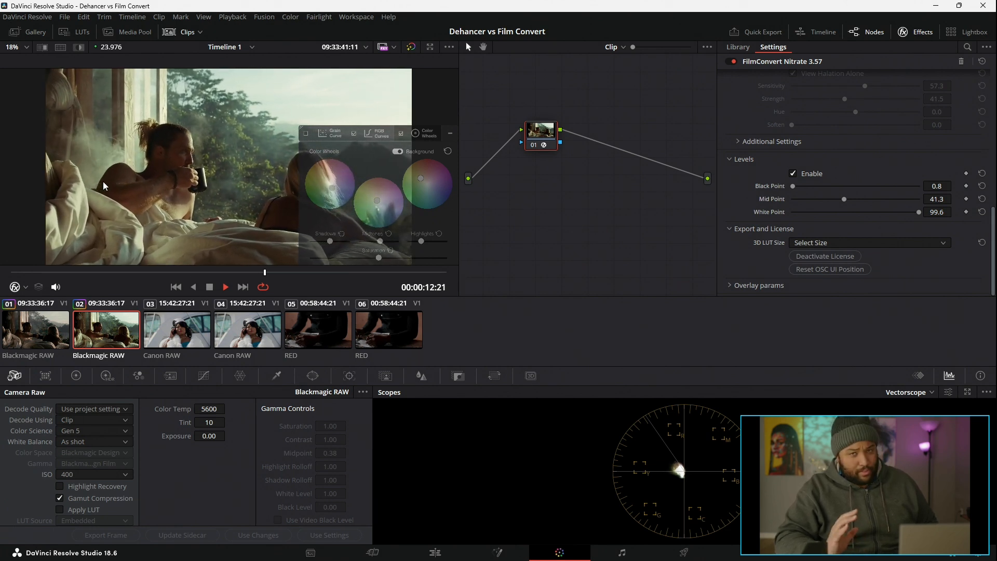
key(space)
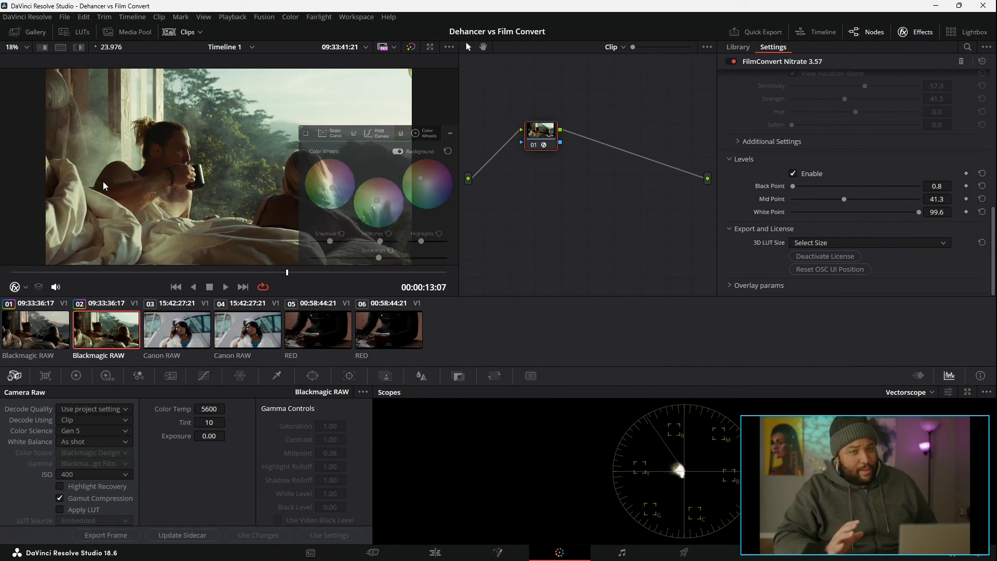
click(61, 321)
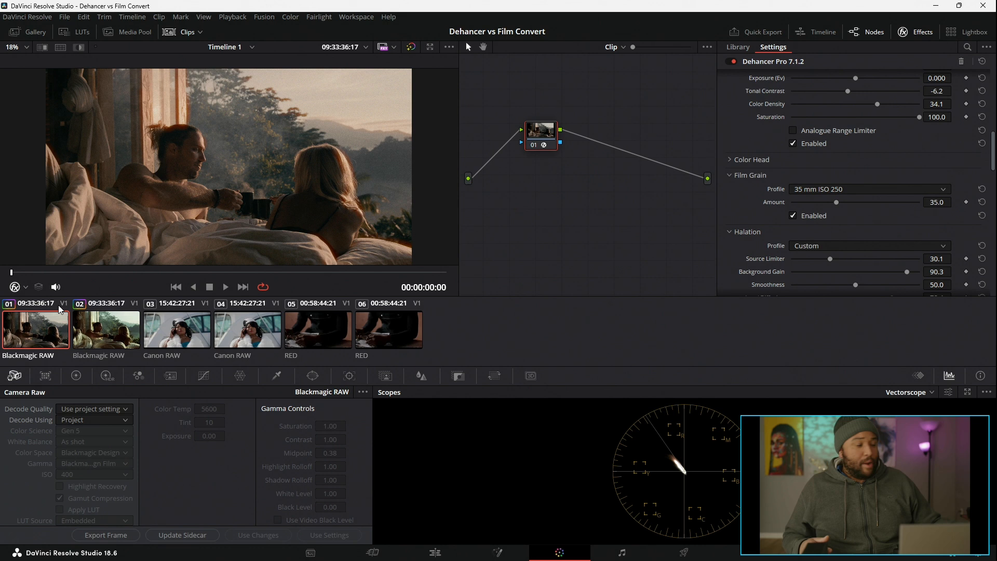
key(space)
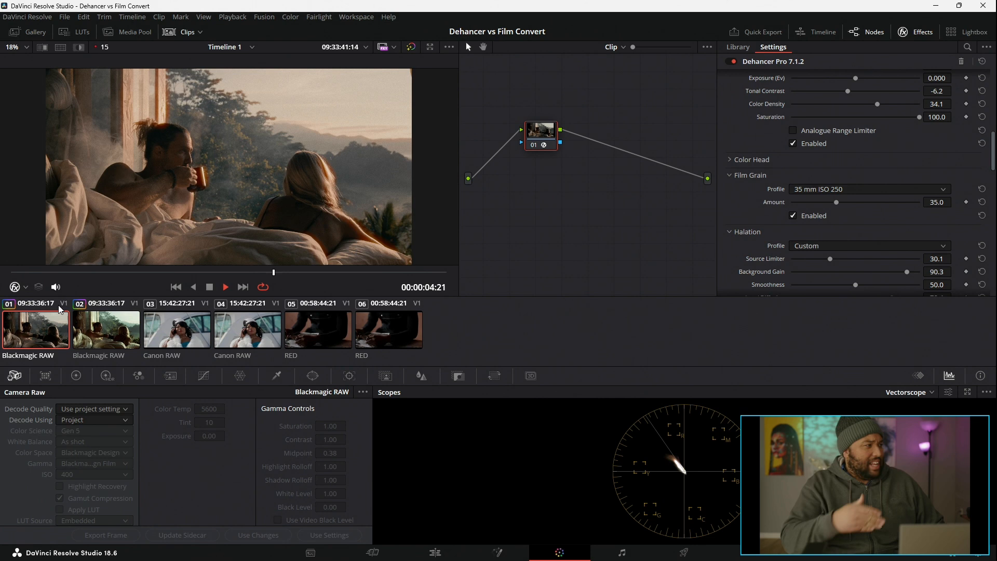
key(space)
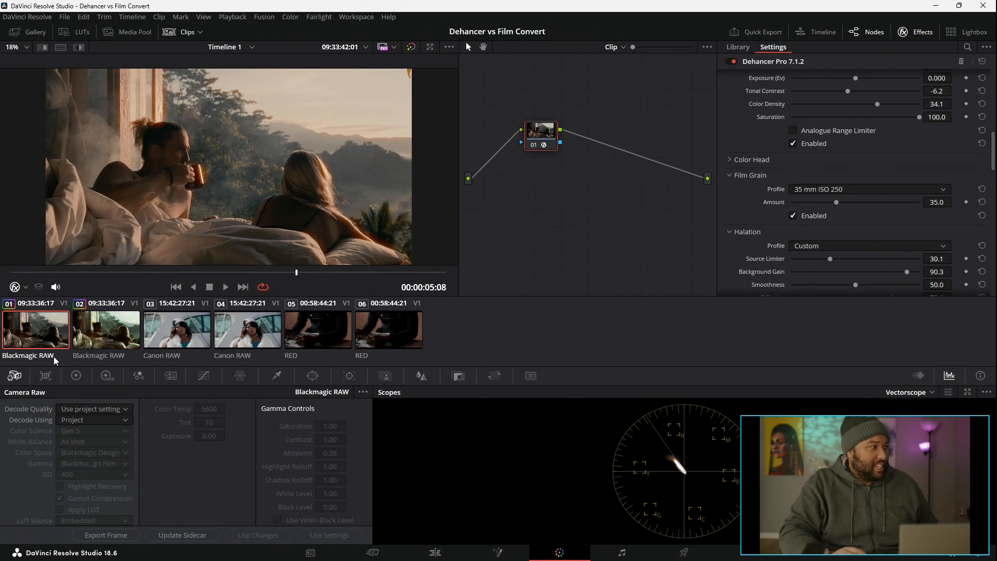
- Disable Dehancer's Film Grain and Halation on clip 01 and play the clip to check its playback performance
scroll(774, 119, down, 4)
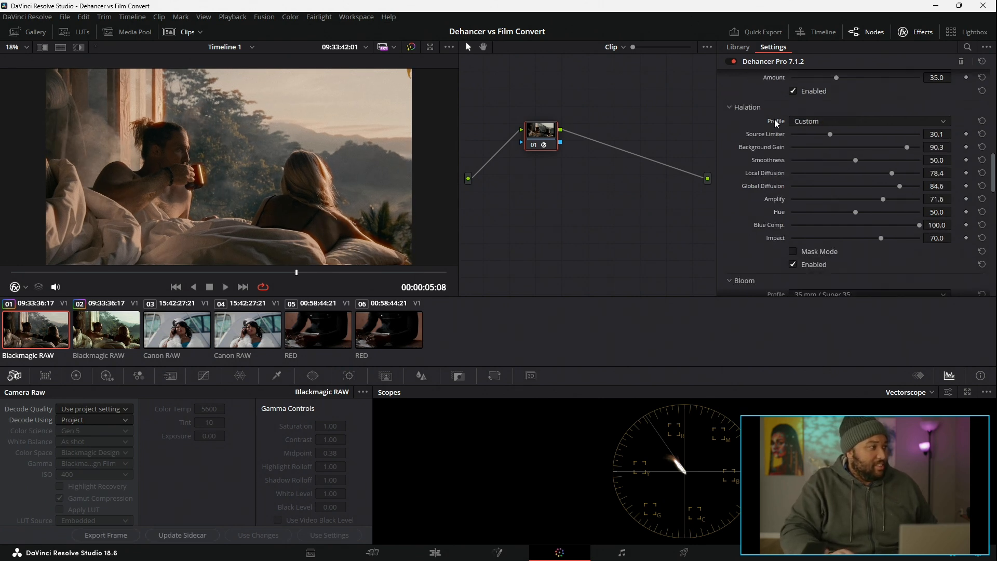
click(791, 92)
click(792, 264)
scroll(792, 265, down, 8)
scroll(764, 173, up, 10)
scroll(762, 177, up, 2)
key(space)
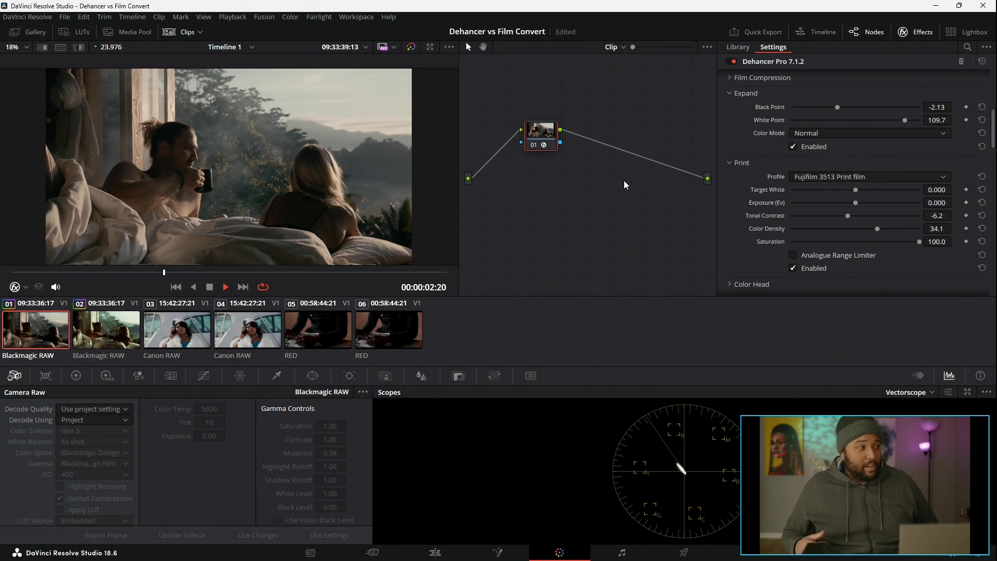
key(space)
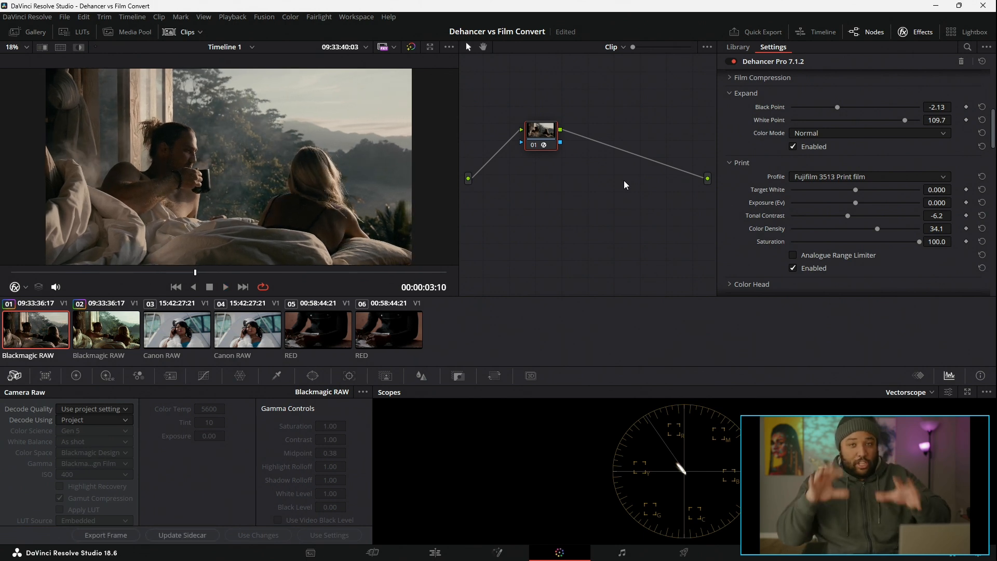